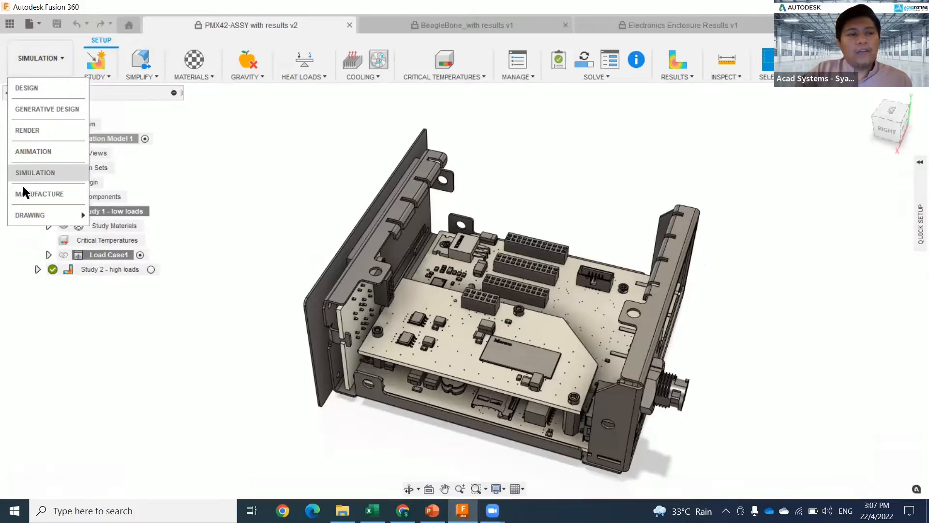
Open the results of Study 1 - low loads and display them on the temperature scale
click(276, 143)
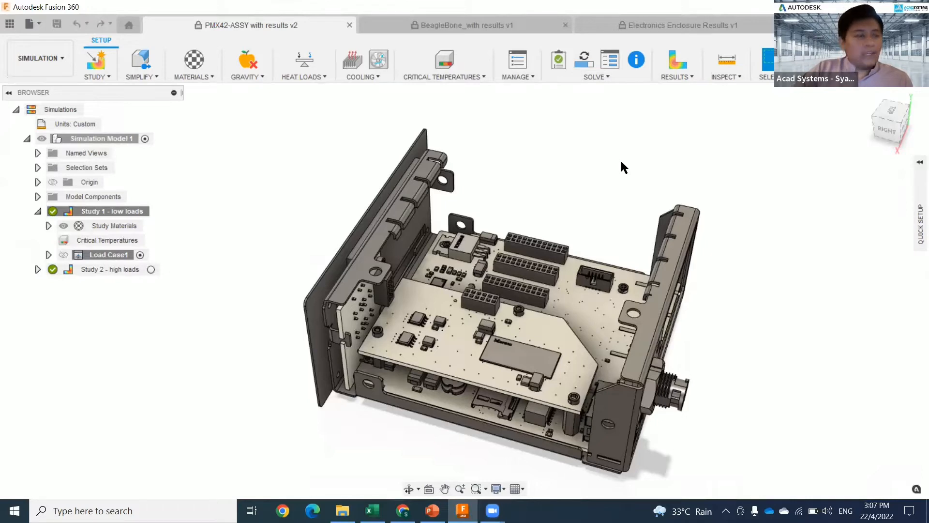
click(680, 65)
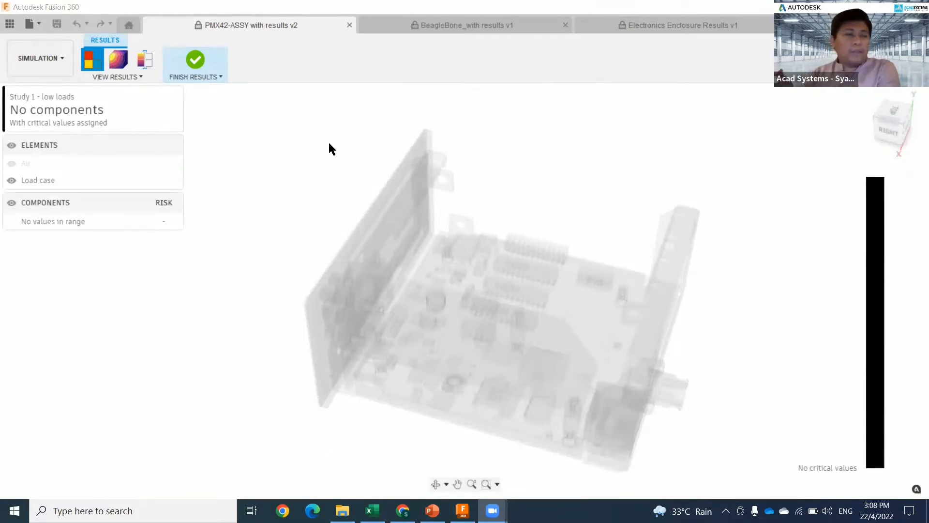
click(131, 76)
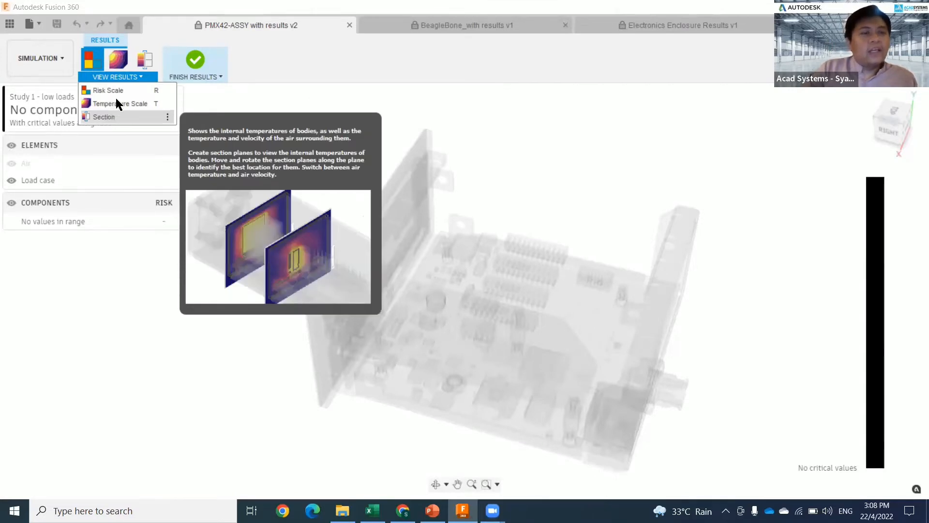
click(753, 345)
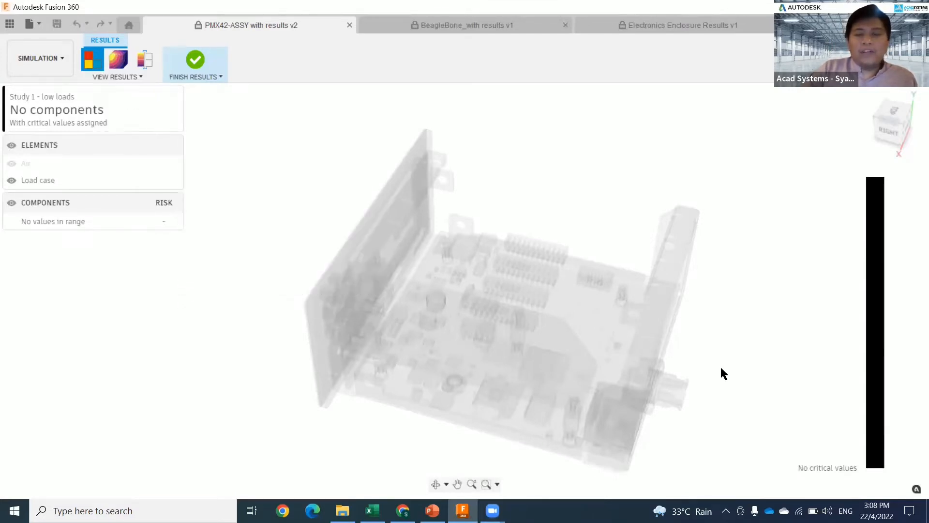
shift+middle_drag(722, 368, 348, 318)
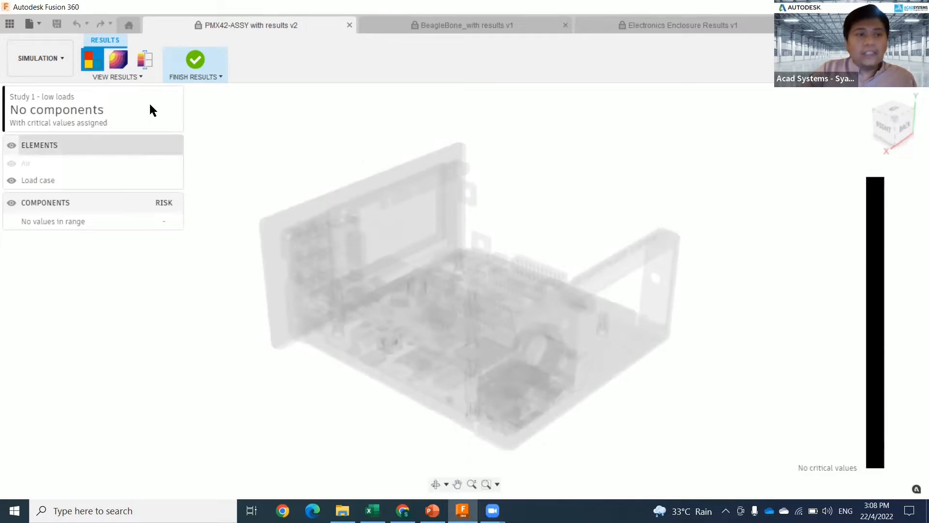
click(122, 63)
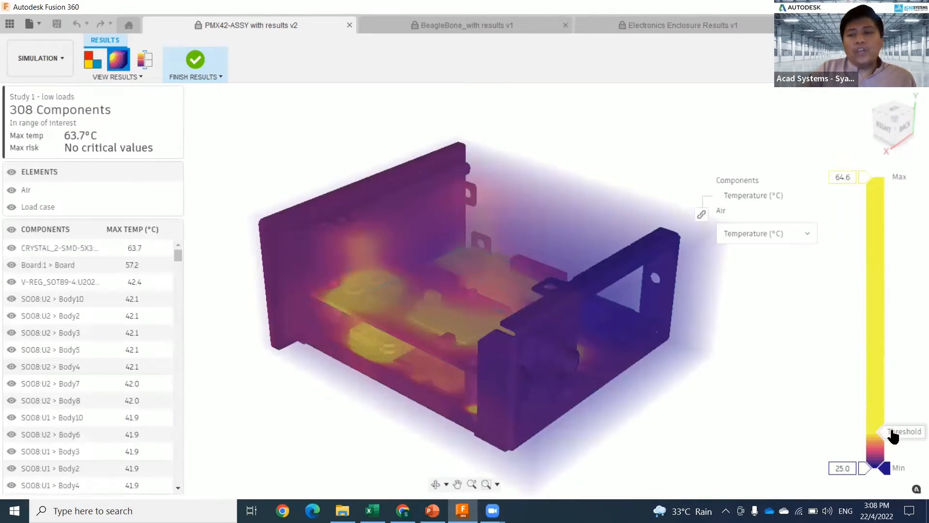
Raise the temperature threshold, set the range of interest minimum to 26.2 °C, and show the air results as Velocity (m/s)
drag(890, 432, 867, 458)
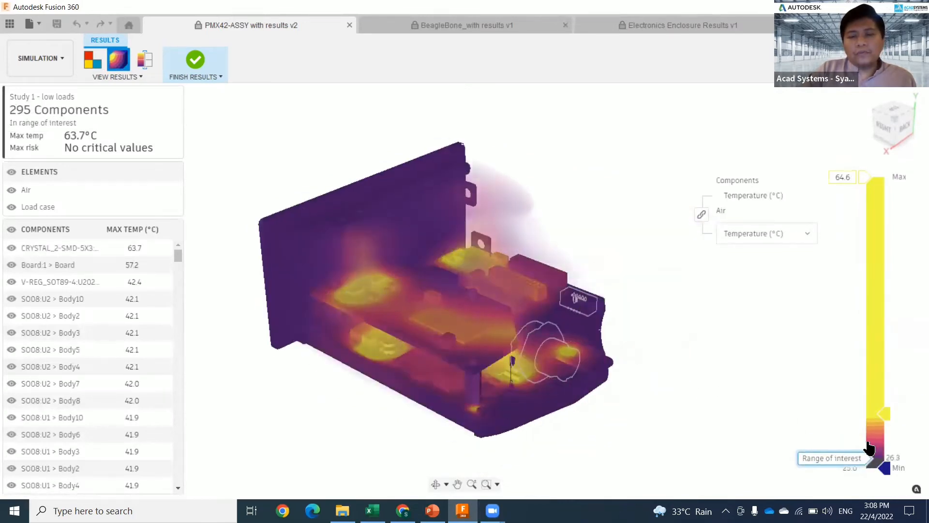
mouse_move(869, 179)
mouse_down()
mouse_move(869, 232)
mouse_move(877, 167)
mouse_up()
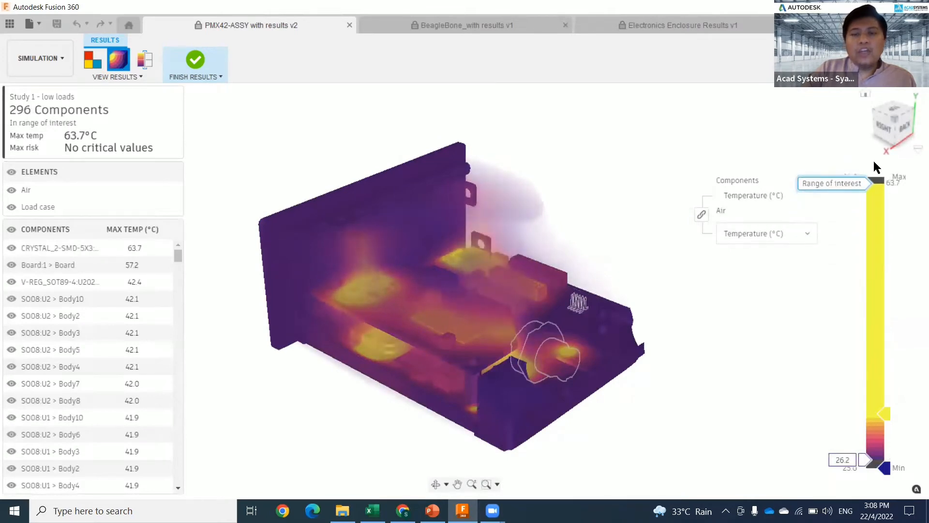
click(786, 238)
click(754, 277)
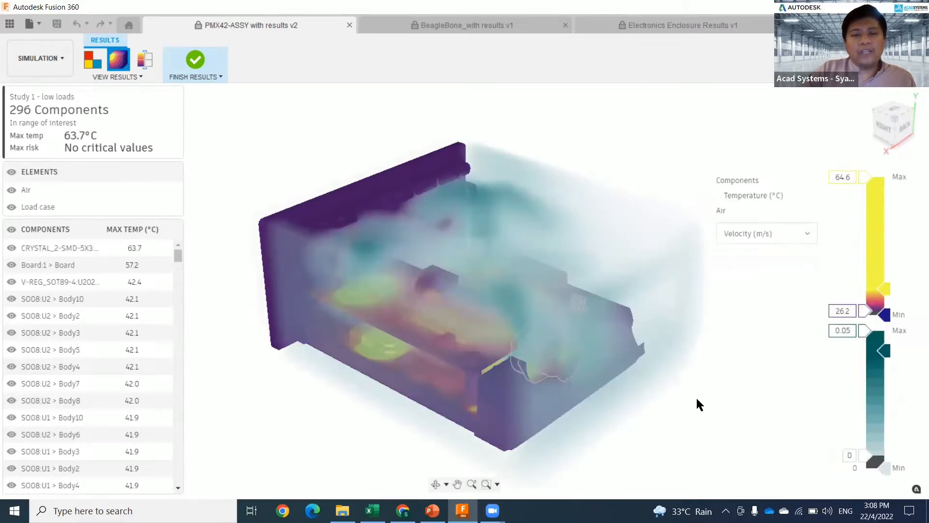
Lower the air velocity threshold slightly, set the velocity range of interest minimum to 0.01 m/s, and hide the load case
shift+middle_drag(697, 405, 642, 387)
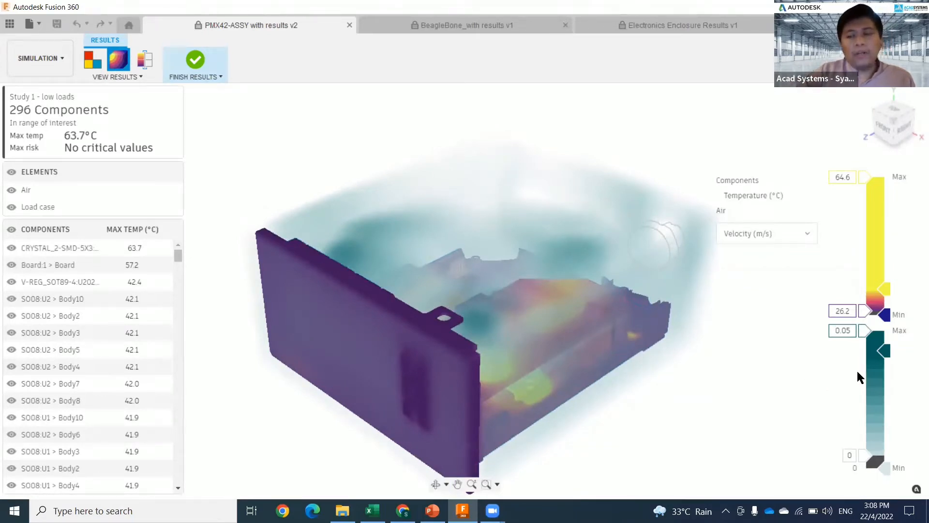
mouse_move(890, 352)
mouse_down()
mouse_move(890, 380)
mouse_move(889, 361)
mouse_up()
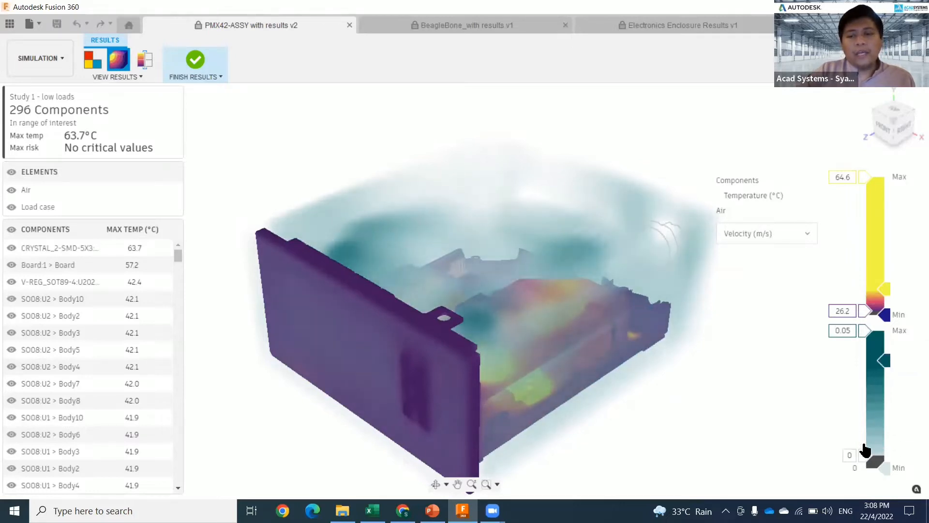
drag(866, 453, 838, 440)
shift+middle_drag(568, 403, 554, 401)
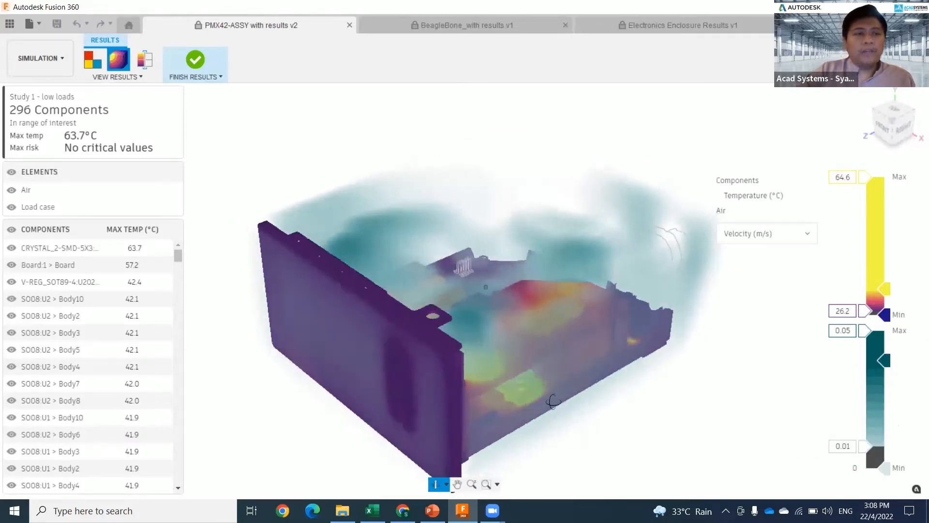
drag(554, 401, 582, 392)
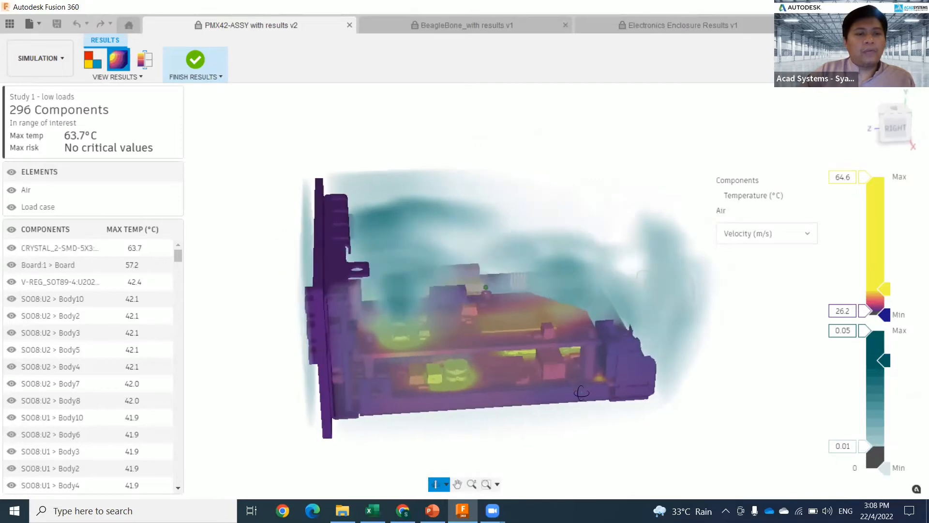
shift+middle_drag(581, 393, 421, 424)
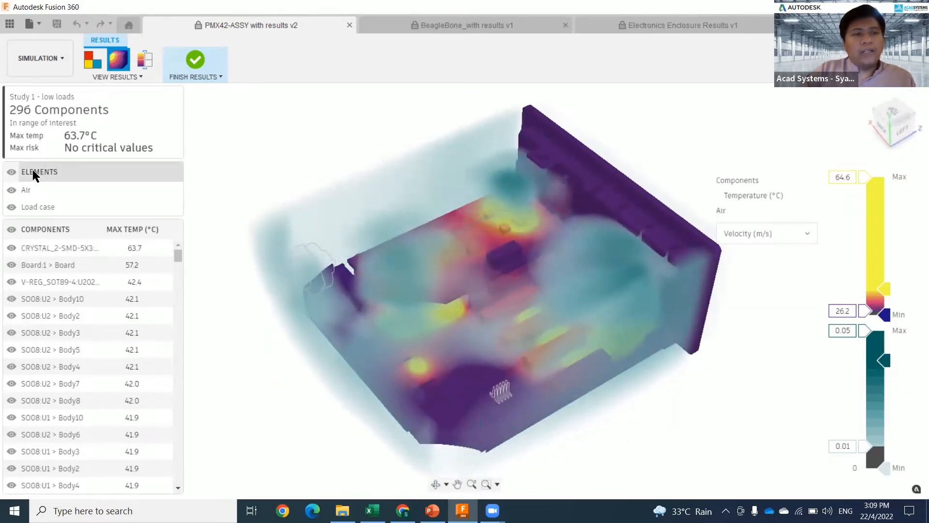
click(12, 206)
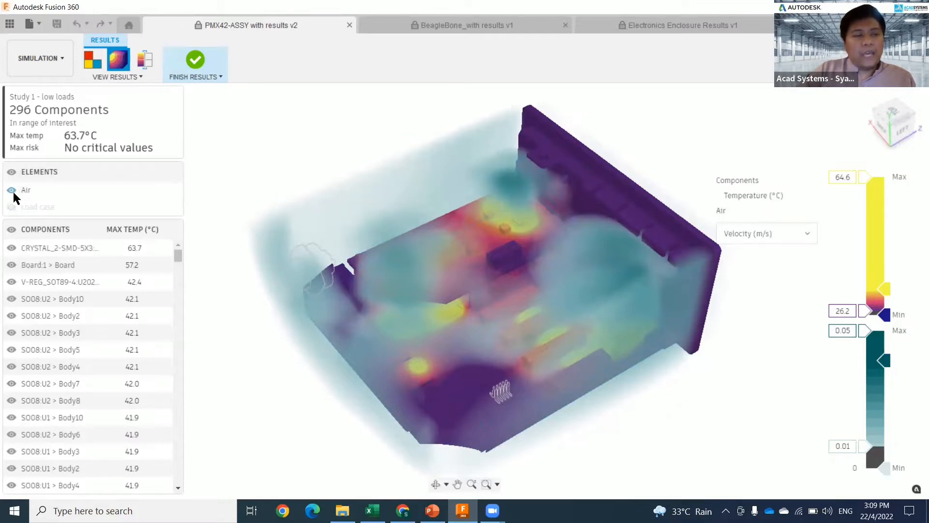
Look at the section and risk scale result displays and return to the temperature scale
click(144, 59)
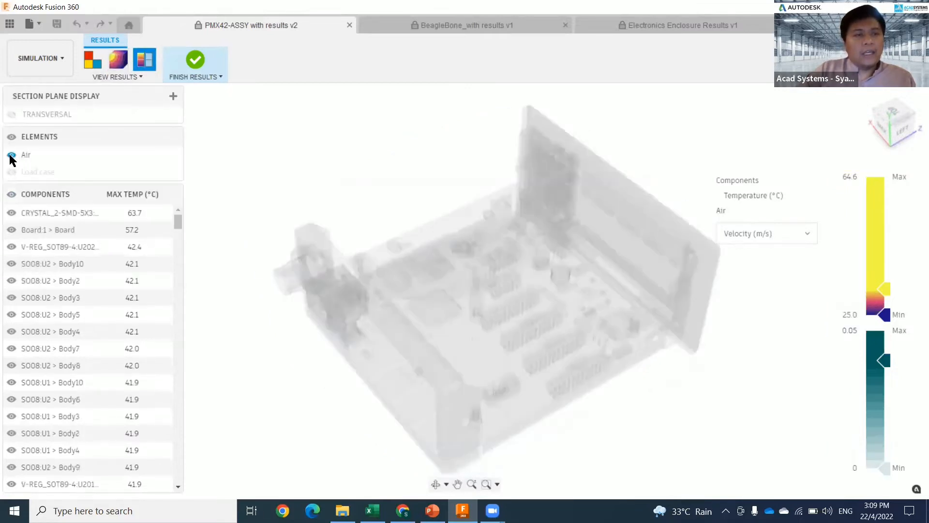
click(11, 156)
click(11, 156)
click(93, 60)
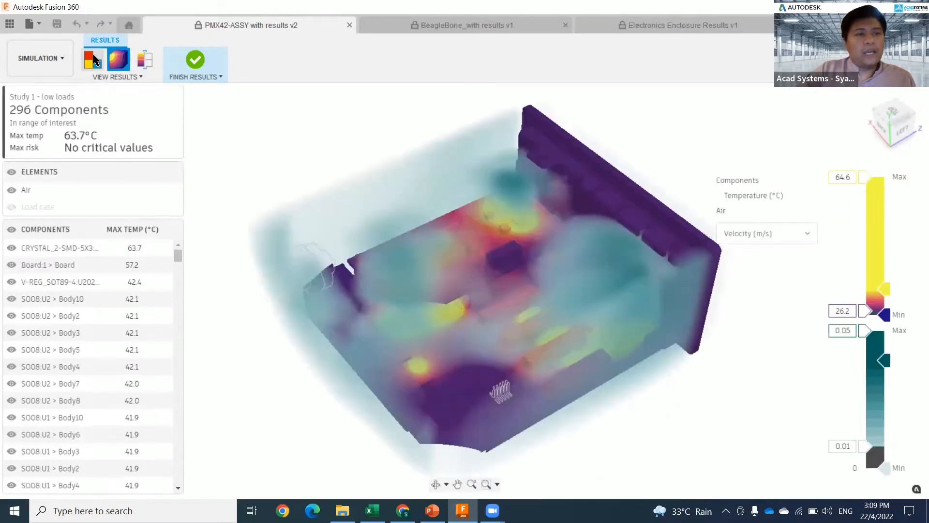
click(94, 58)
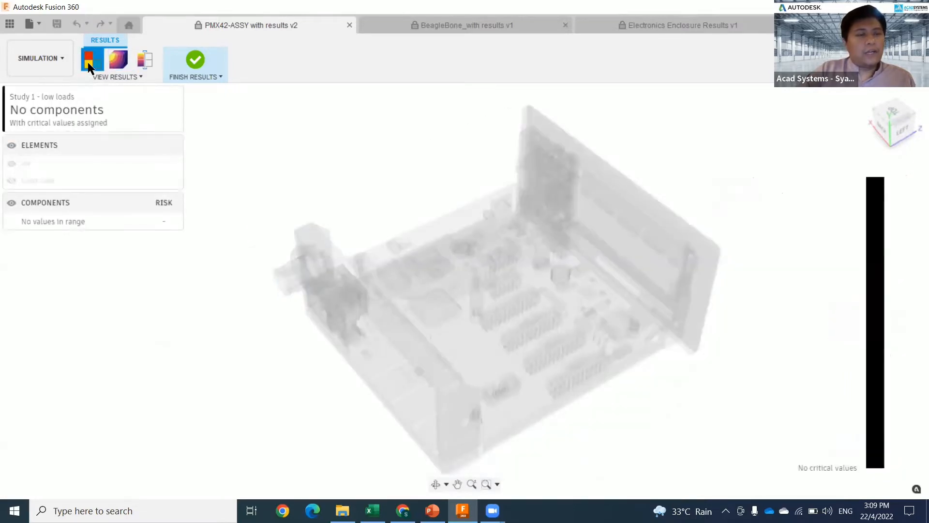
click(118, 59)
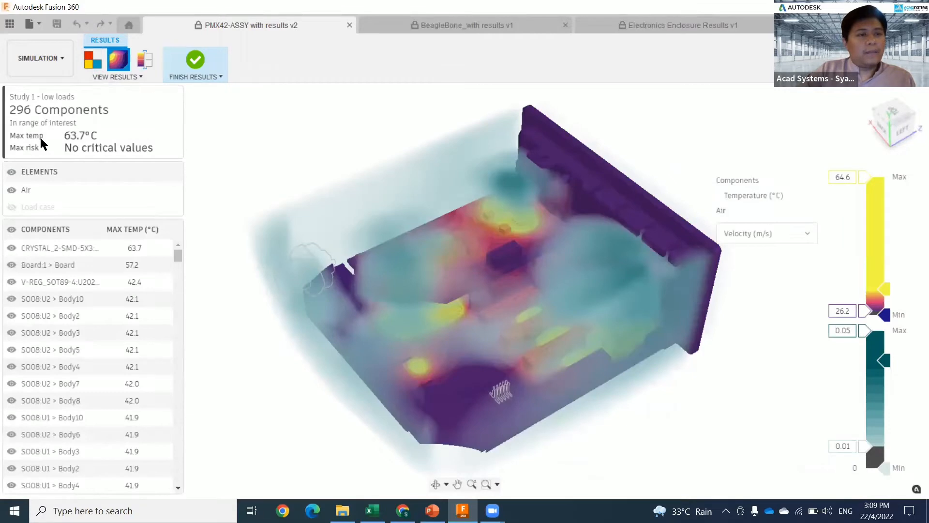
Toggle the air element's visibility to compare component temperatures with and without the airflow, leaving the air shown
shift+middle_drag(325, 321, 173, 265)
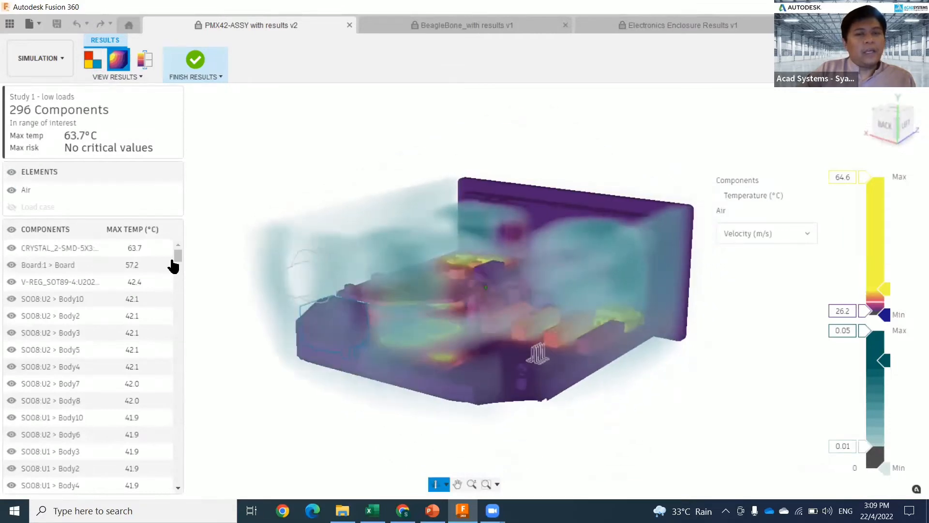
click(12, 190)
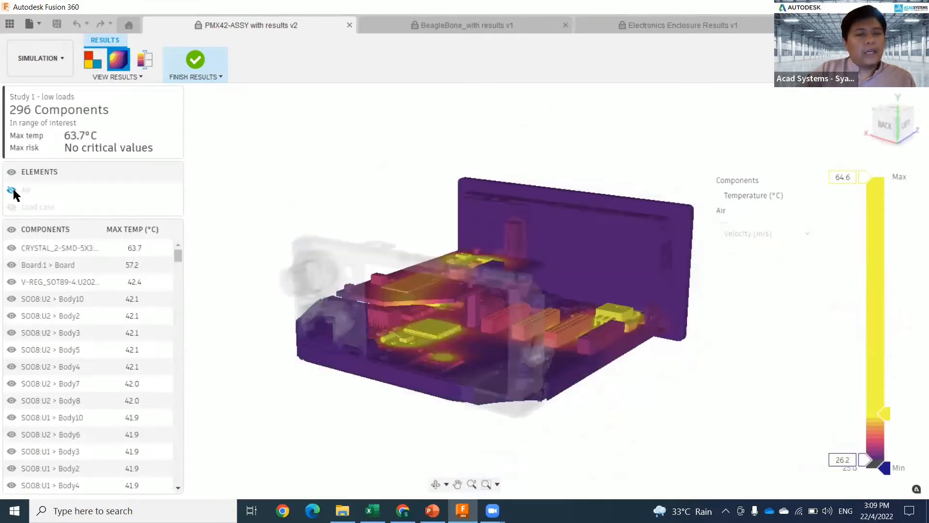
click(12, 189)
click(12, 190)
click(12, 190)
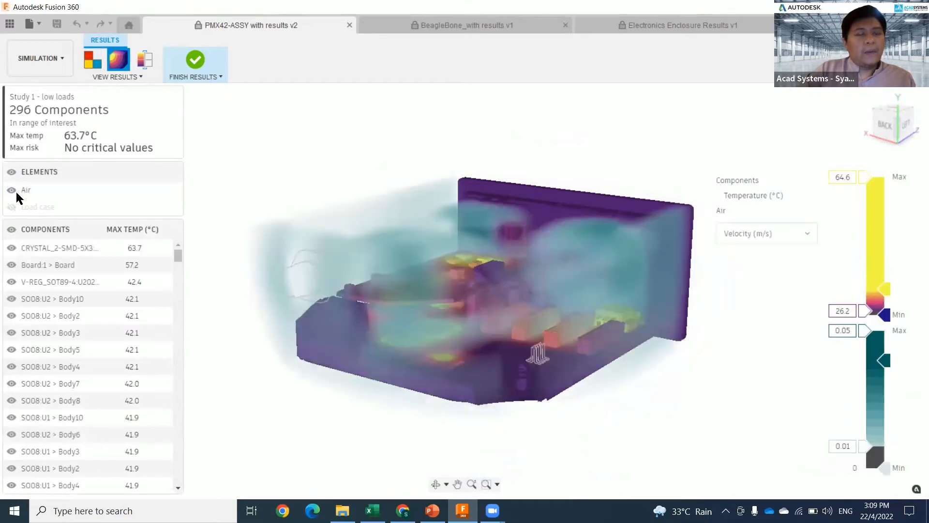
click(12, 190)
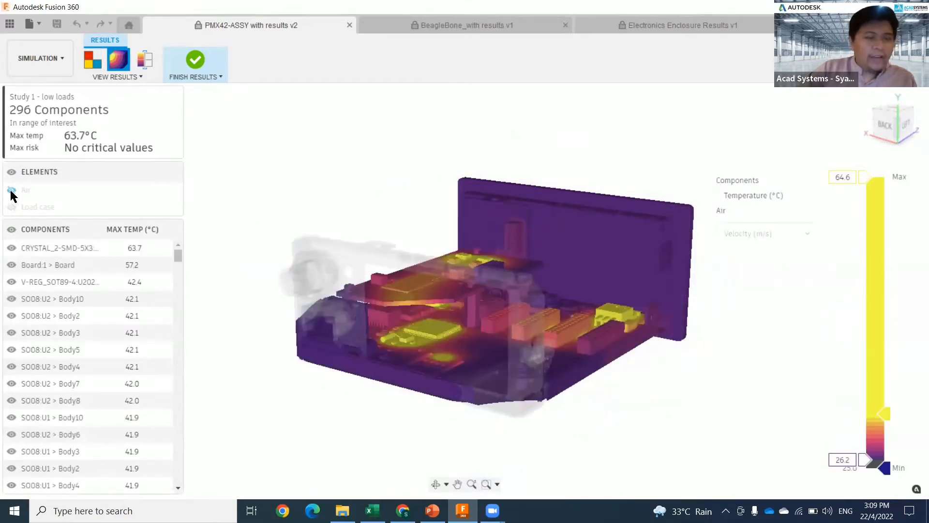
click(11, 189)
shift+middle_drag(386, 397, 369, 388)
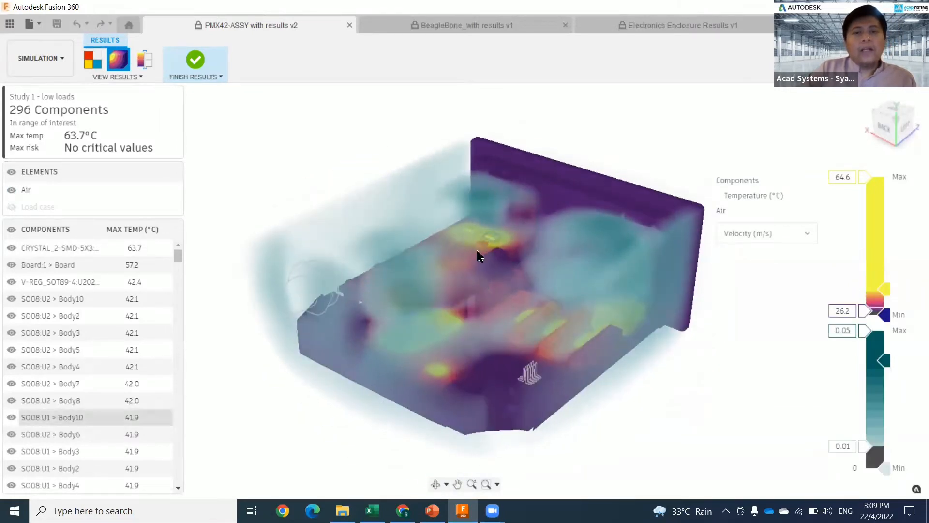
Finish viewing the study results and switch to the BeagleBone_with results v1 document
click(199, 73)
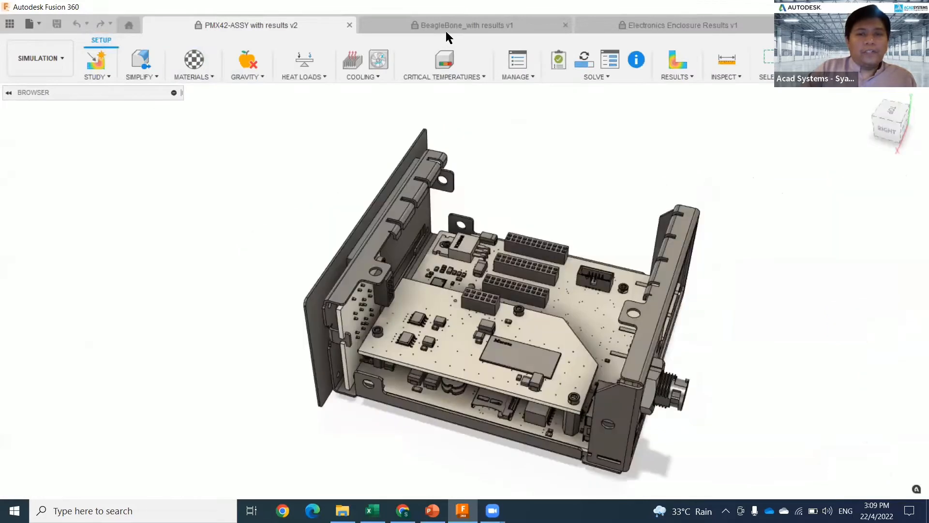
key(ctrl+Tab)
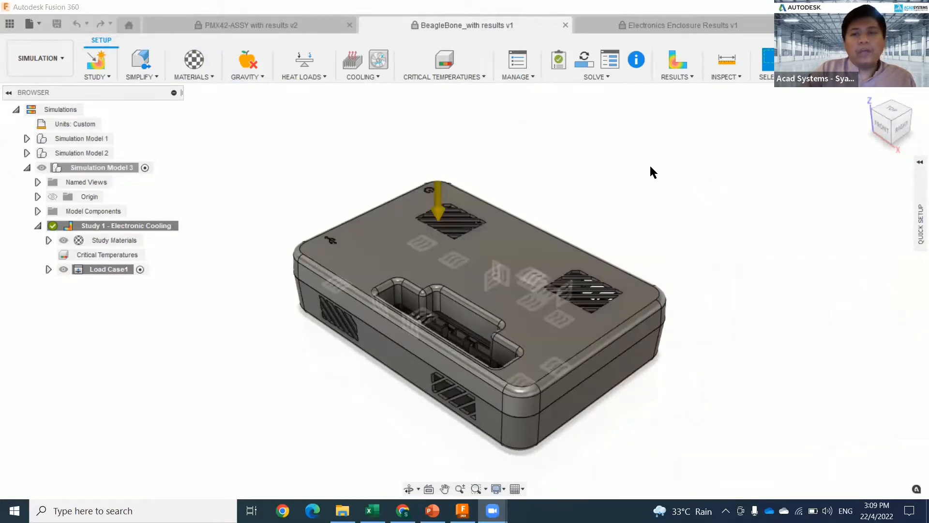
drag(430, 261, 405, 237)
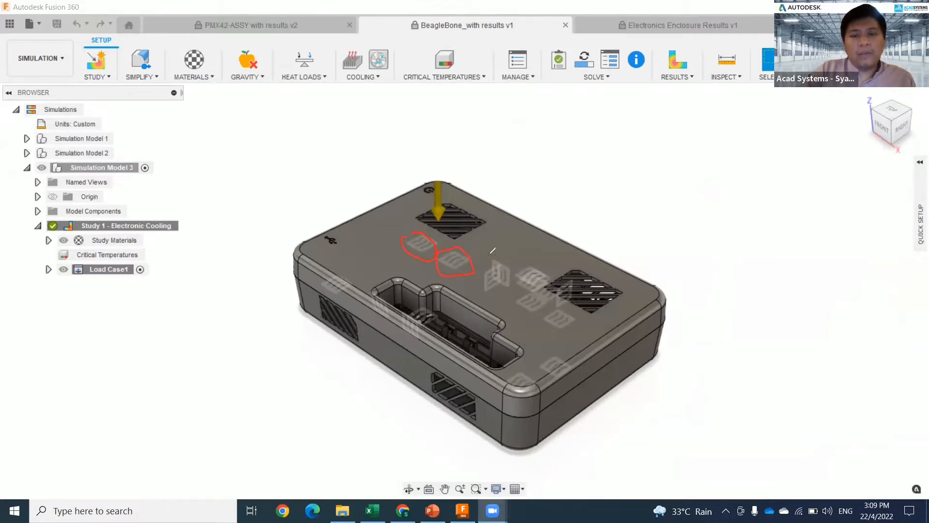
drag(490, 256, 516, 269)
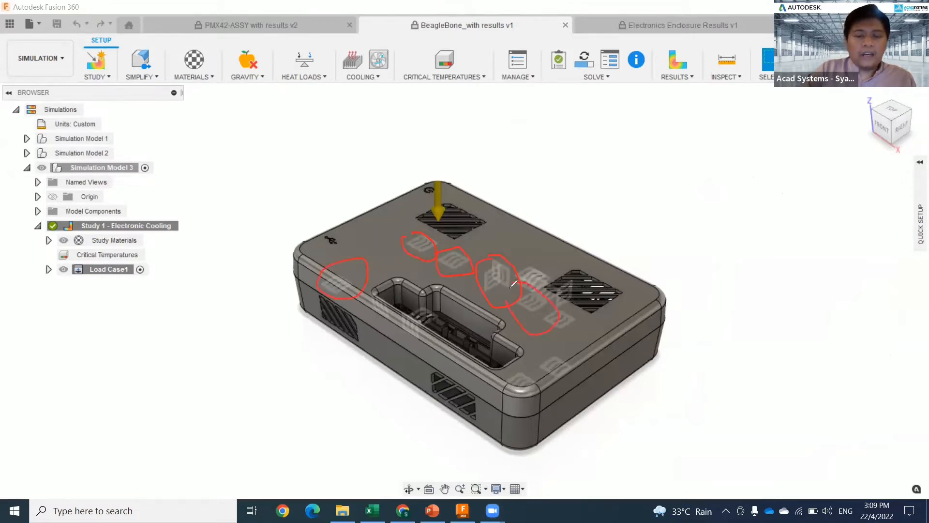
drag(506, 375, 530, 376)
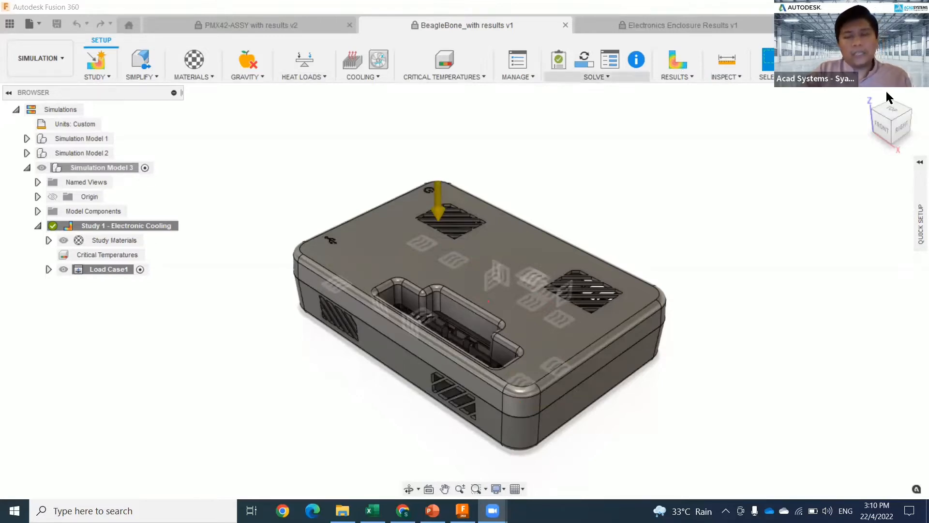
From the Electronics Enclosure Results document, open the Electronics Enclosure to set up design in the 1 - Ready to set up project folder
click(710, 27)
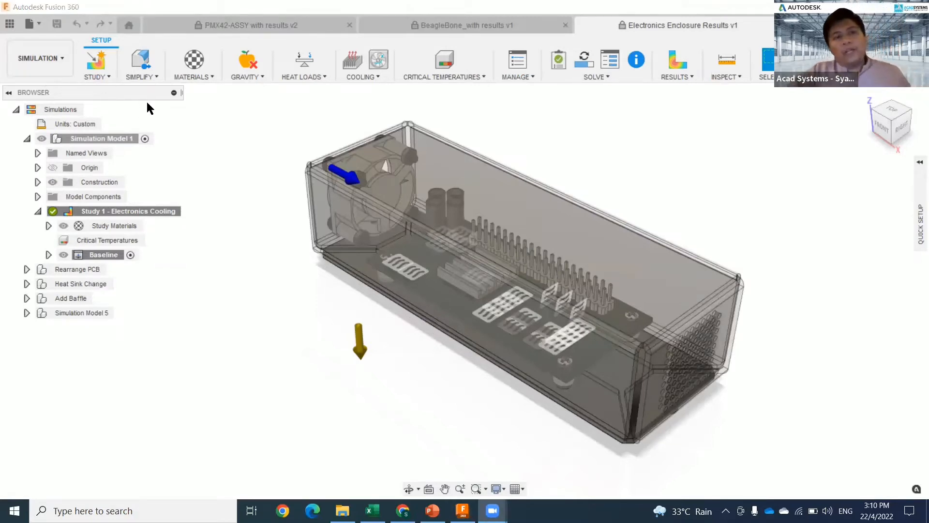
click(10, 24)
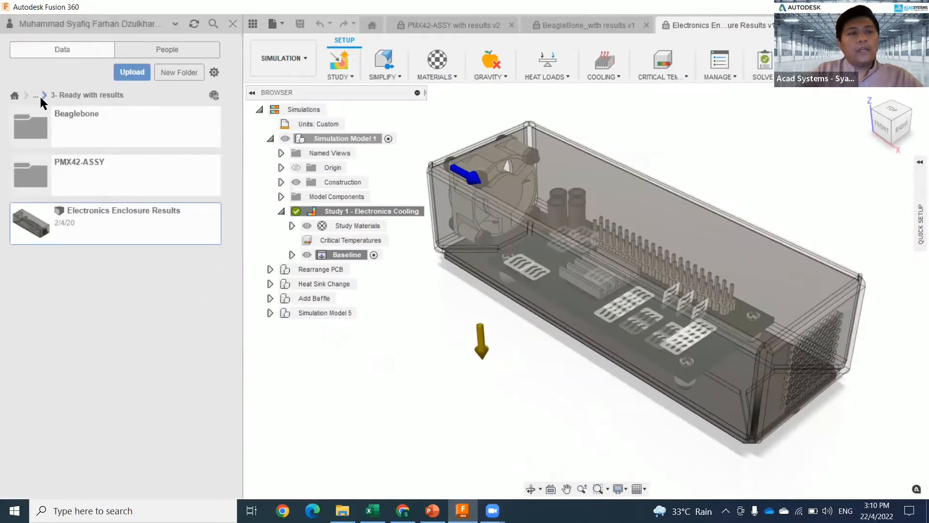
click(39, 97)
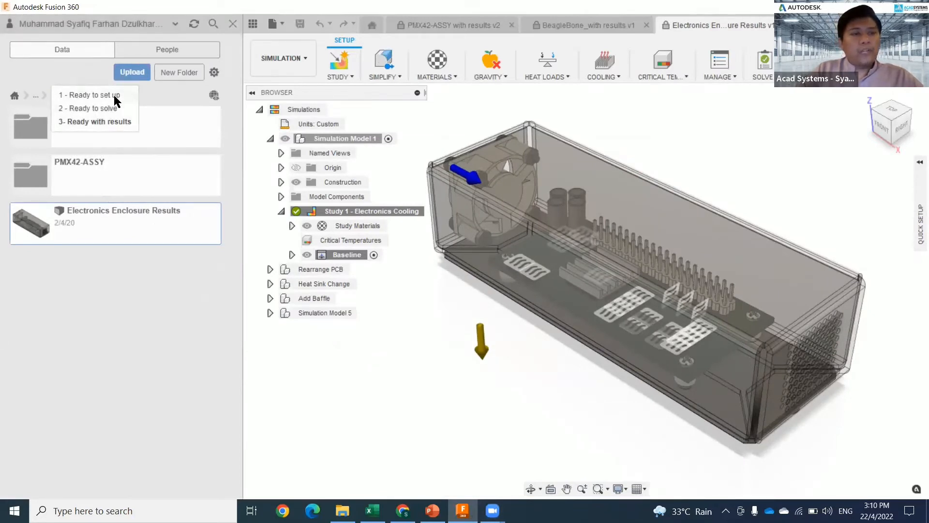
click(114, 96)
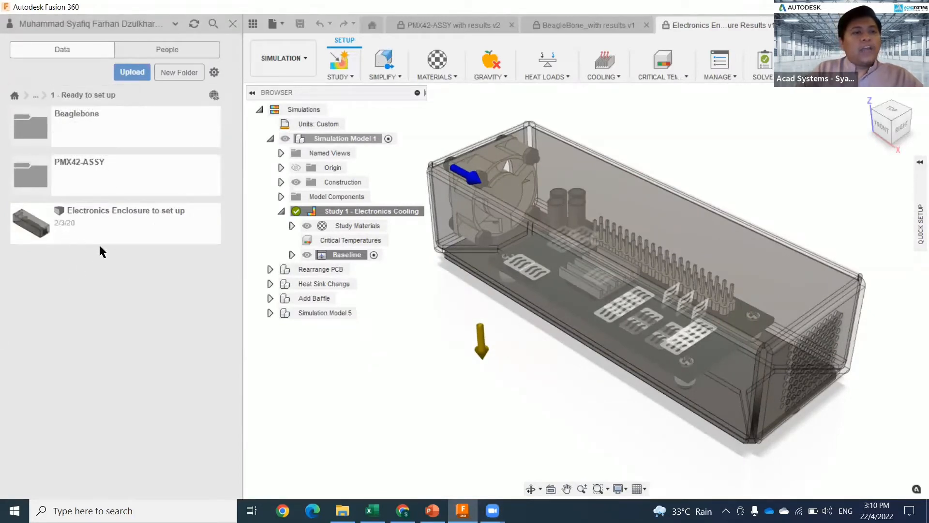
click(141, 229)
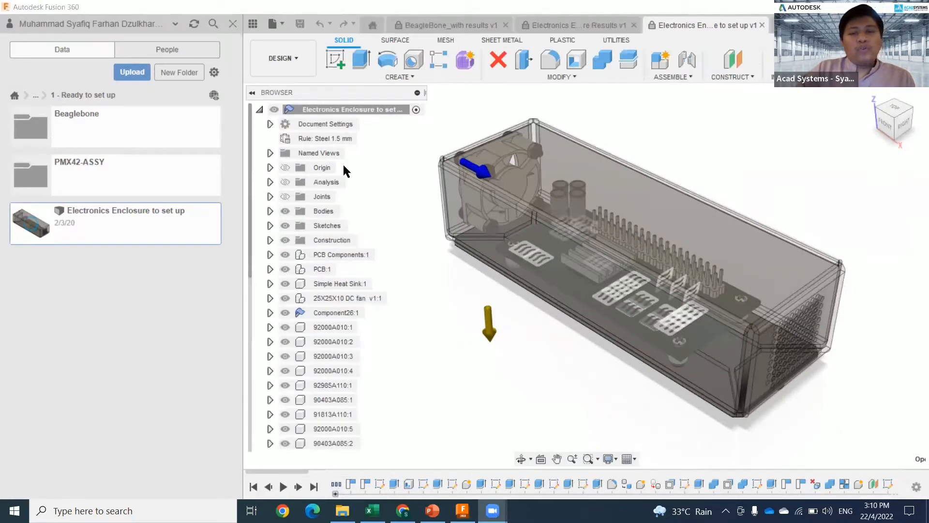
click(233, 24)
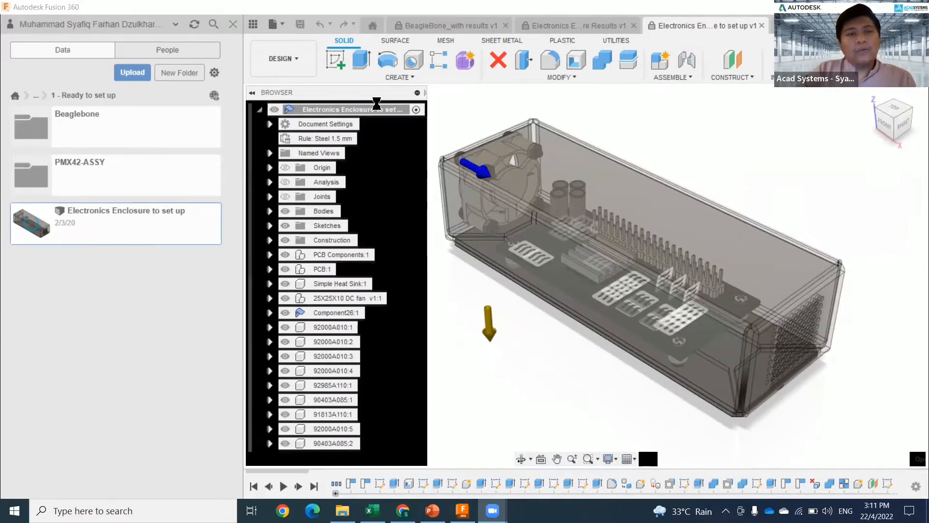
Close the data panel and switch the Electronics Enclosure to set up design to the Simulation workspace
click(233, 22)
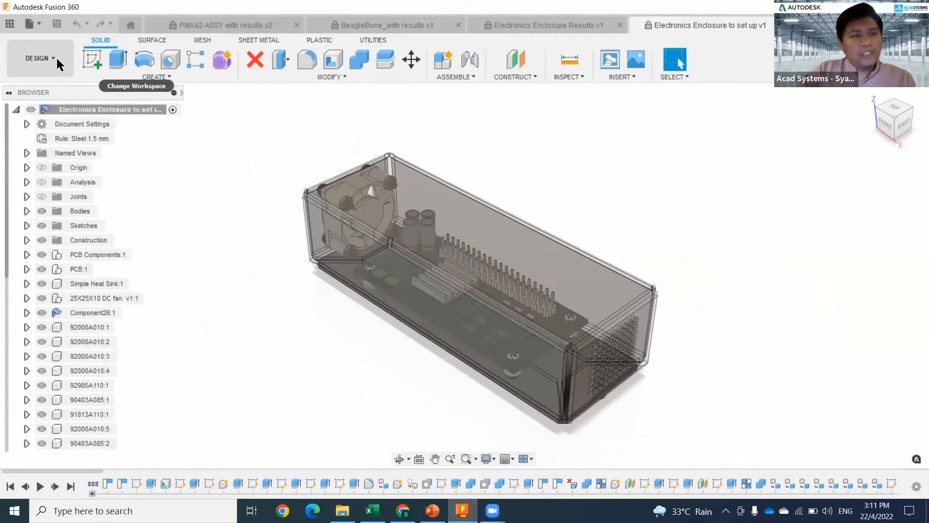
click(39, 58)
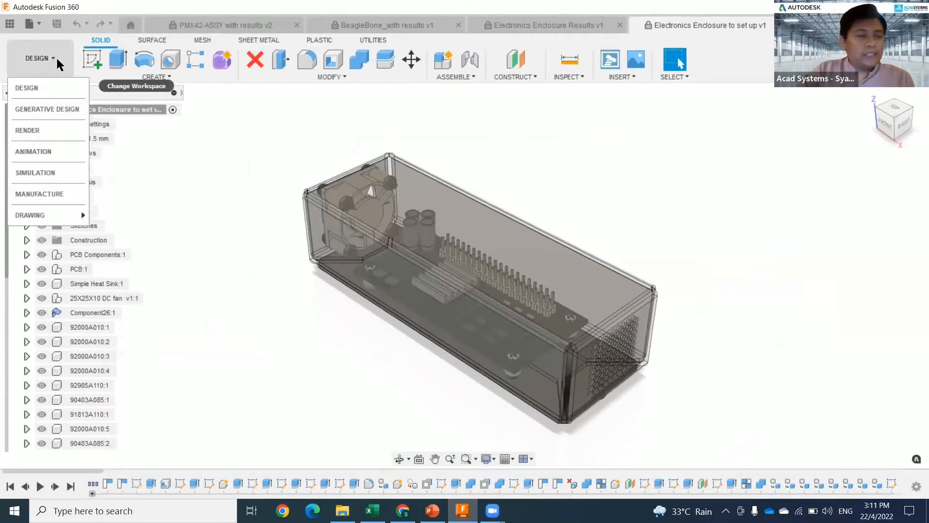
click(53, 175)
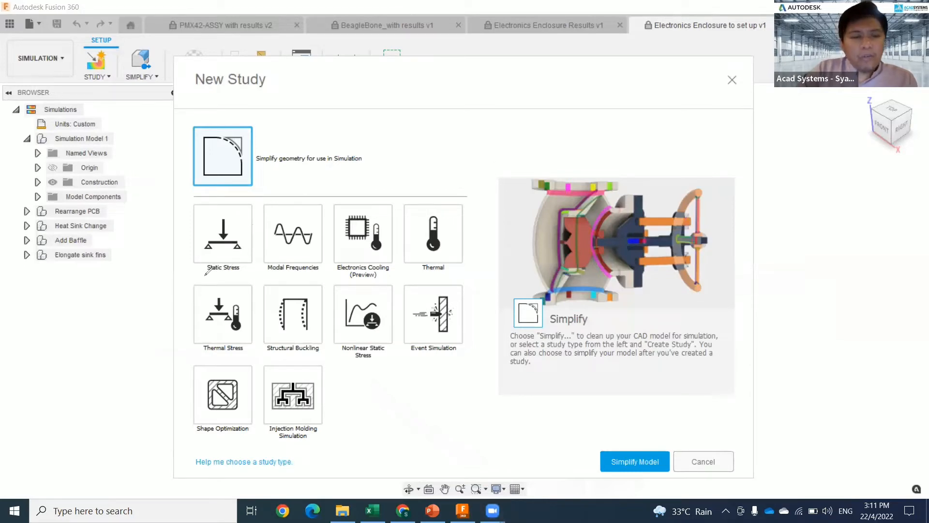
Review the study types offered for a new study, from Static Stress to Injection Molding Simulation, and cancel without creating one
drag(204, 275, 318, 273)
drag(419, 272, 445, 272)
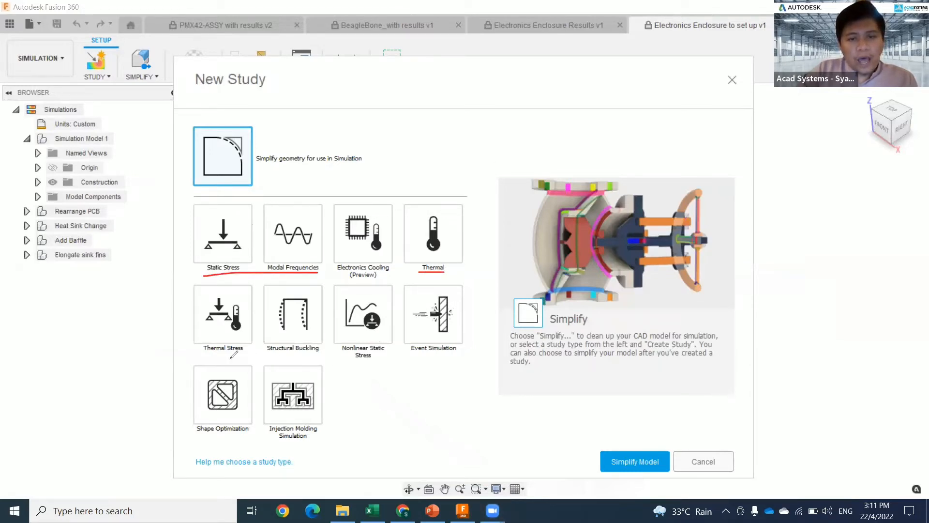
drag(213, 359, 427, 364)
drag(204, 444, 312, 444)
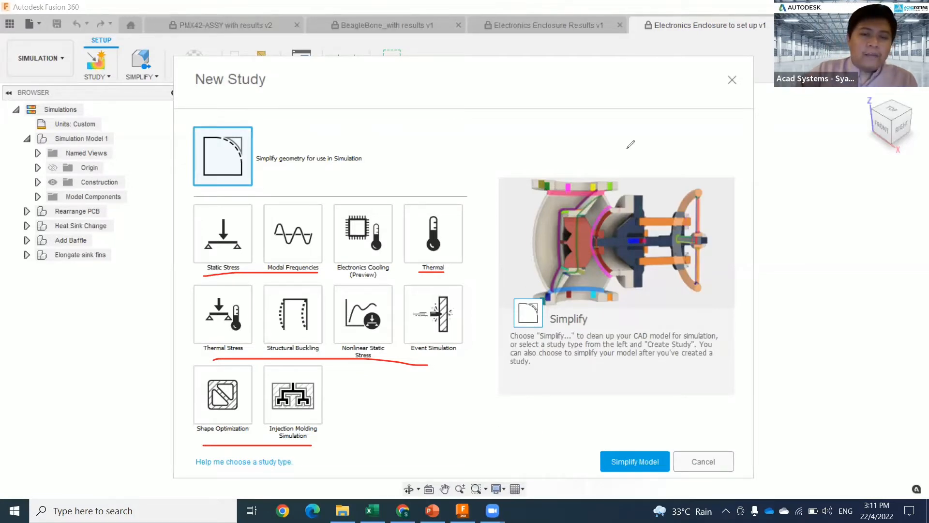
click(706, 458)
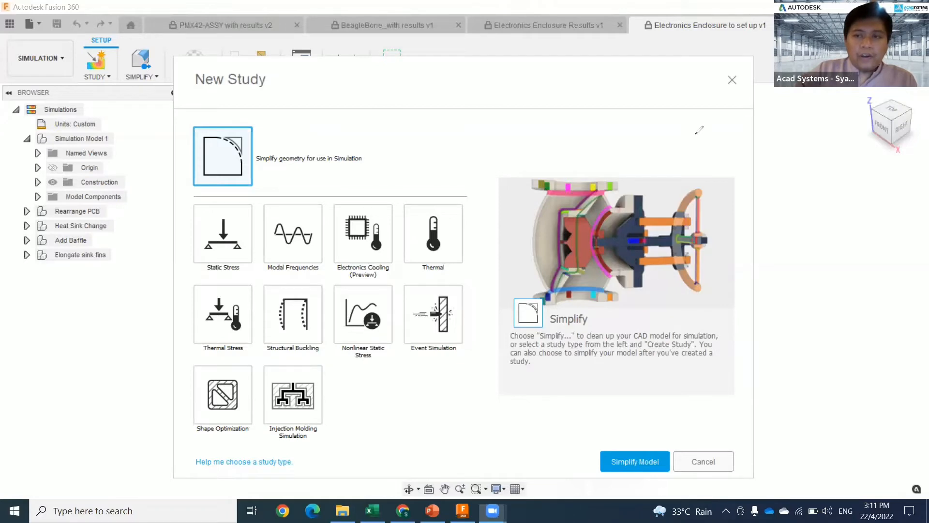
click(708, 461)
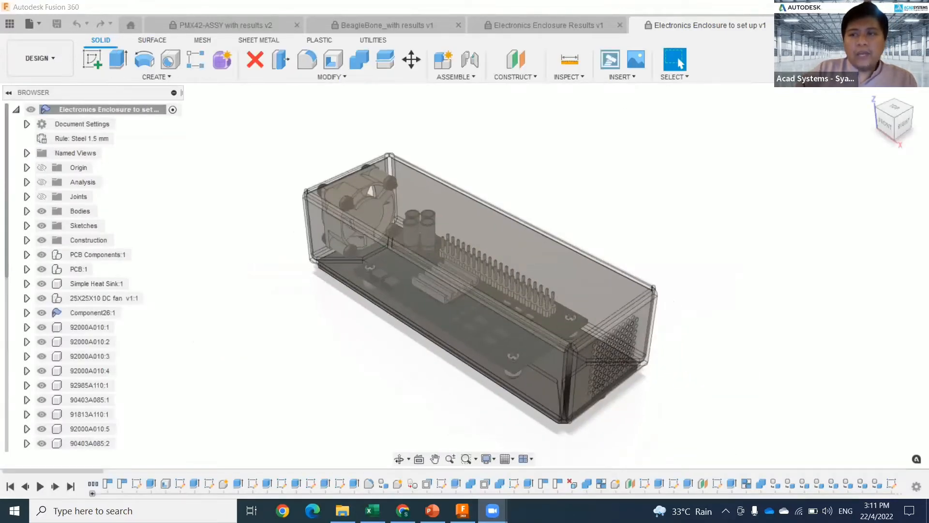
Open the Extension Manager and check the access options of the Additive Simulation extension
click(897, 25)
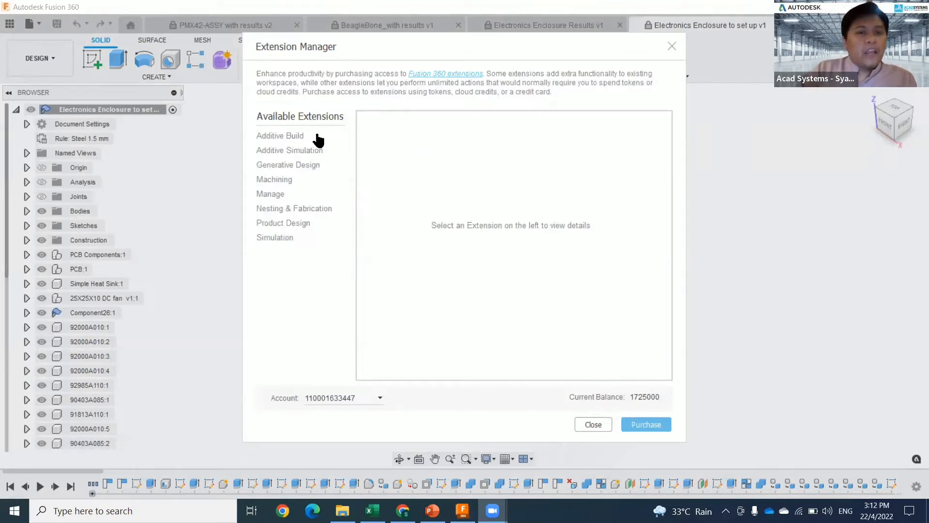
click(301, 152)
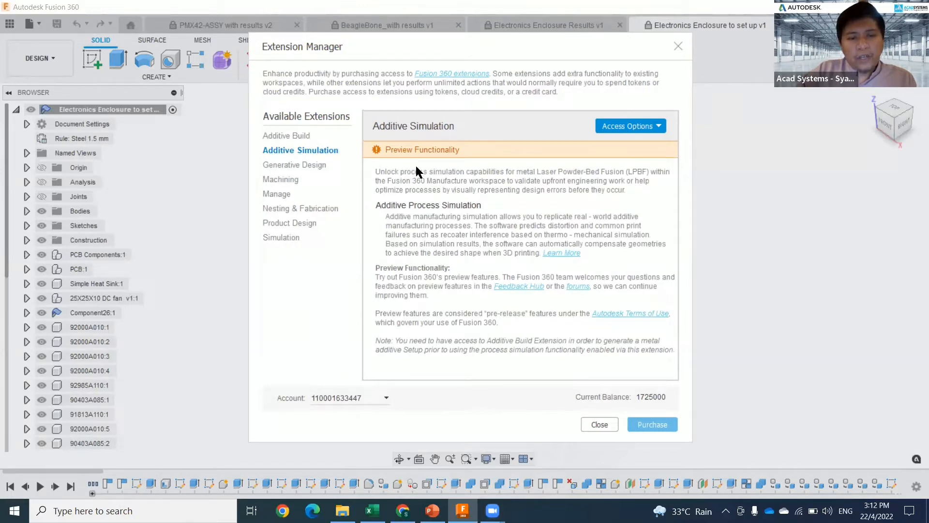
click(651, 126)
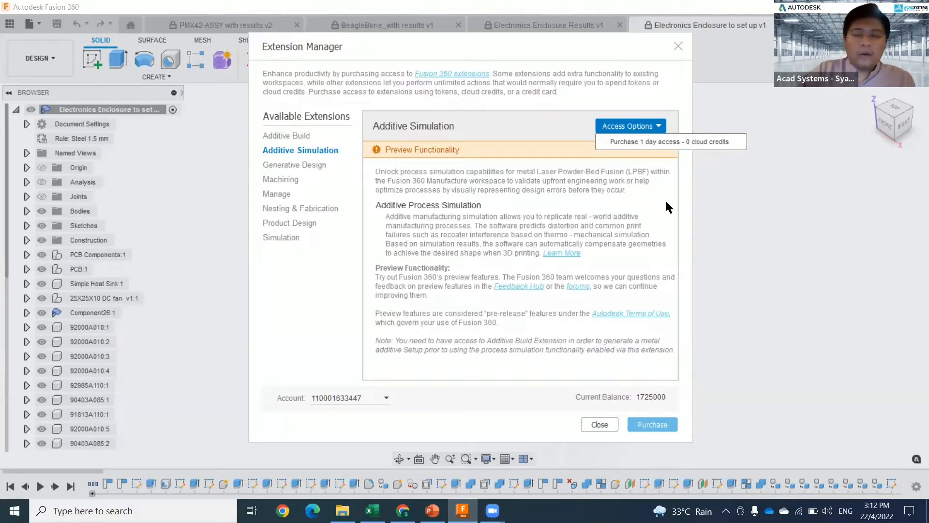
click(614, 181)
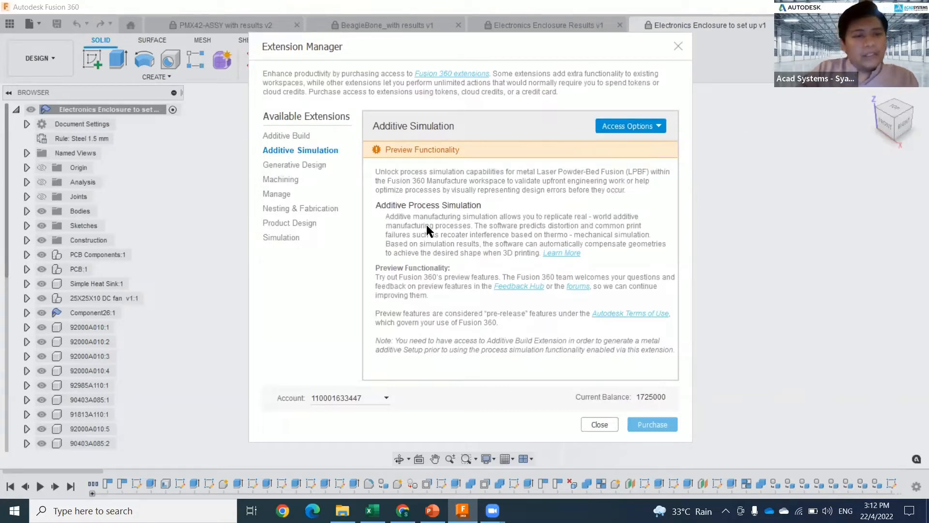
Review the access status of each available extension, from Additive Build and Generative Design through Product Design and Simulation
click(282, 237)
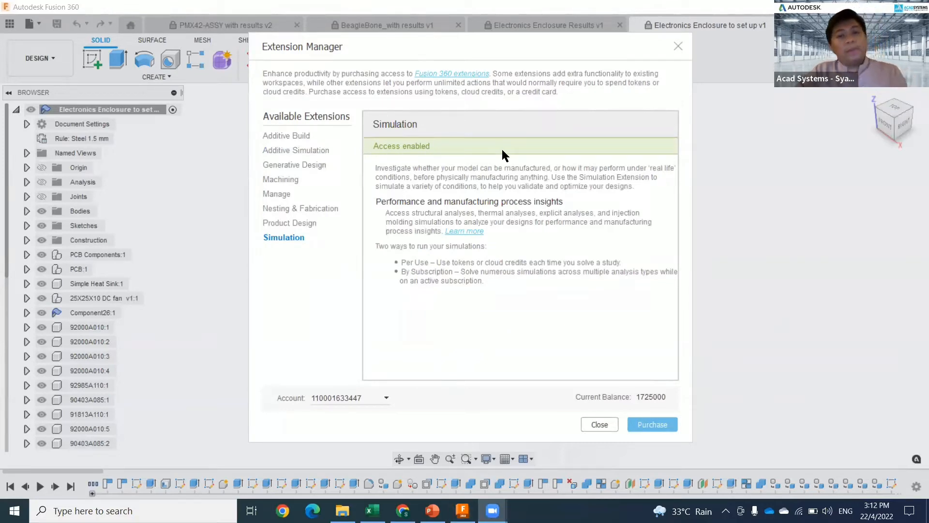
click(308, 136)
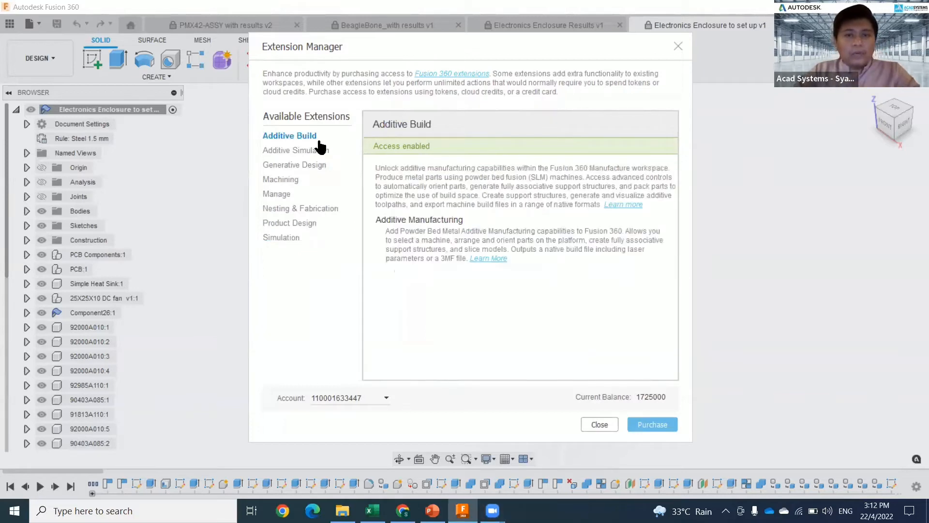
click(312, 151)
click(629, 127)
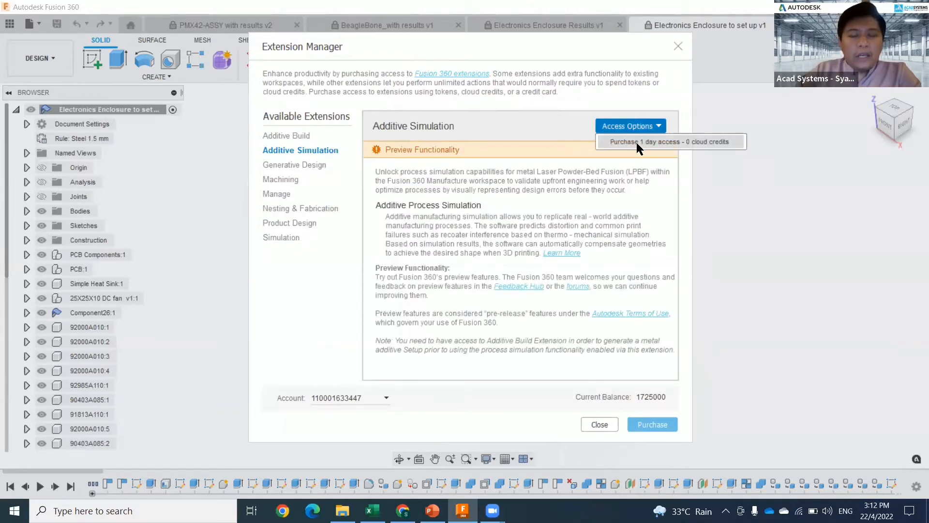
click(294, 165)
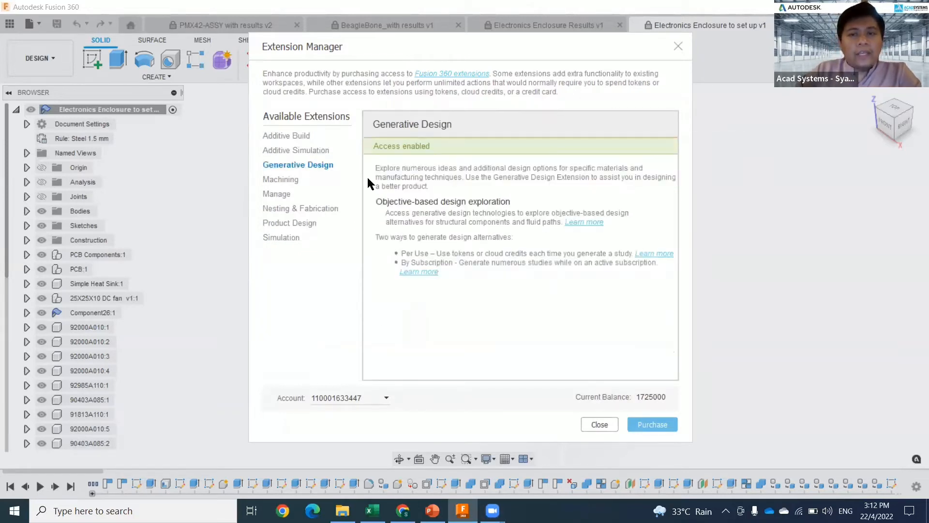
click(305, 183)
click(315, 193)
click(313, 209)
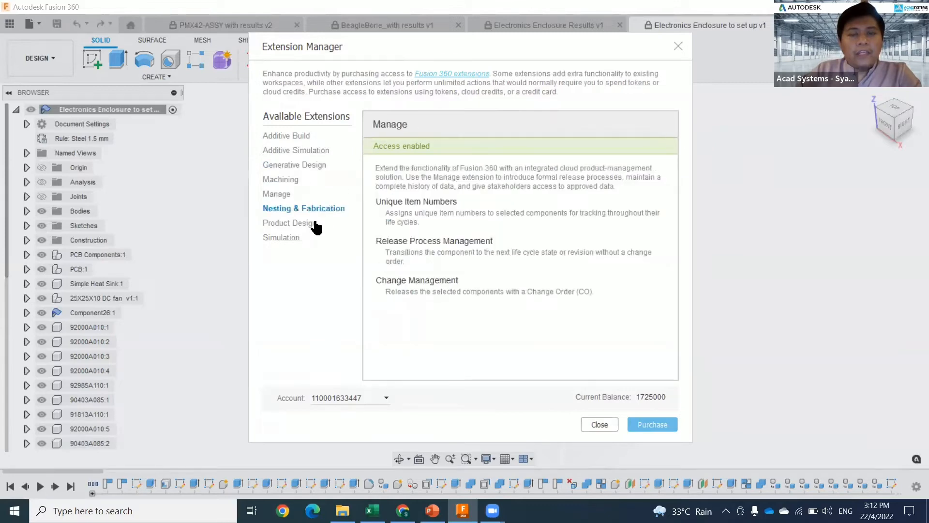
click(306, 224)
click(305, 237)
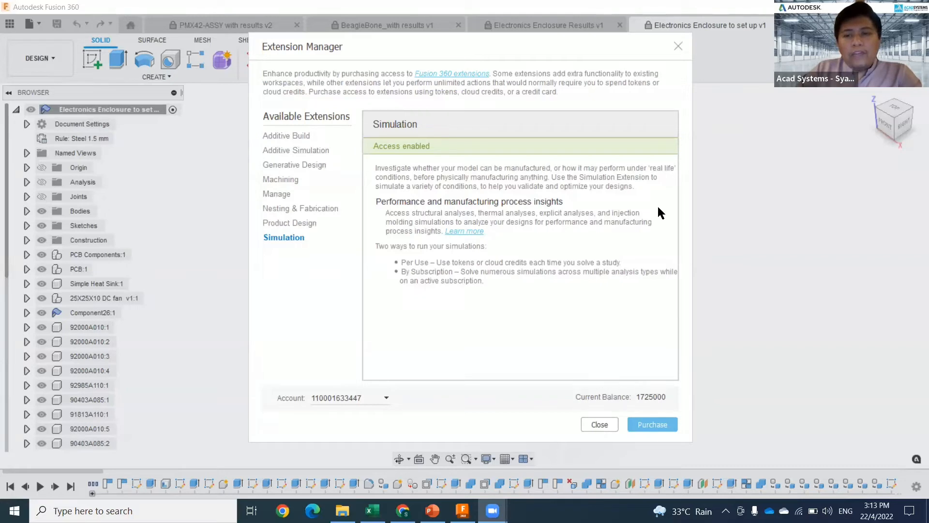
Check the account's current balance in the Extension Manager and close it without purchasing anything
mouse_move(673, 378)
mouse_down()
mouse_move(575, 397)
mouse_move(687, 411)
mouse_move(688, 385)
mouse_up()
drag(574, 405, 659, 406)
mouse_move(673, 374)
mouse_down()
mouse_move(665, 387)
mouse_move(674, 388)
mouse_up()
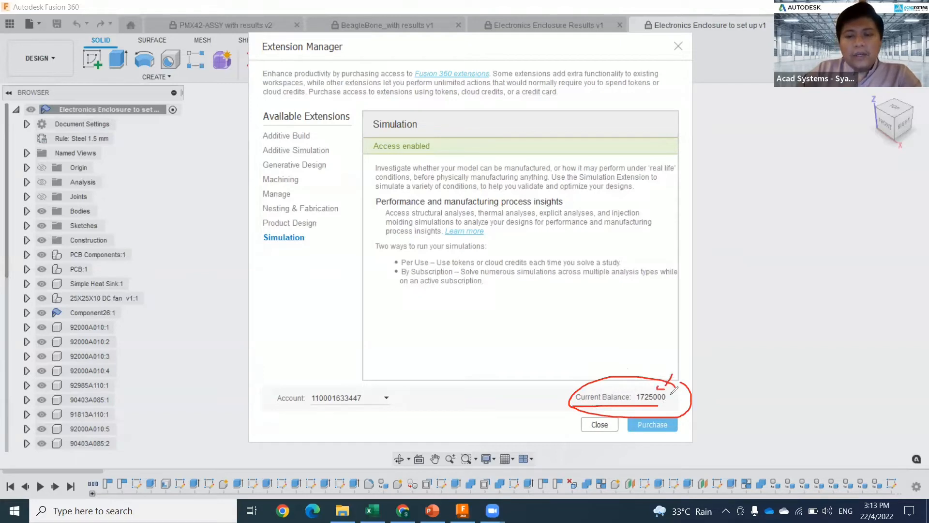
click(695, 135)
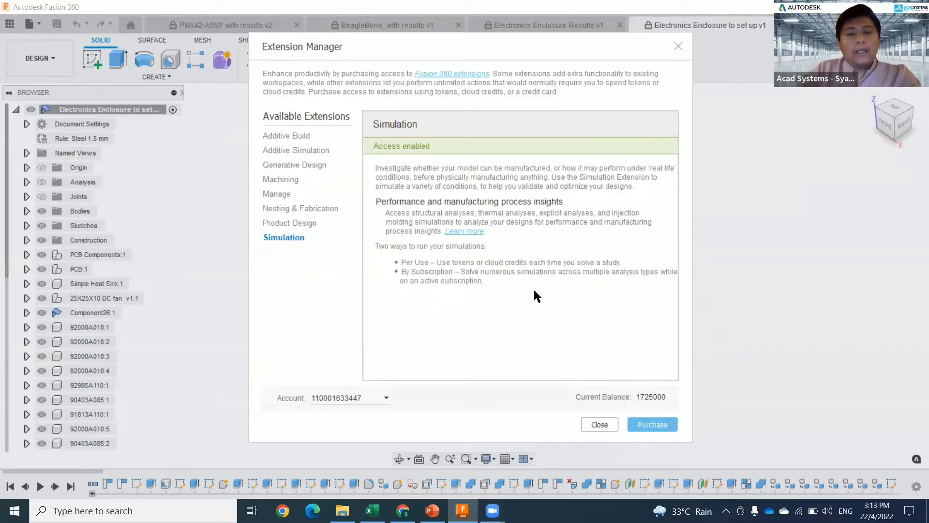
key(Escape)
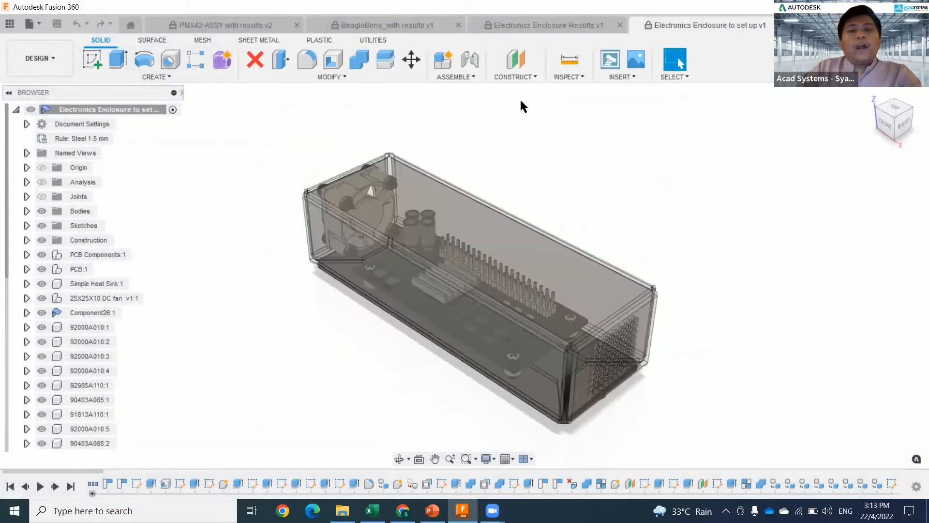
Switch to the Simulation workspace and choose to simplify the enclosure model from the new study options
click(39, 58)
click(63, 173)
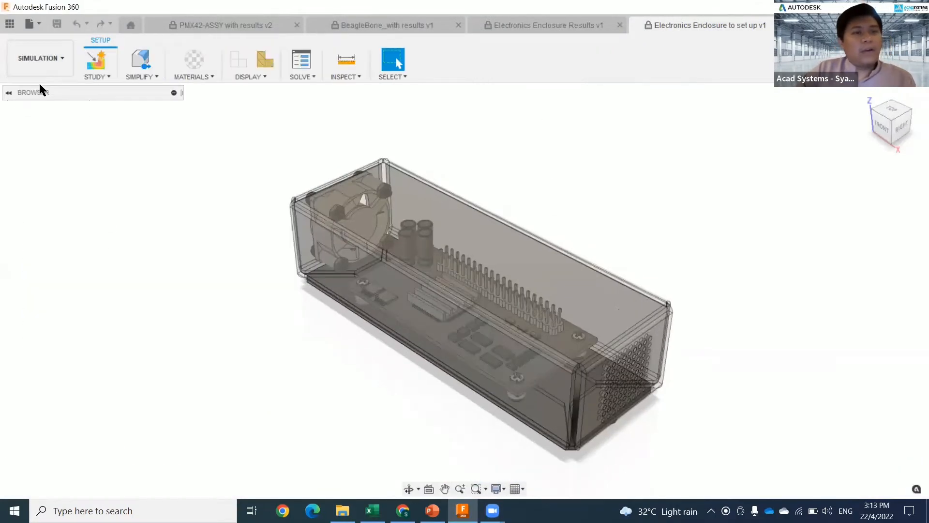
click(97, 61)
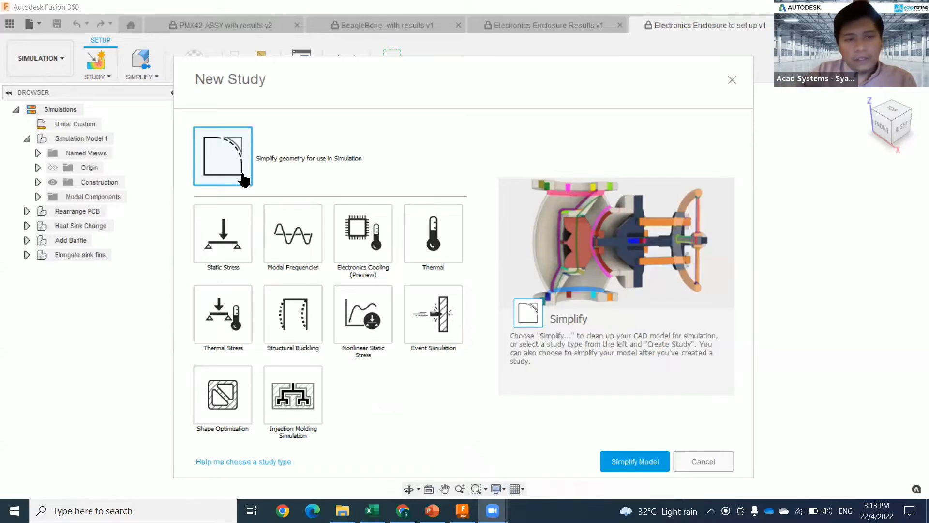
click(646, 465)
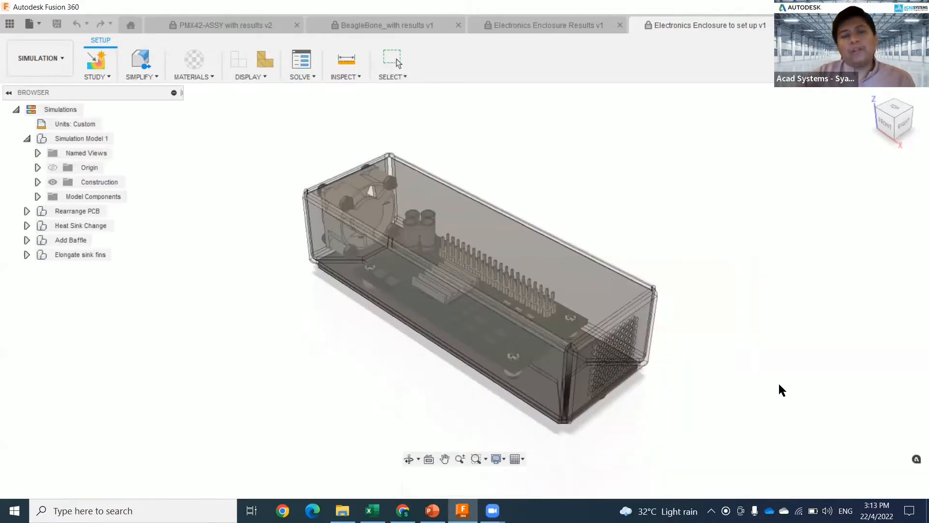
middle_drag(416, 356, 479, 366)
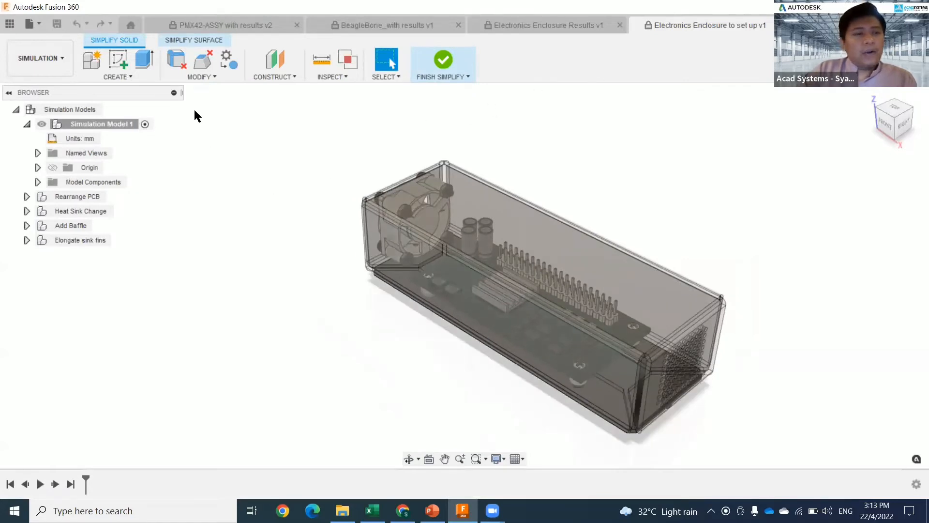
Collapse Simulation Model 1 in the browser and create a new simulation model
click(26, 124)
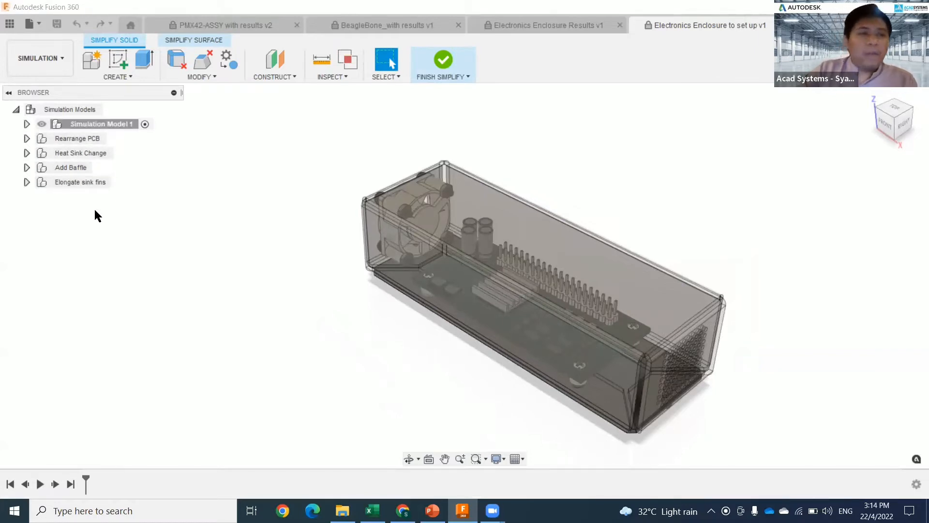
click(117, 77)
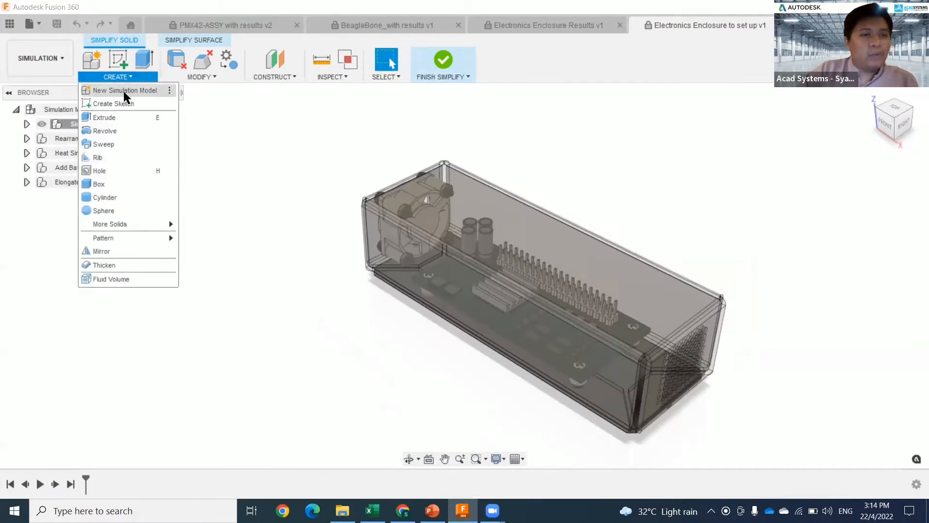
click(123, 91)
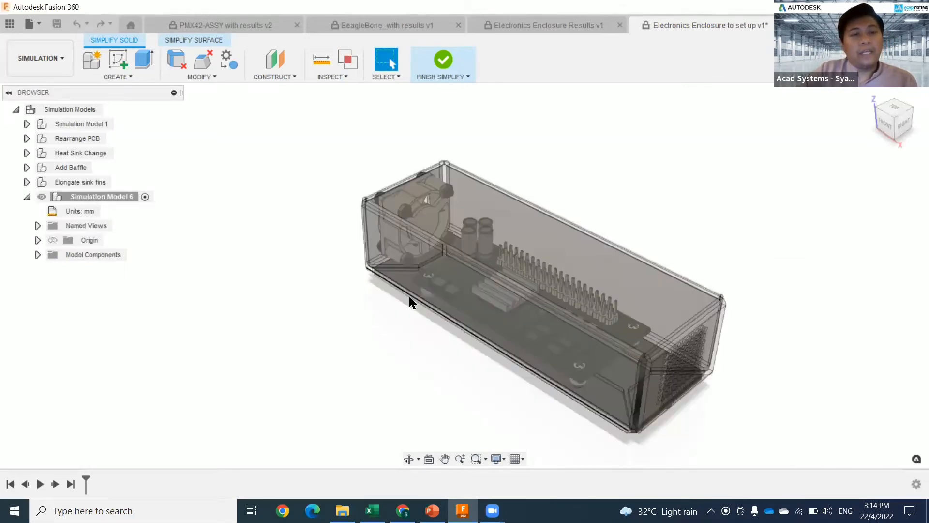
Expand the new simulation model's Model Components and Bodies, and hide the enclosure body Body4
click(37, 255)
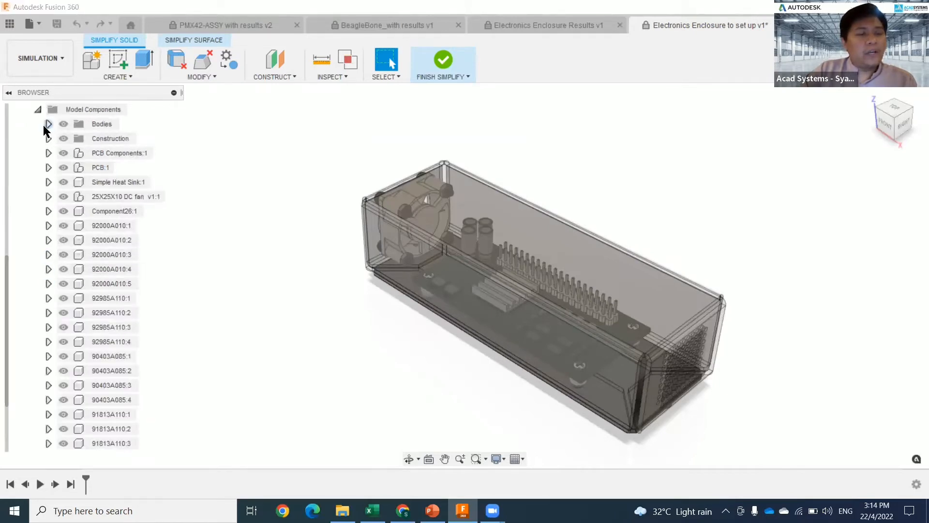
click(56, 126)
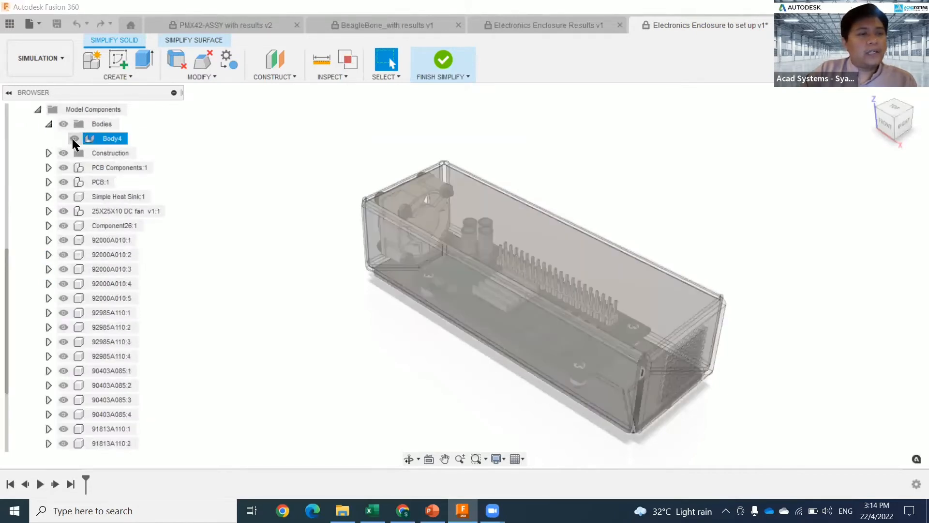
click(72, 139)
Examine the exposed electronics and the component list for fasteners and small parts, briefly selecting a capacitor near the fan
scroll(498, 250, up, 5)
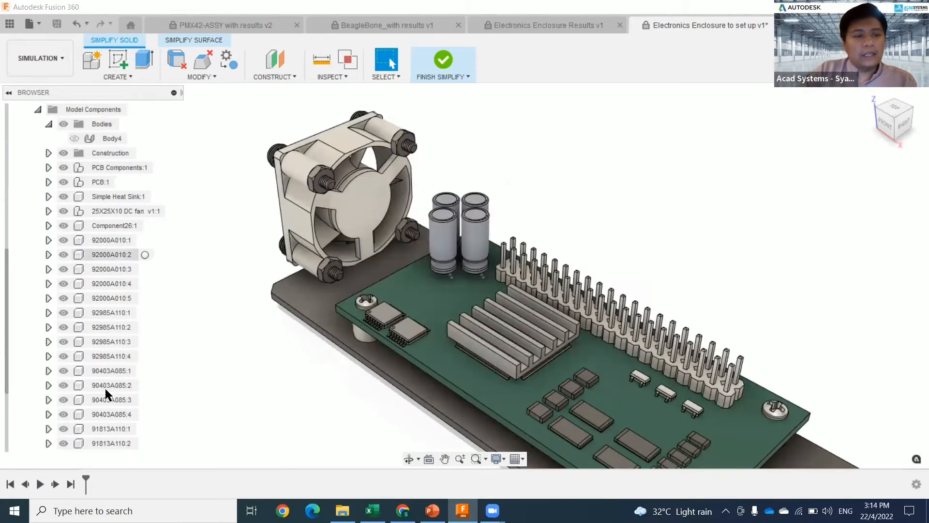
scroll(104, 426, down, 4)
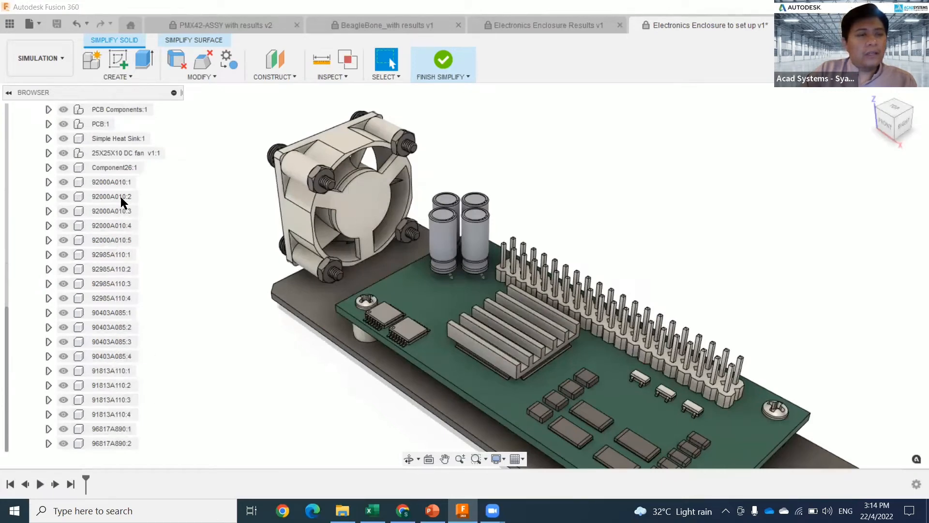
scroll(120, 170, up, 2)
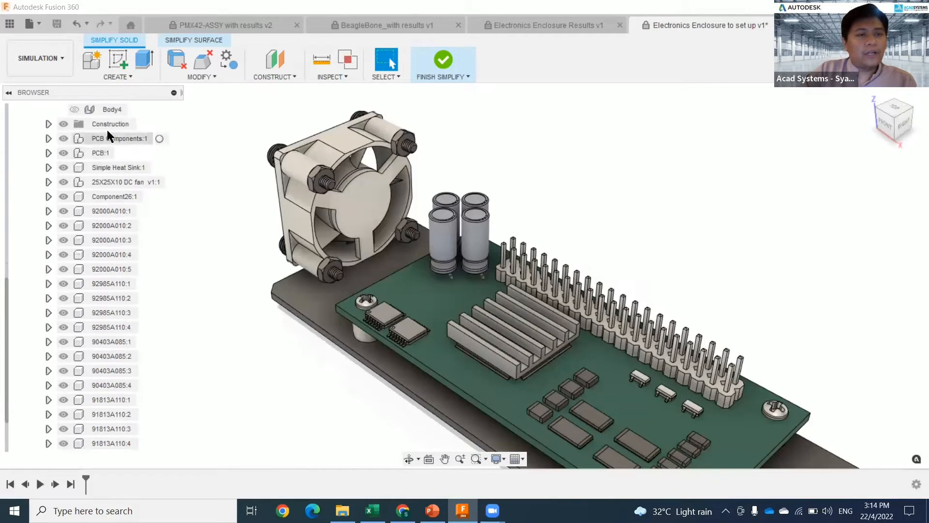
scroll(108, 174, up, 2)
scroll(109, 368, down, 3)
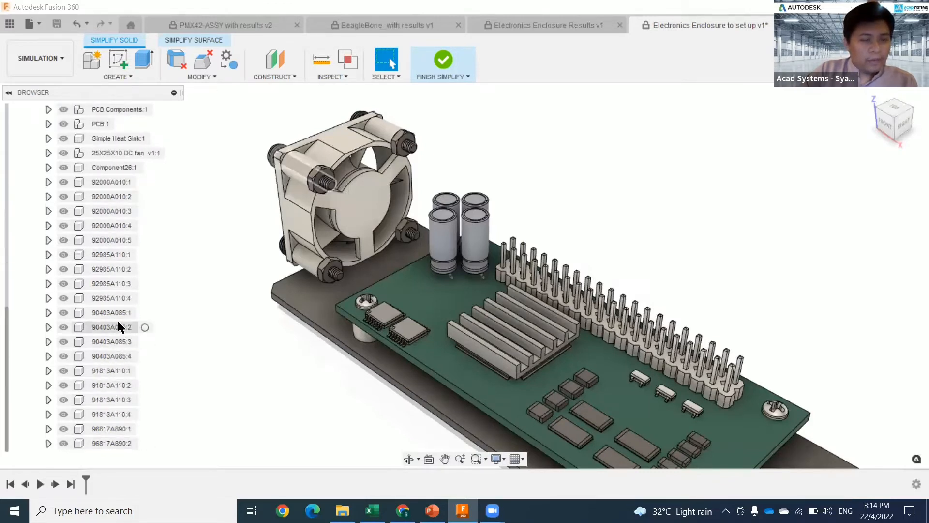
click(452, 235)
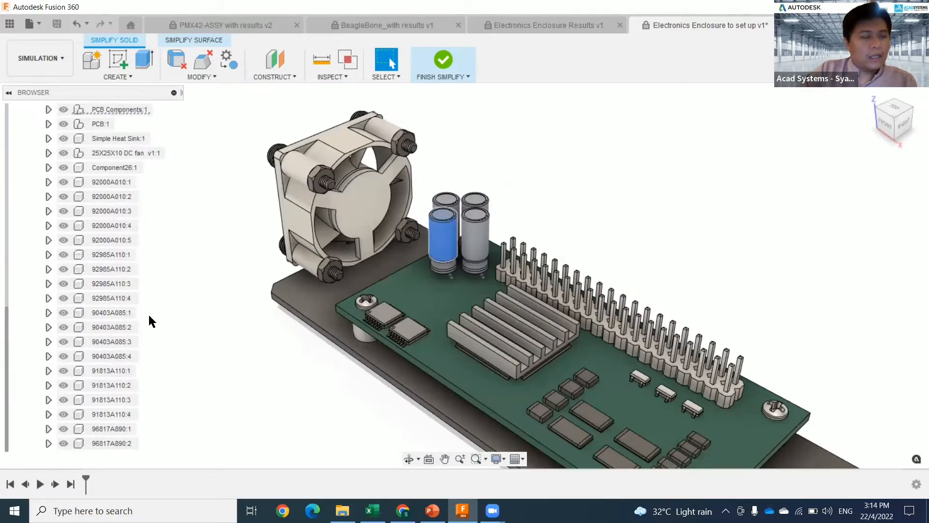
click(179, 302)
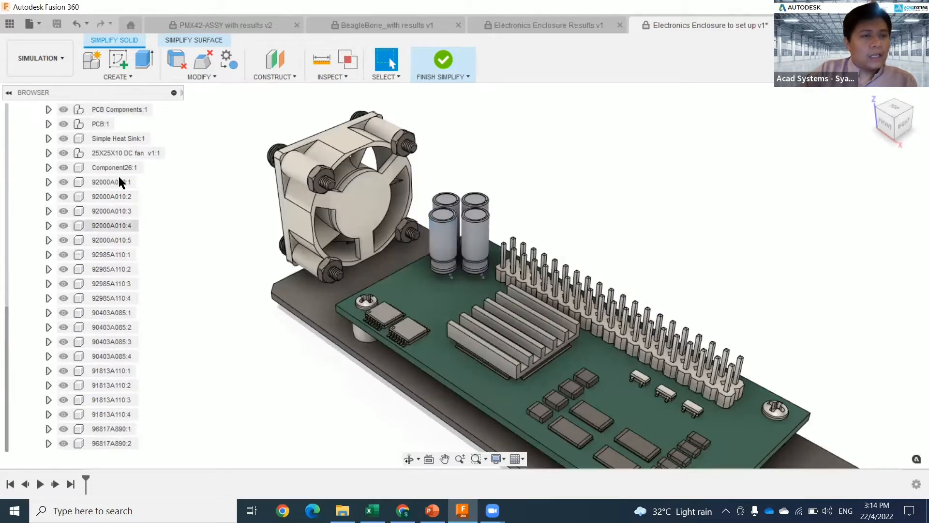
Remove the four capacitors TAP5-45:1 to TAP5-45:4 from PCB Components, checking each one in the model first
click(49, 110)
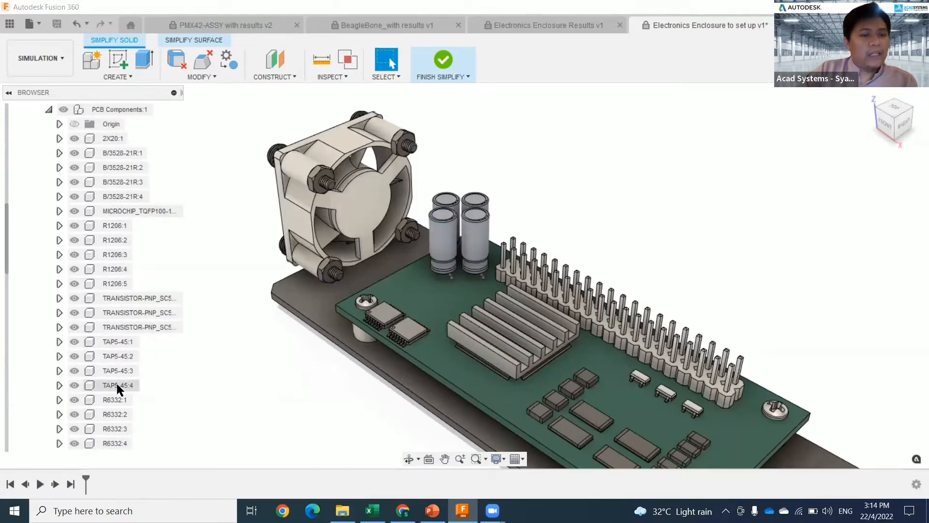
click(116, 342)
click(116, 357)
click(116, 371)
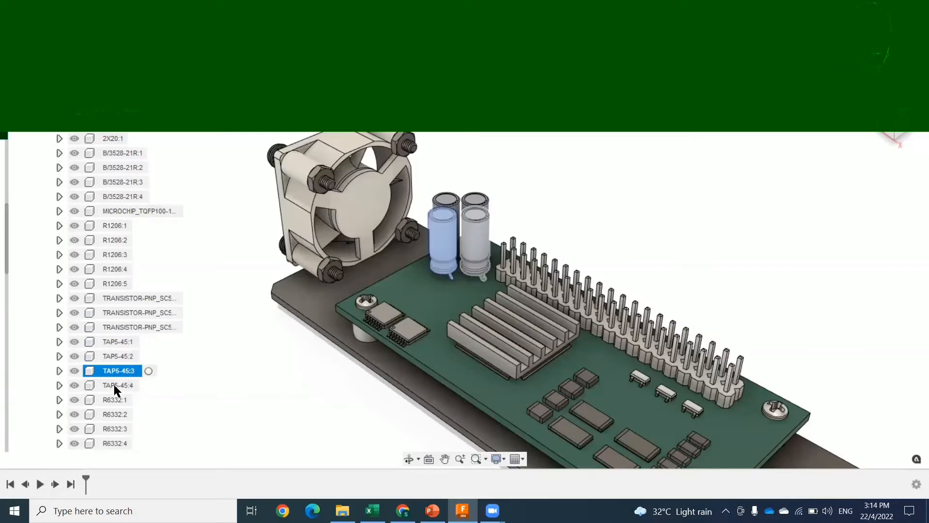
click(116, 386)
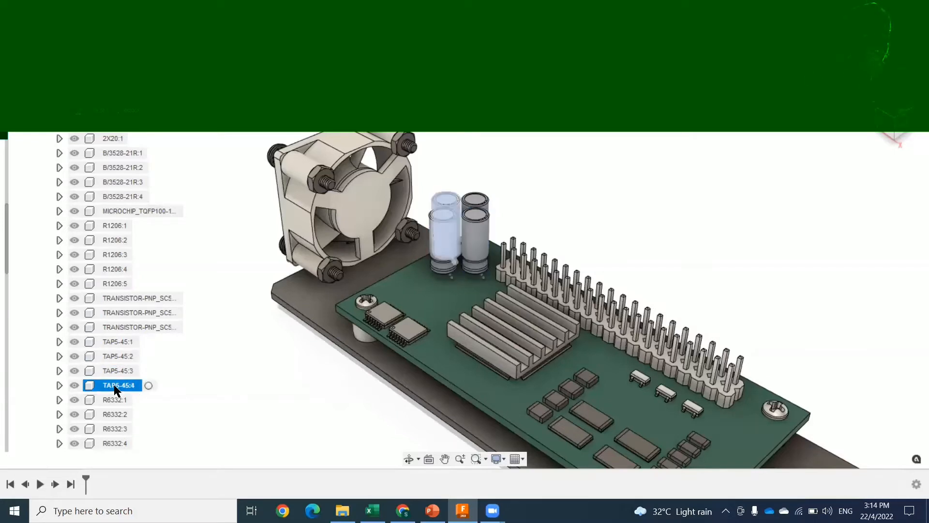
click(116, 346)
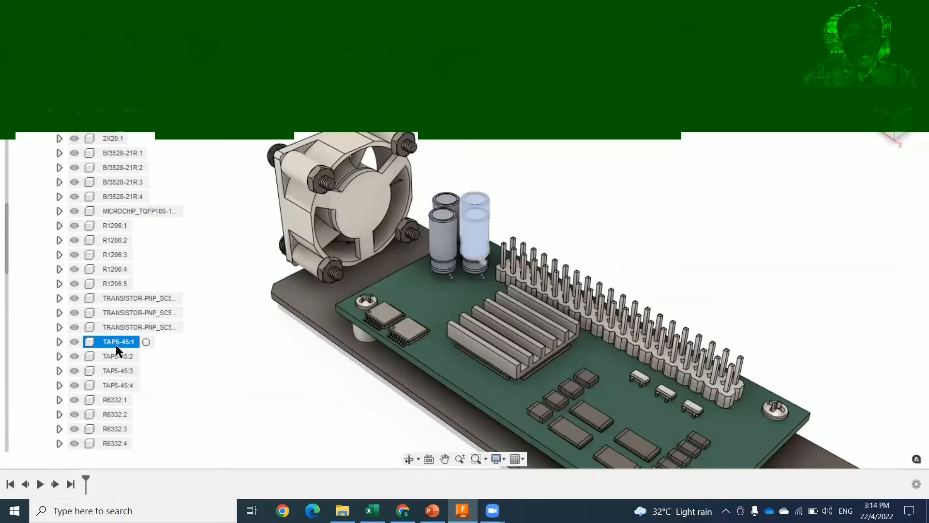
shift+click(117, 384)
right_click(117, 384)
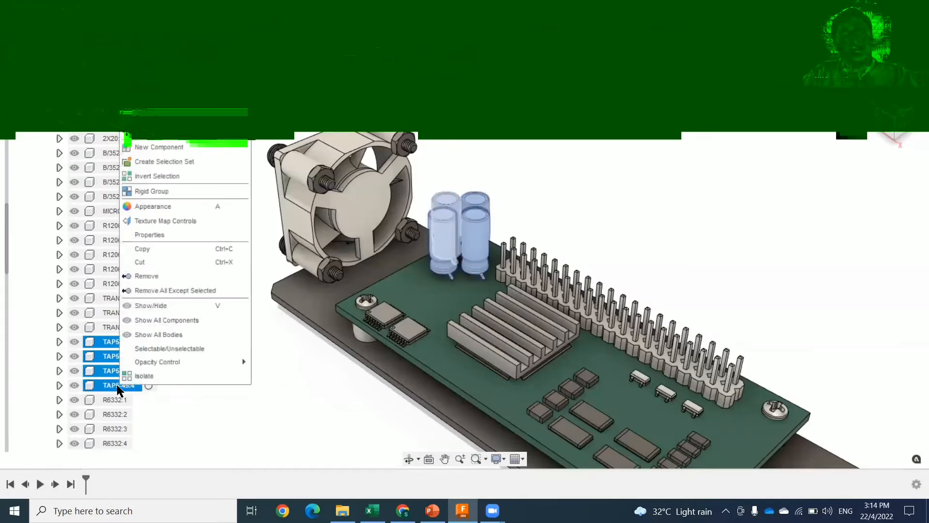
click(162, 277)
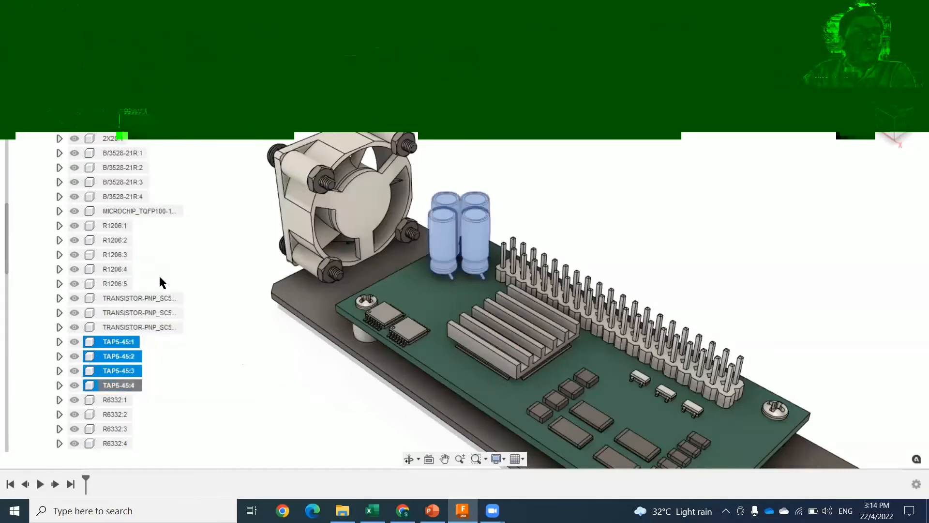
click(55, 123)
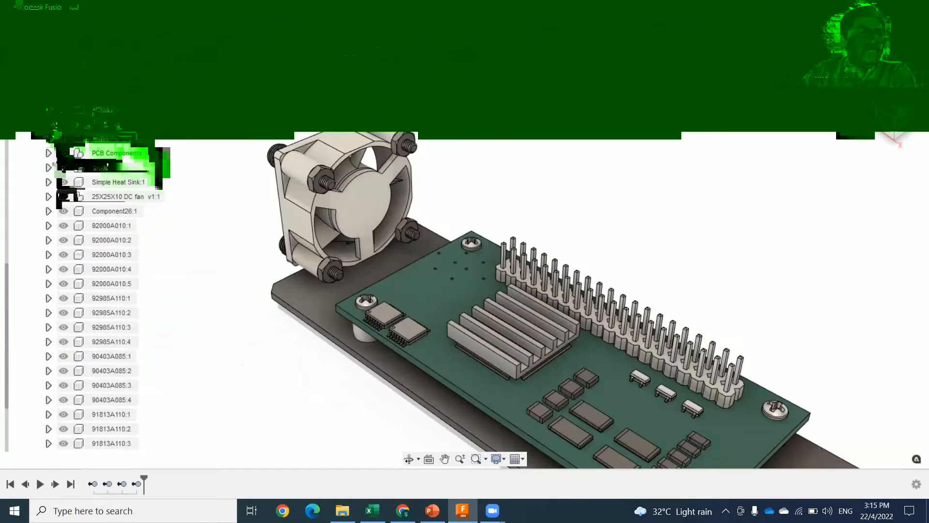
Collapse the new simulation model's component tree and rename the model Free Model
scroll(37, 162, up, 3)
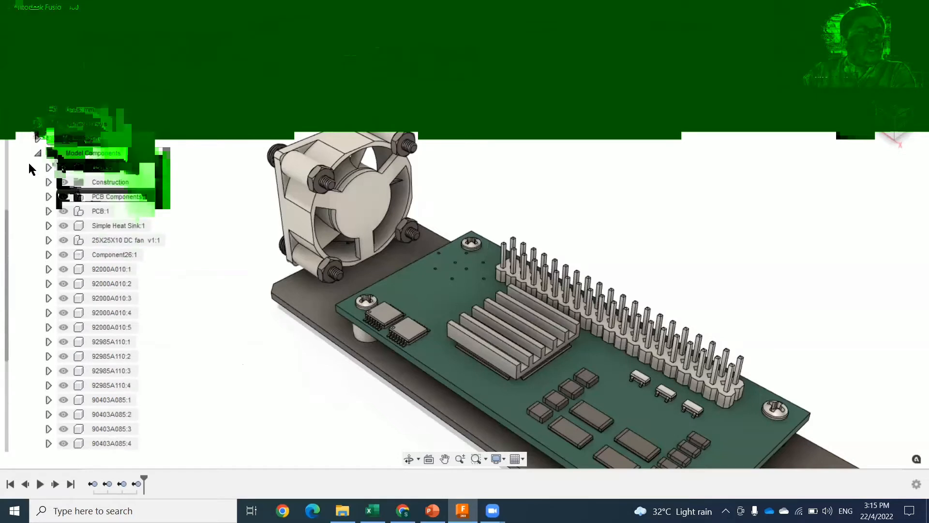
click(38, 154)
click(26, 197)
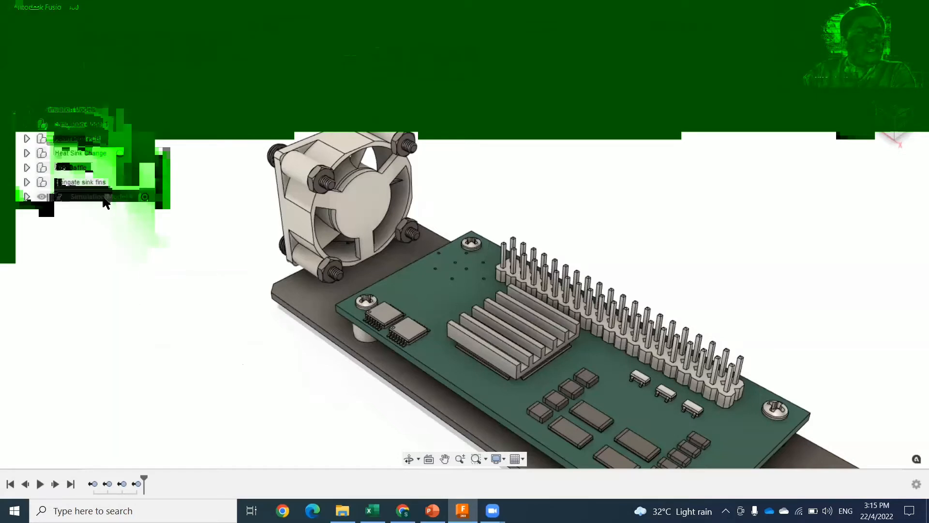
click(102, 199)
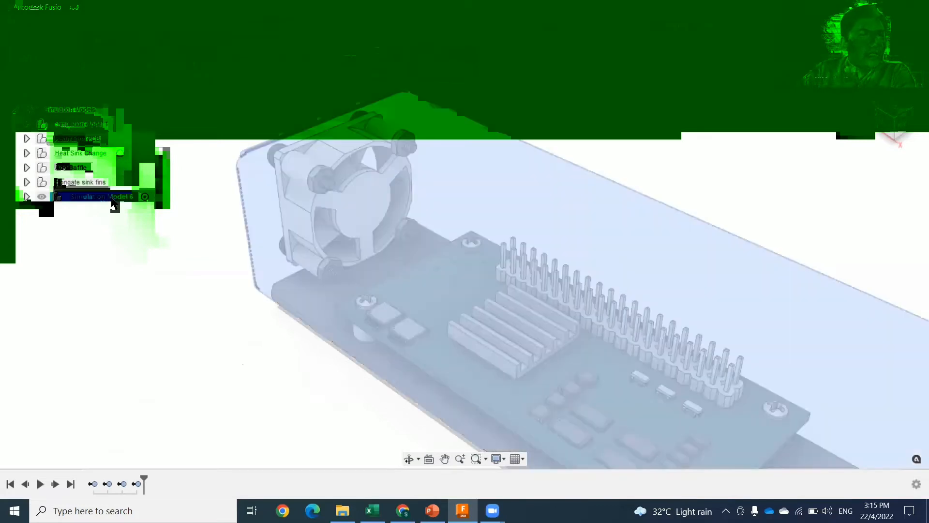
text(F)
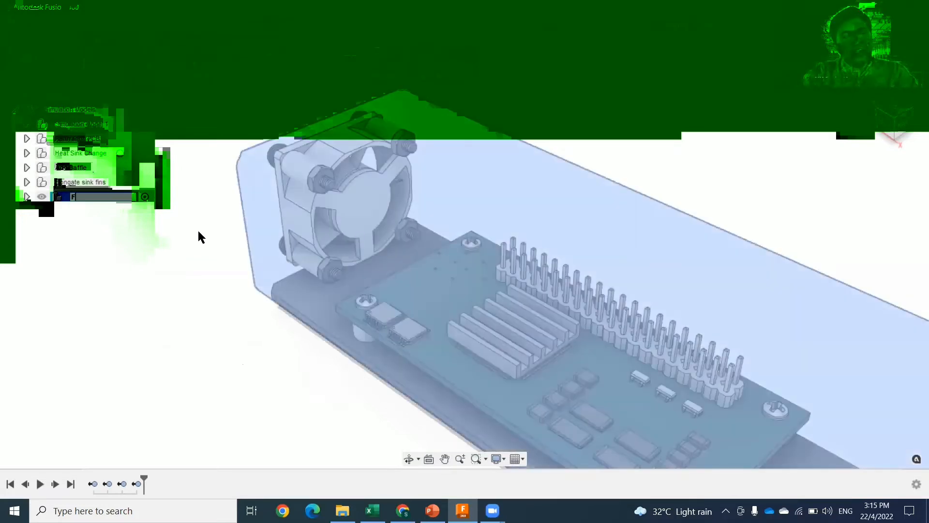
text(ree design)
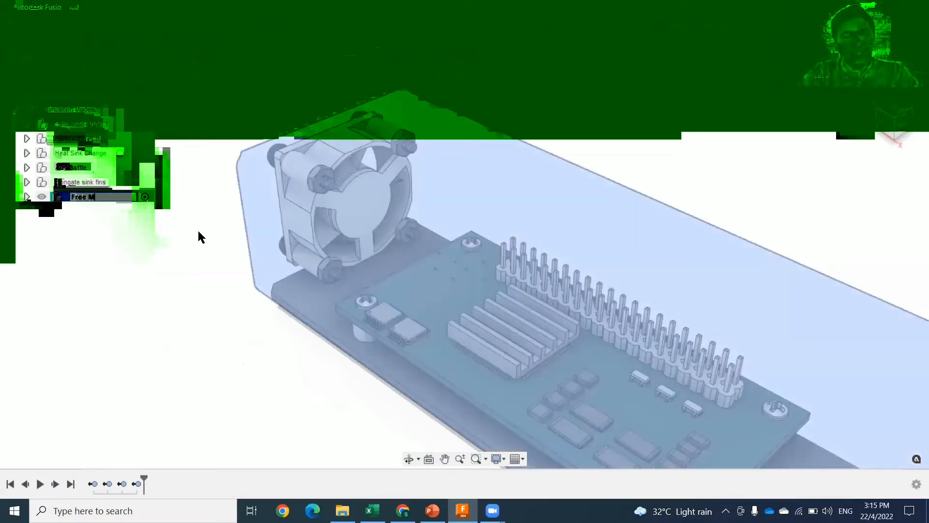
key(Return)
click(223, 308)
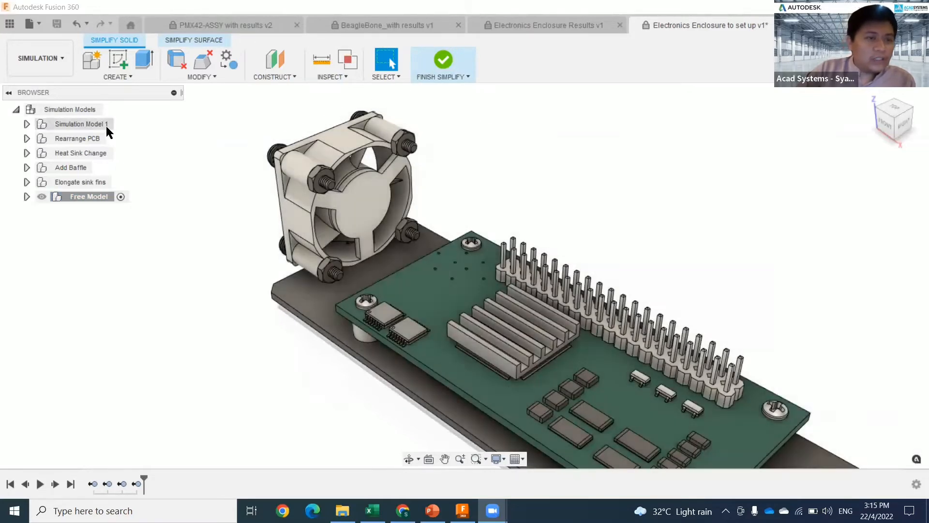
View Simulation Model 1 for comparison, reactivate Free Model and show its enclosure body Body4
click(120, 124)
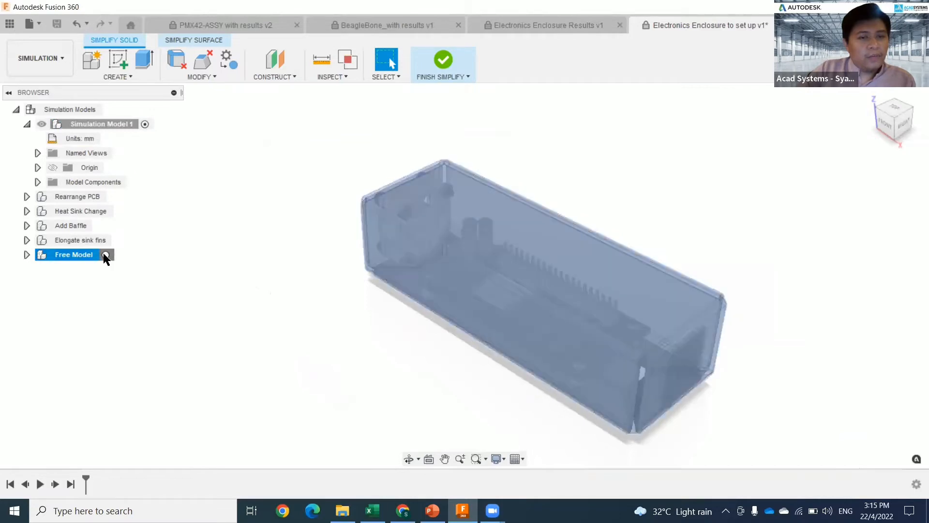
click(104, 255)
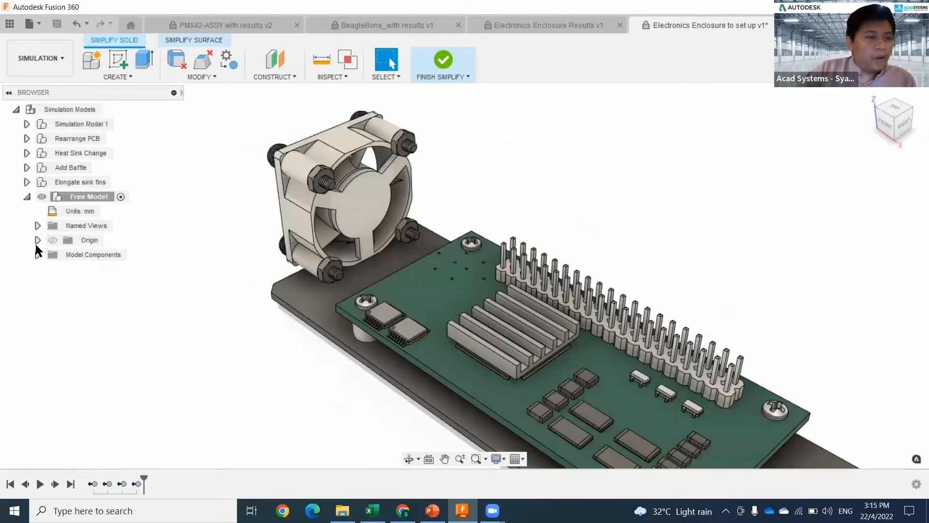
click(39, 255)
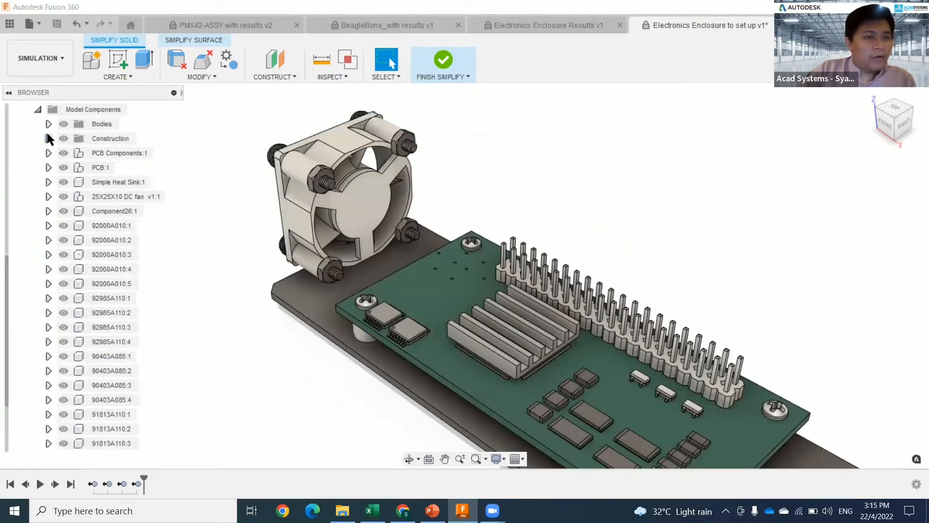
click(48, 124)
click(74, 139)
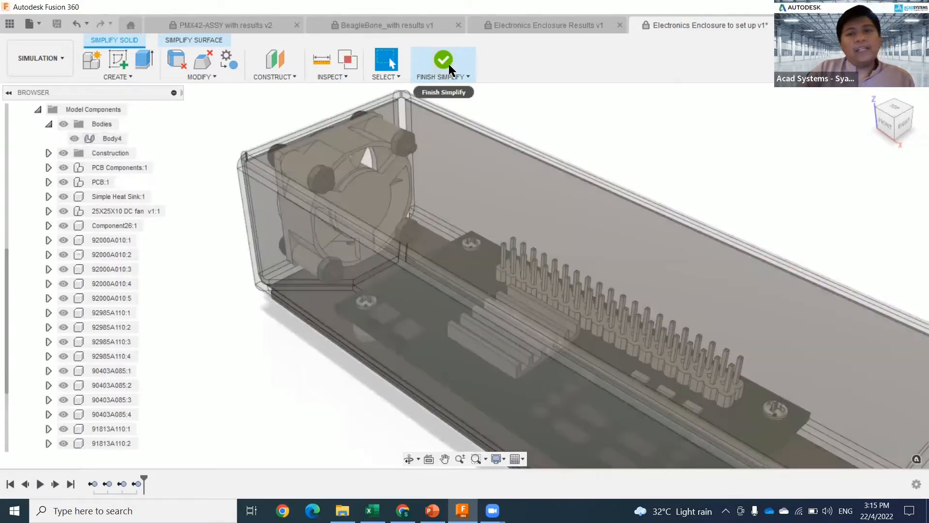
Finish simplifying and create an Electronics Cooling (Preview) study for Free Model
click(444, 62)
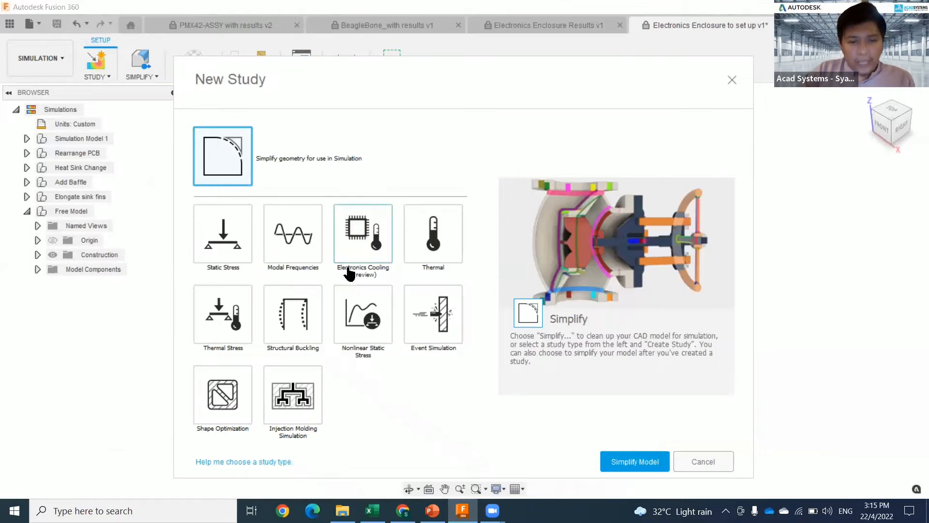
click(363, 232)
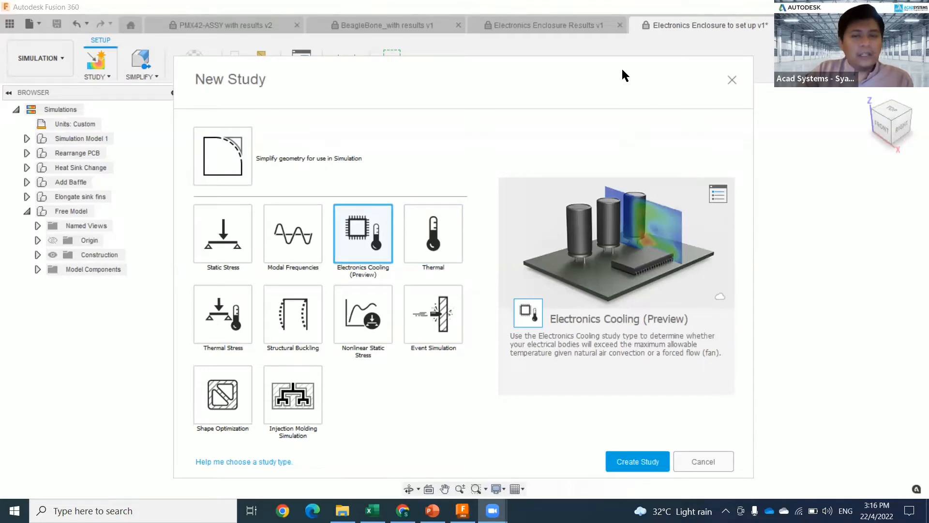
click(639, 462)
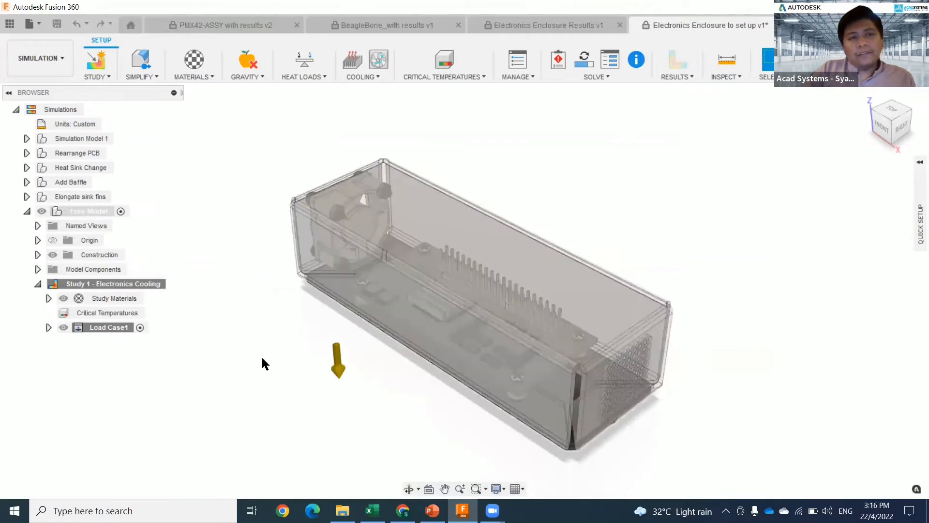
middle_drag(386, 390, 467, 369)
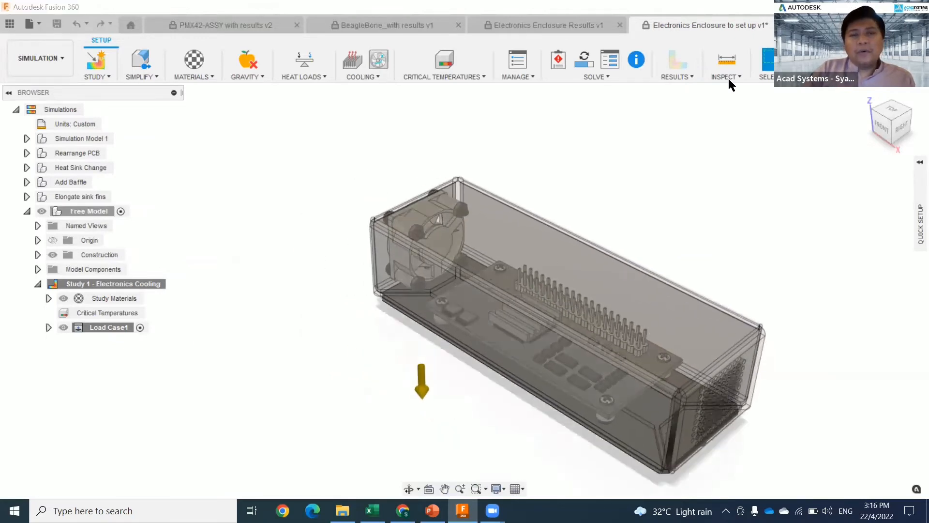
mouse_move(95, 89)
mouse_down()
mouse_move(753, 85)
mouse_move(756, 102)
mouse_up()
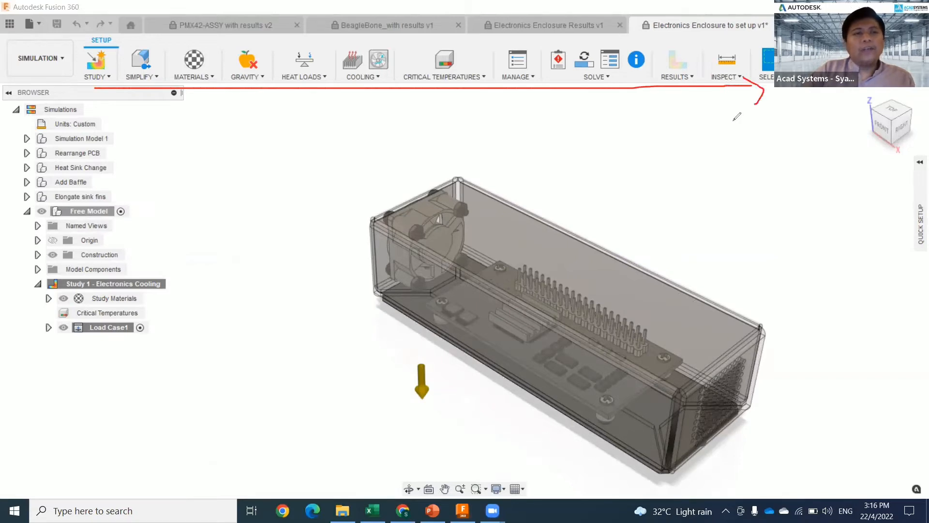
mouse_move(198, 42)
mouse_down()
mouse_move(221, 47)
mouse_move(175, 42)
mouse_up()
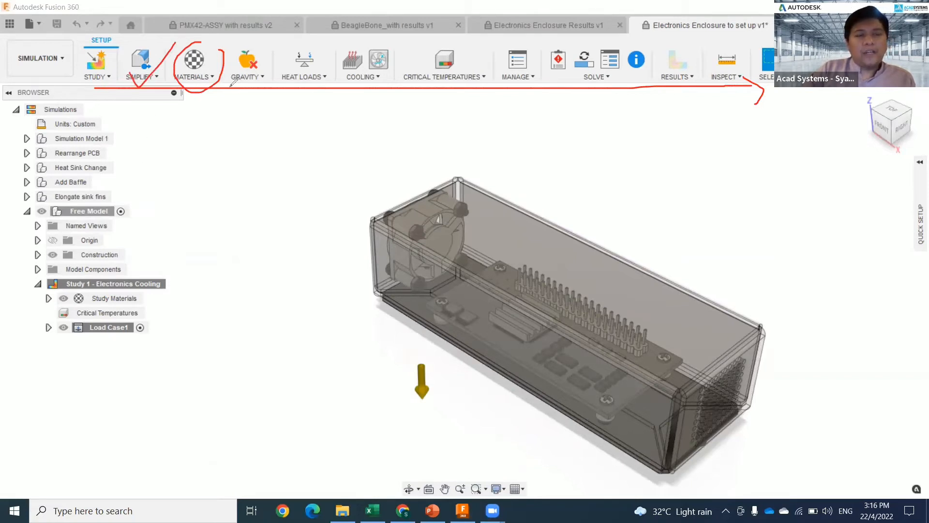
mouse_move(233, 82)
mouse_down()
mouse_move(267, 48)
mouse_move(227, 53)
mouse_move(247, 88)
mouse_move(330, 56)
mouse_up()
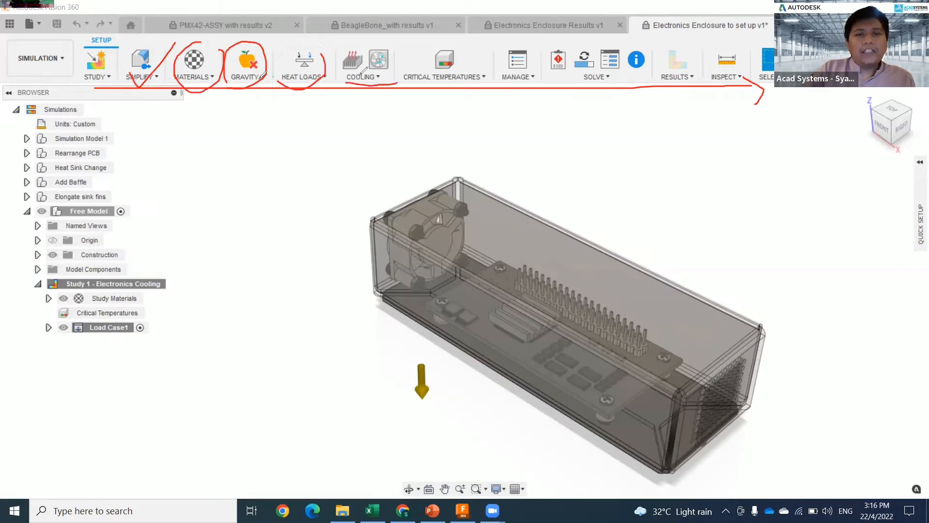
drag(396, 83, 355, 45)
drag(402, 76, 501, 78)
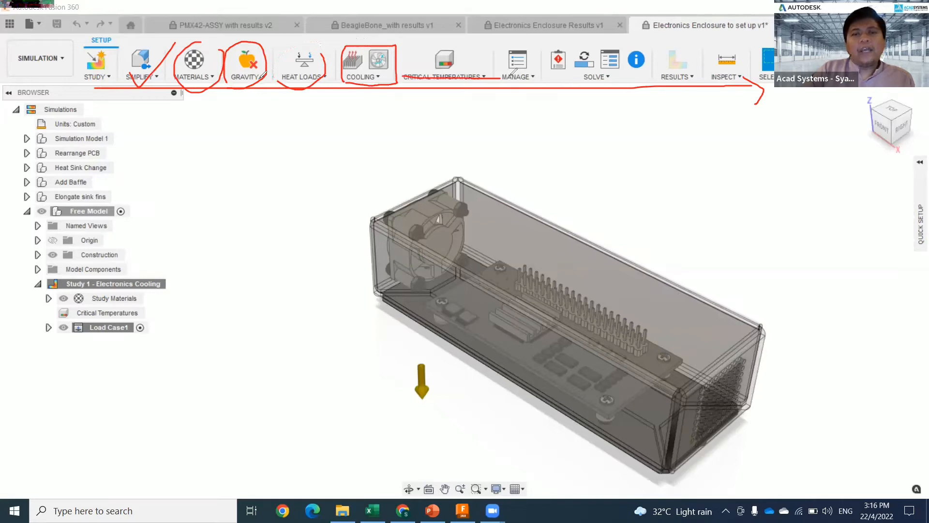
key(Escape)
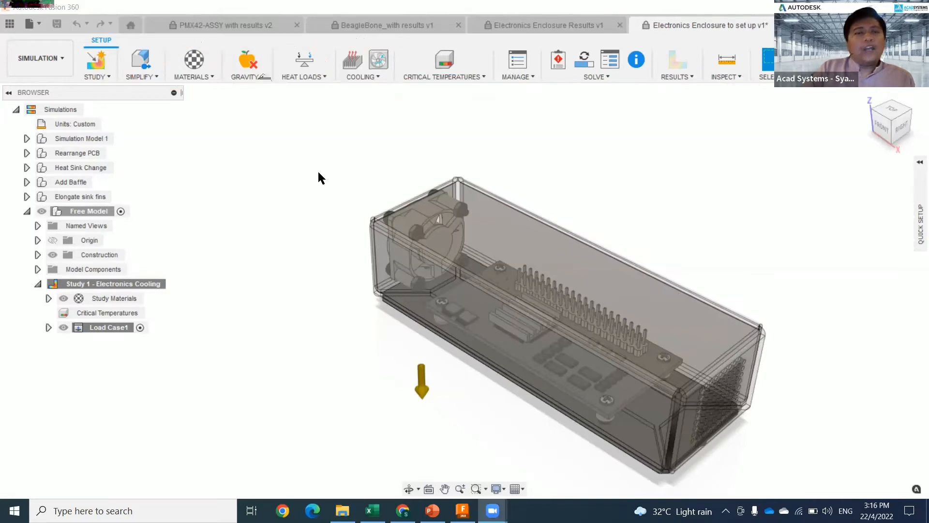
Open the study materials and assign Aluminum to the MICROCHIP_TQFP100 component
click(194, 62)
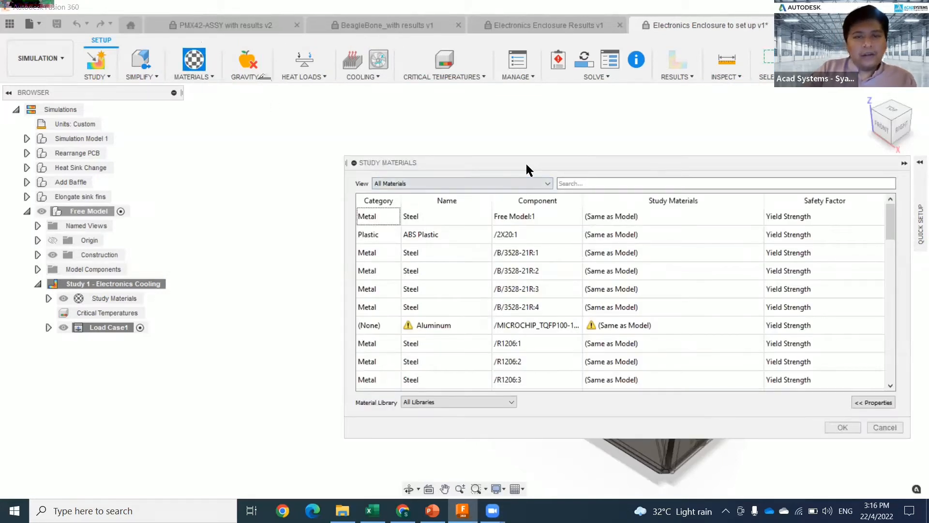
drag(527, 165, 378, 84)
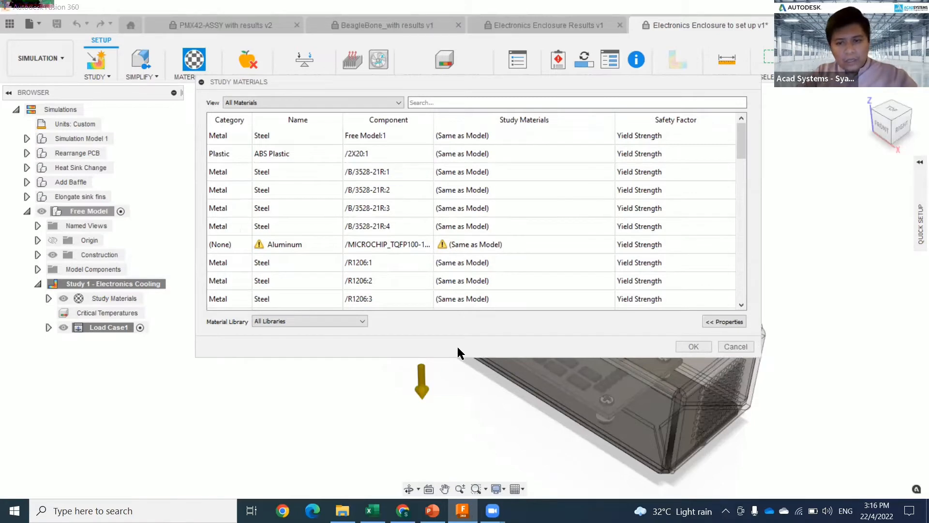
click(538, 244)
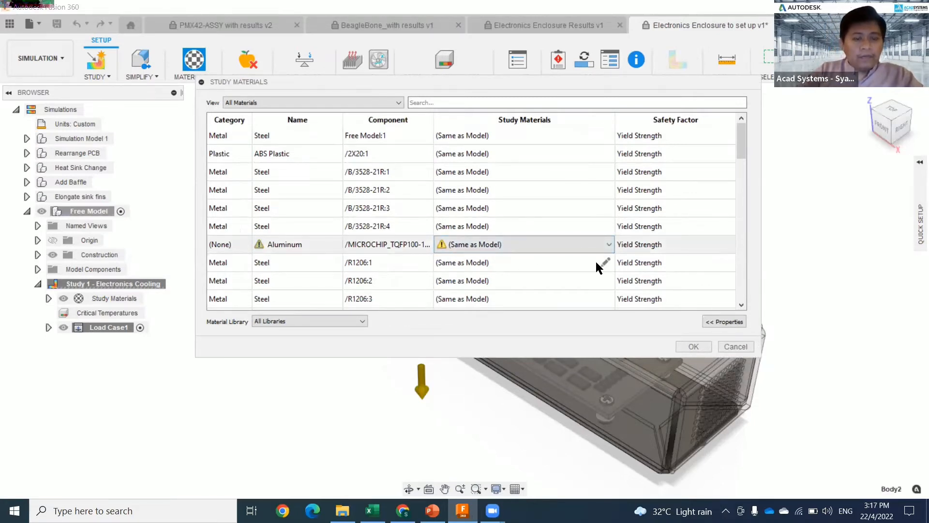
click(604, 246)
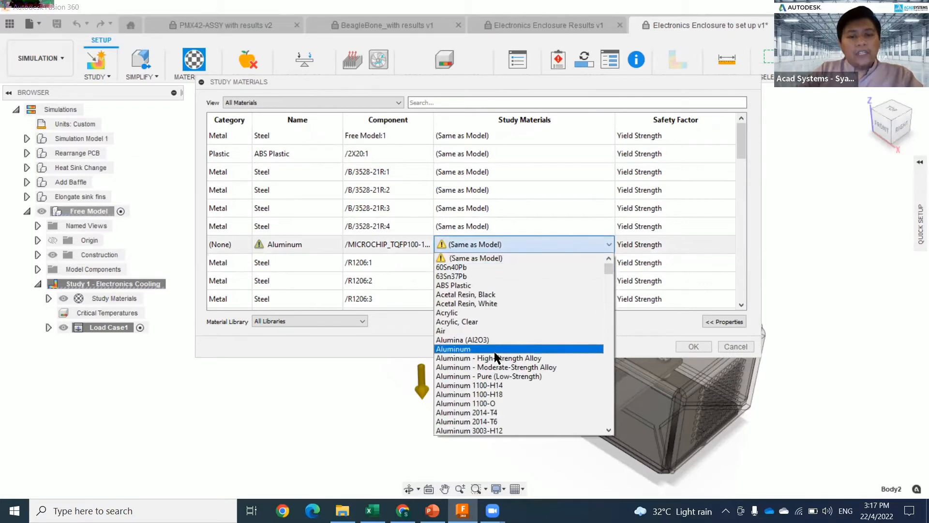
click(501, 348)
Select the three TRANSISTOR-PNP components together and set their study material to Aluminum
scroll(358, 300, down, 2)
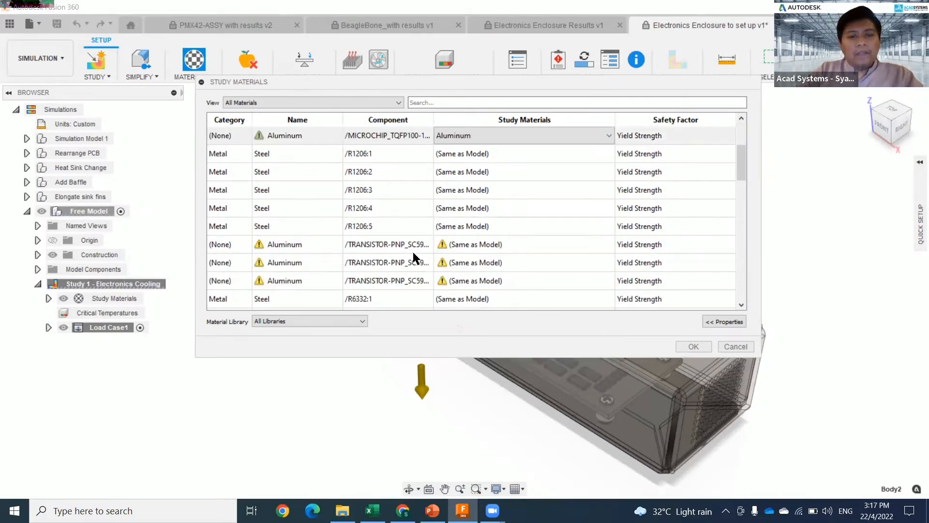
click(438, 248)
click(290, 249)
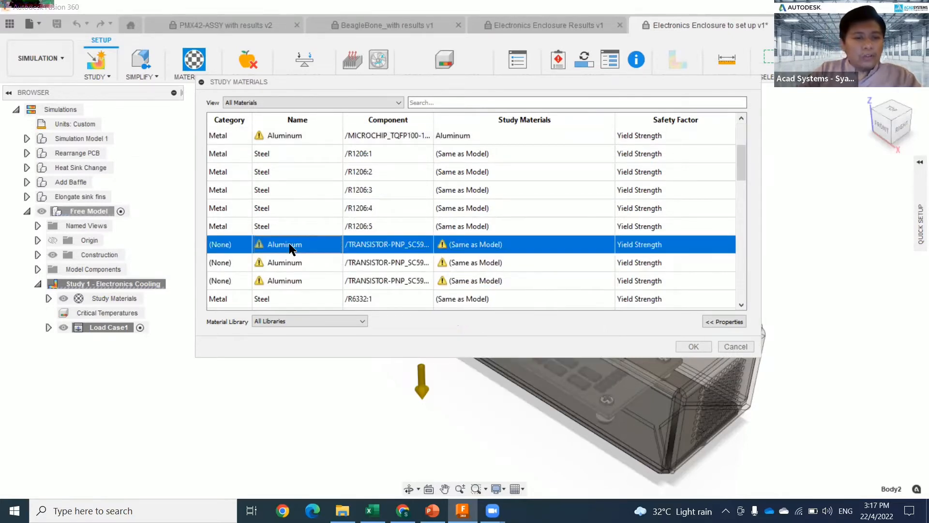
shift+click(299, 286)
click(550, 246)
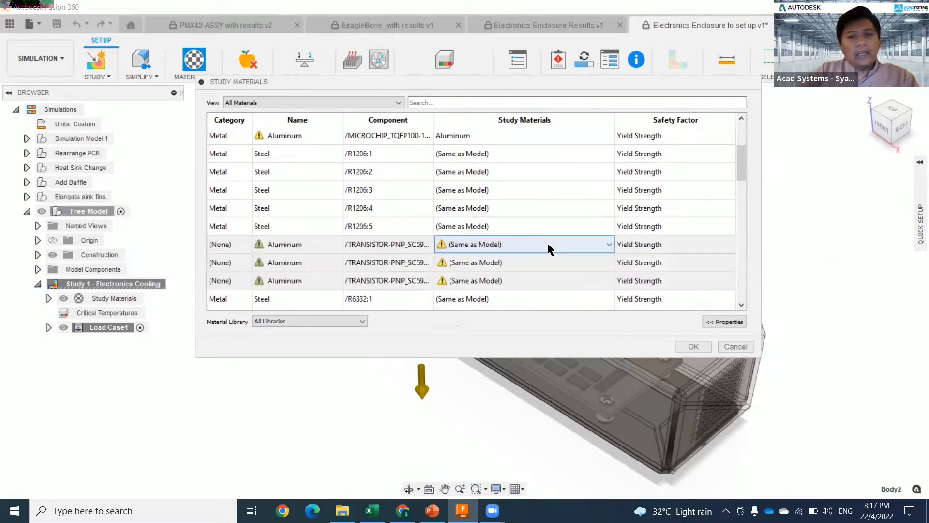
click(550, 246)
click(444, 349)
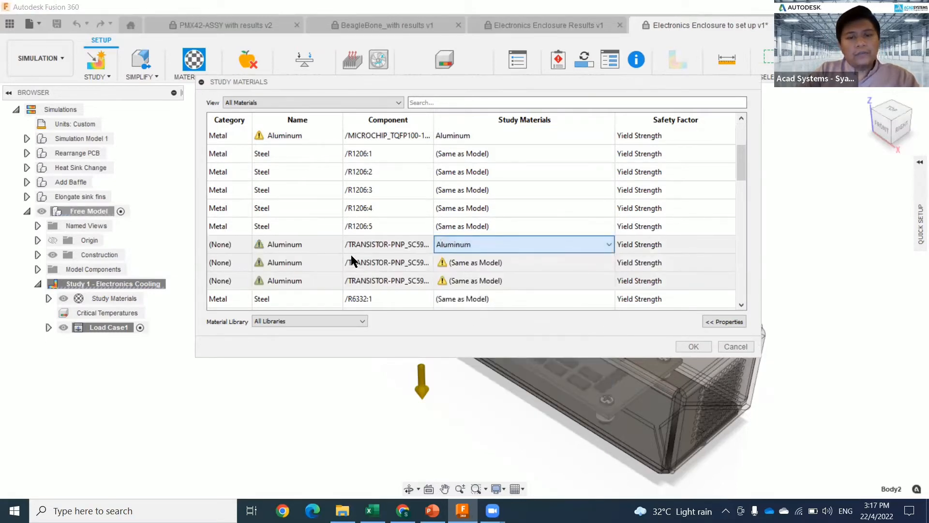
scroll(381, 288, down, 3)
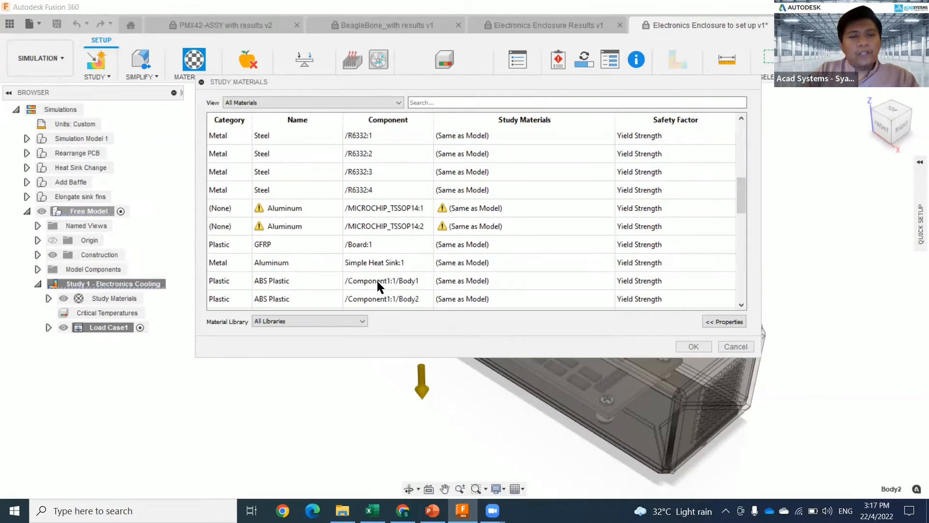
Select both MICROCHIP_TSSOP14 components together and set their study material to Aluminum
click(312, 209)
shift+click(311, 227)
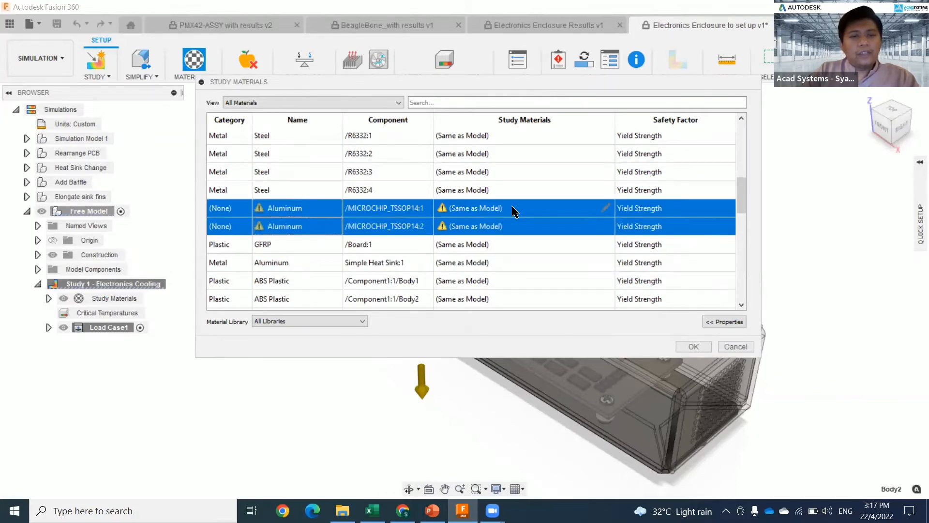
click(512, 211)
click(512, 213)
click(485, 317)
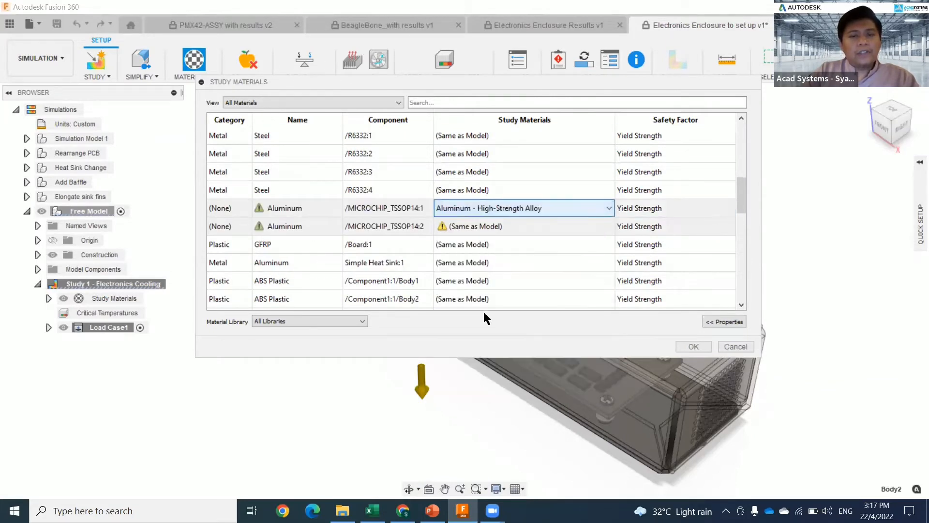
click(490, 208)
click(484, 313)
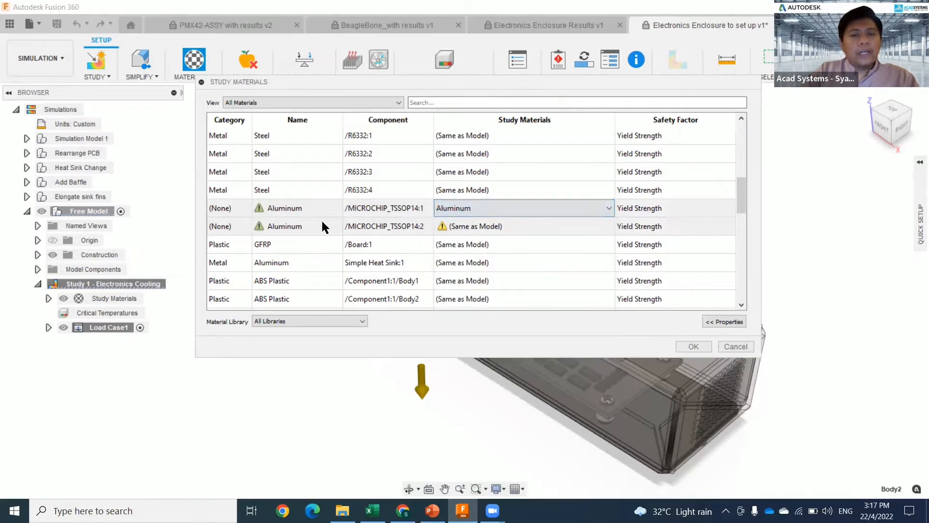
Review the complete study materials list and accept the material assignments
scroll(326, 277, down, 8)
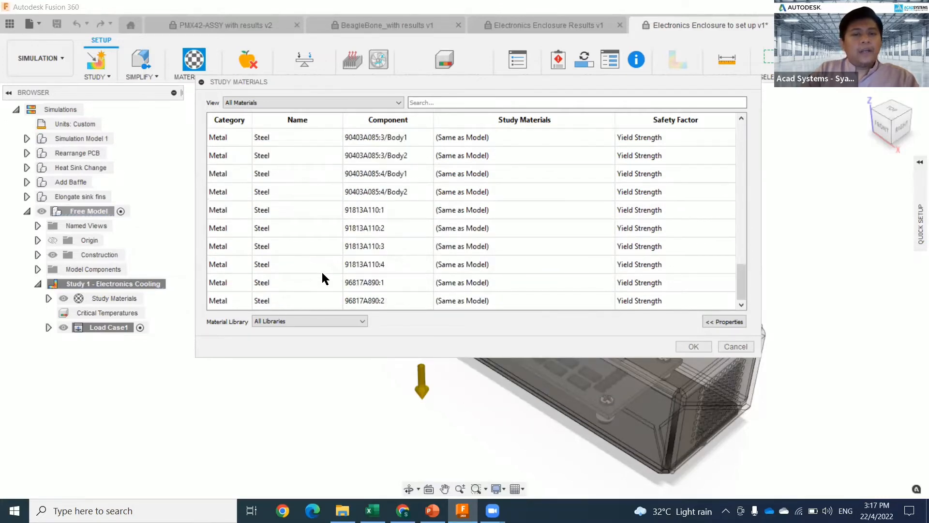
scroll(324, 279, up, 8)
scroll(328, 290, up, 4)
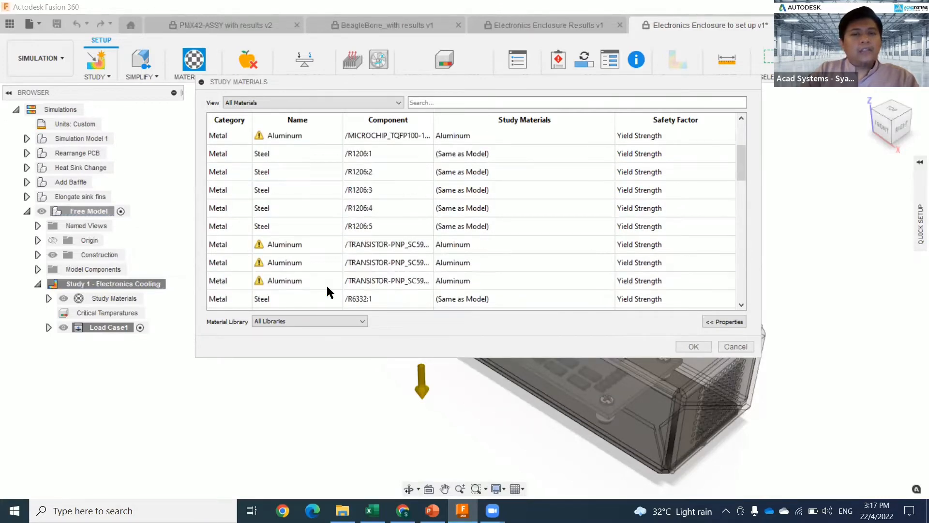
scroll(327, 290, down, 2)
scroll(328, 291, up, 2)
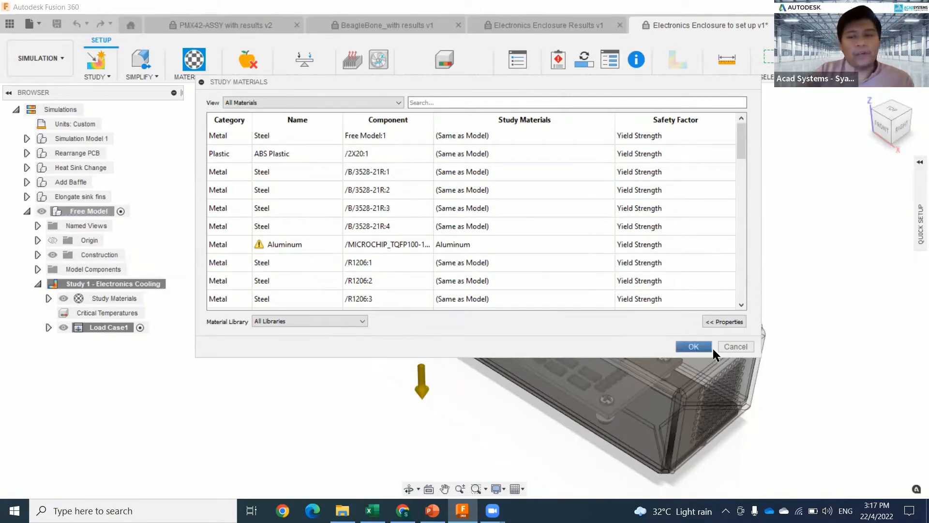
click(693, 347)
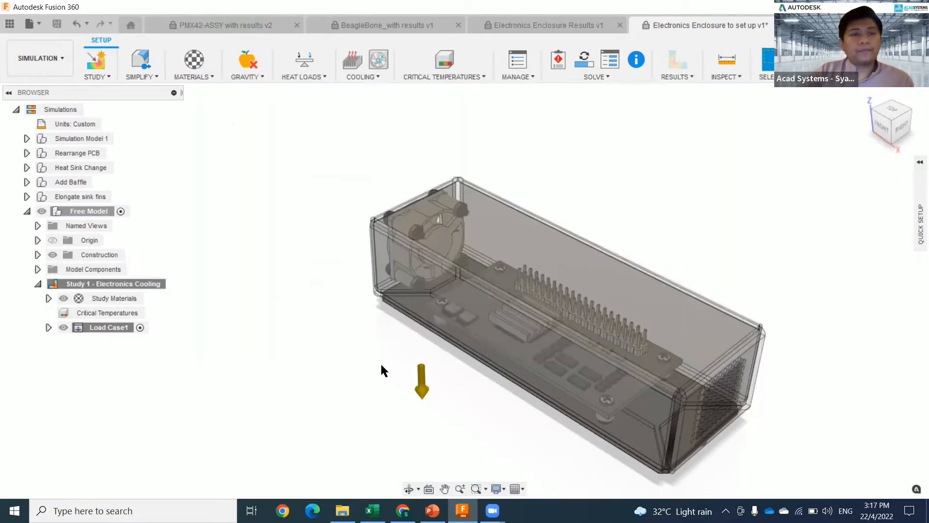
Toggle gravity off and back on for Load Case1, expanding its loads to check the Gravity entry
click(262, 78)
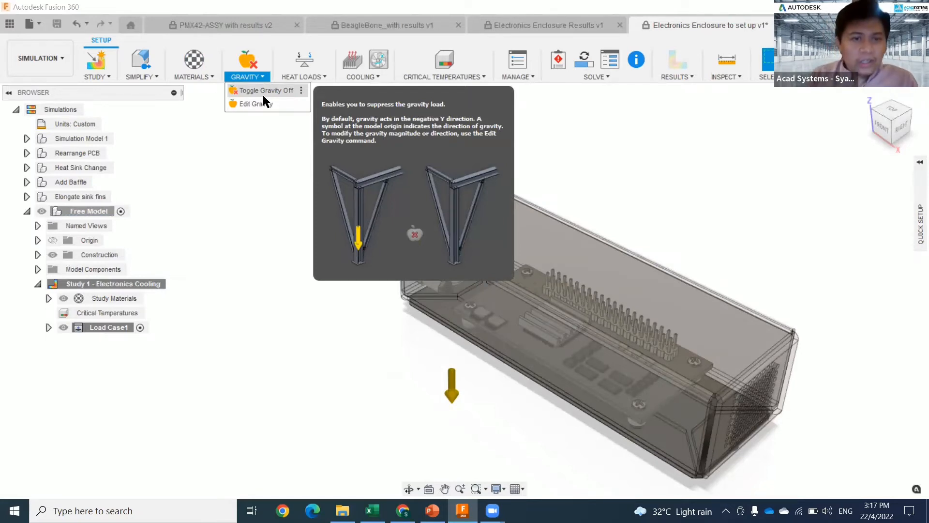
click(268, 92)
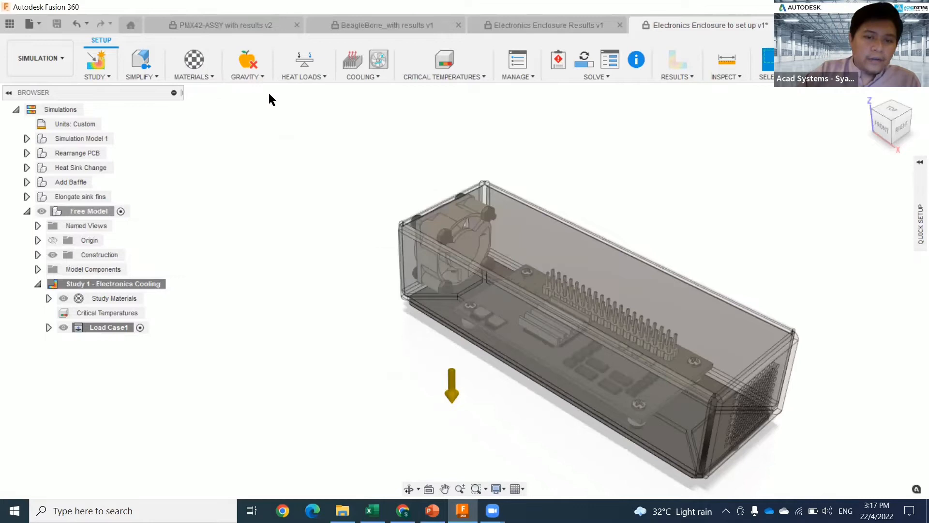
click(247, 62)
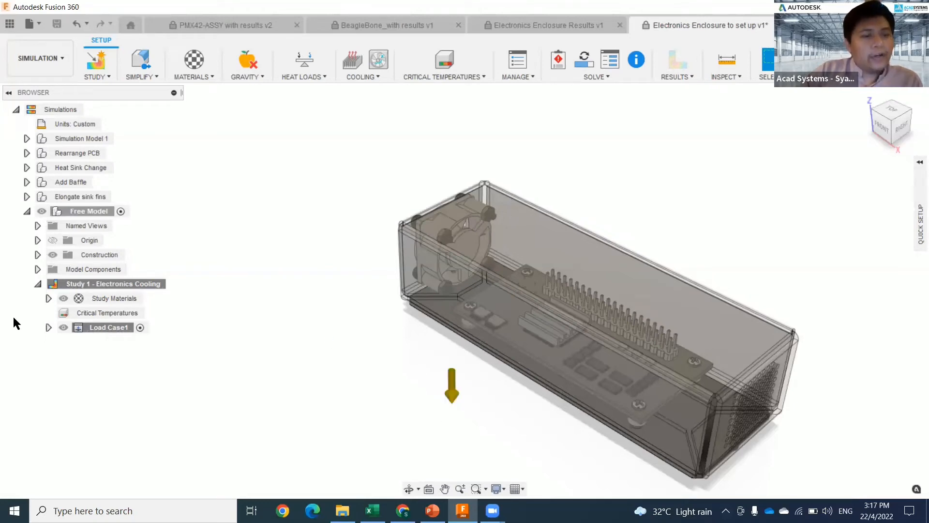
click(48, 327)
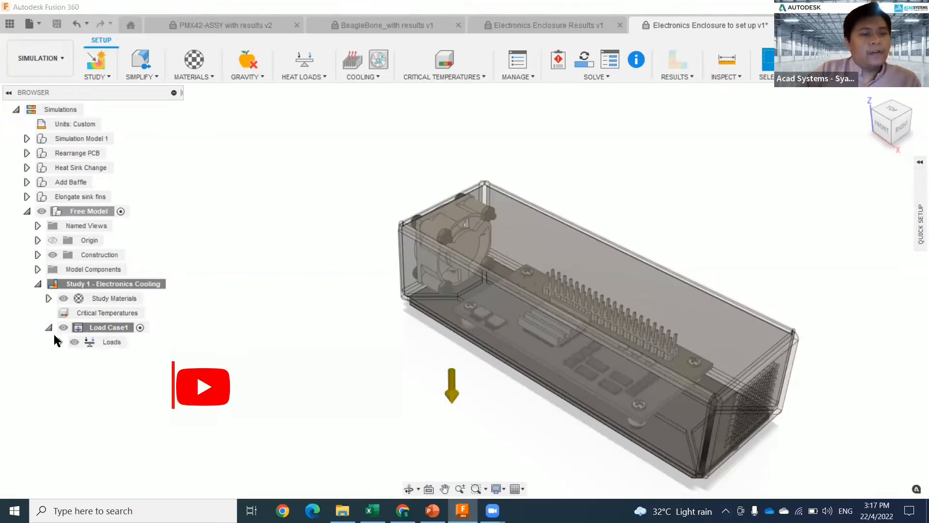
click(59, 341)
click(60, 343)
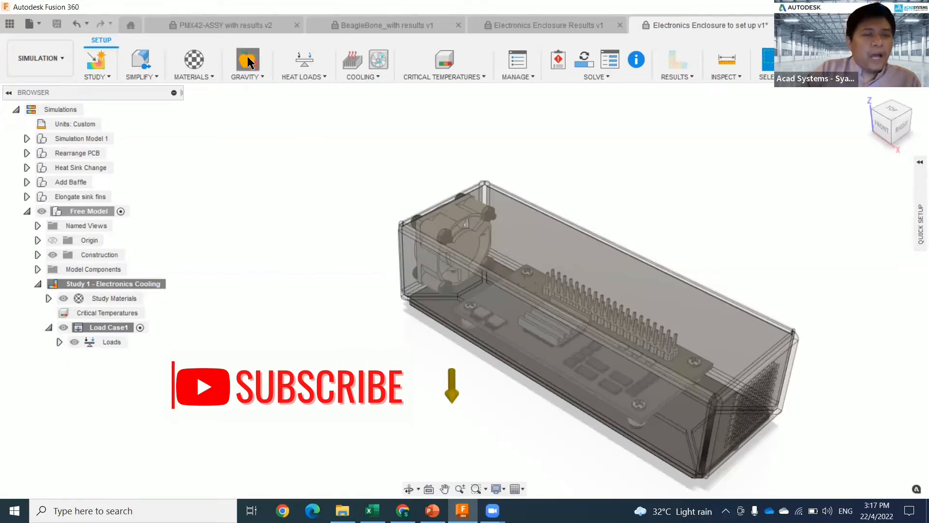
click(60, 342)
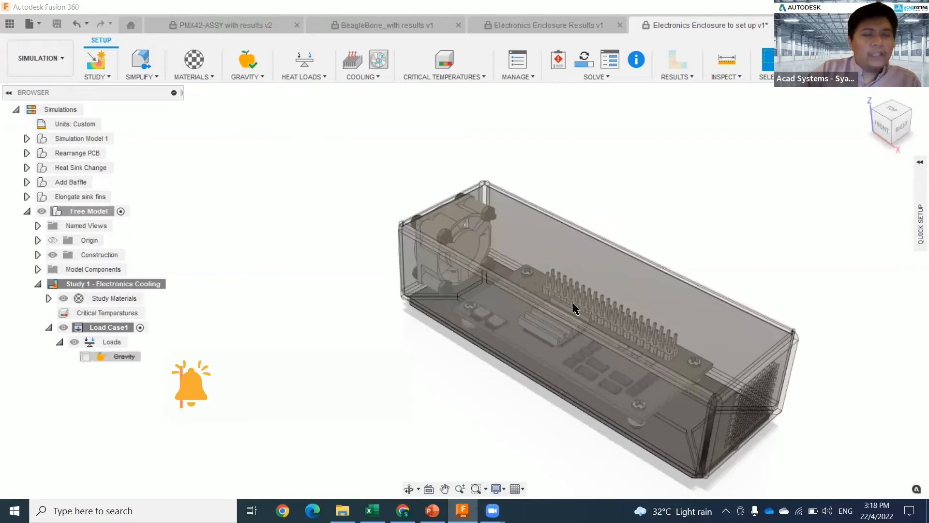
middle_drag(437, 395, 413, 381)
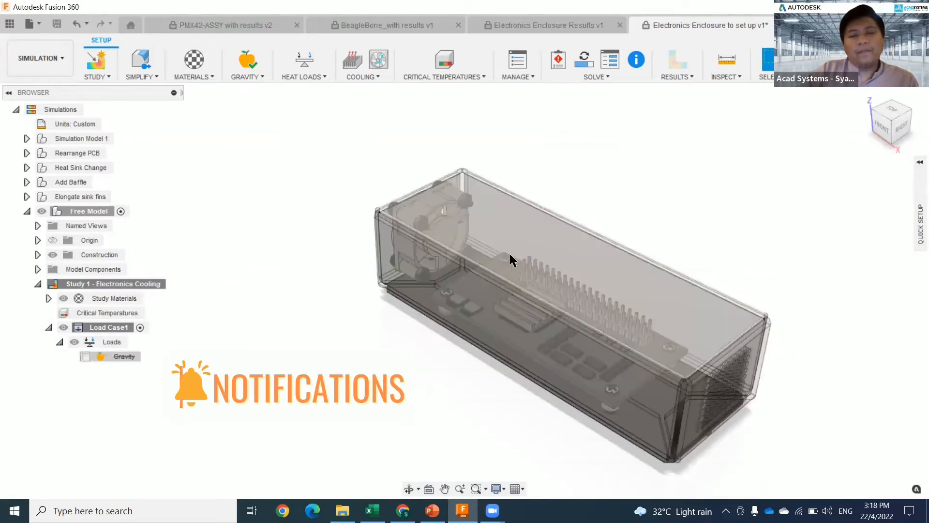
click(247, 61)
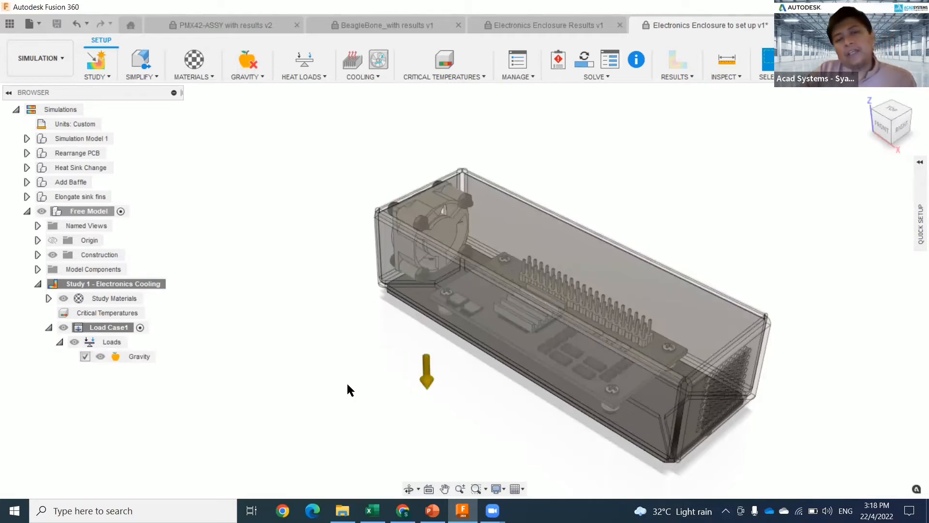
Open the gravity load for editing, check its direction and magnitude, and accept the existing settings
click(263, 78)
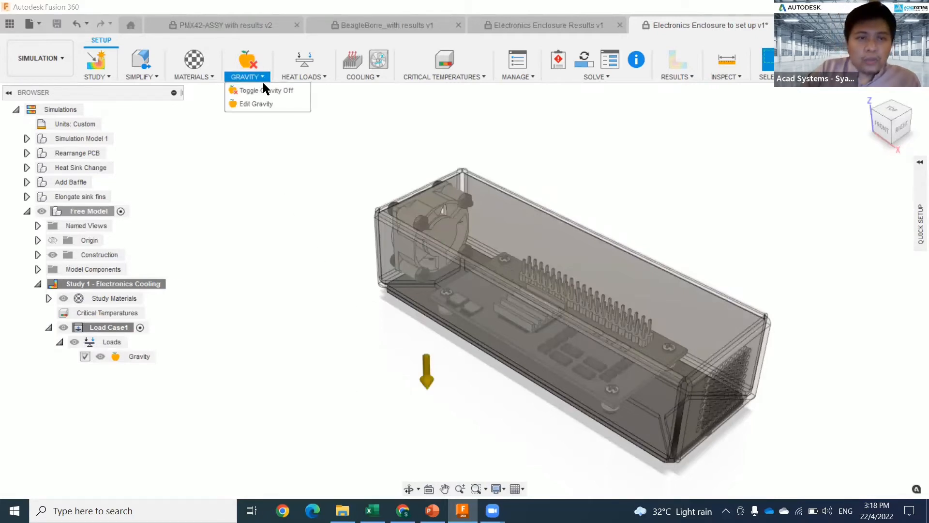
click(262, 104)
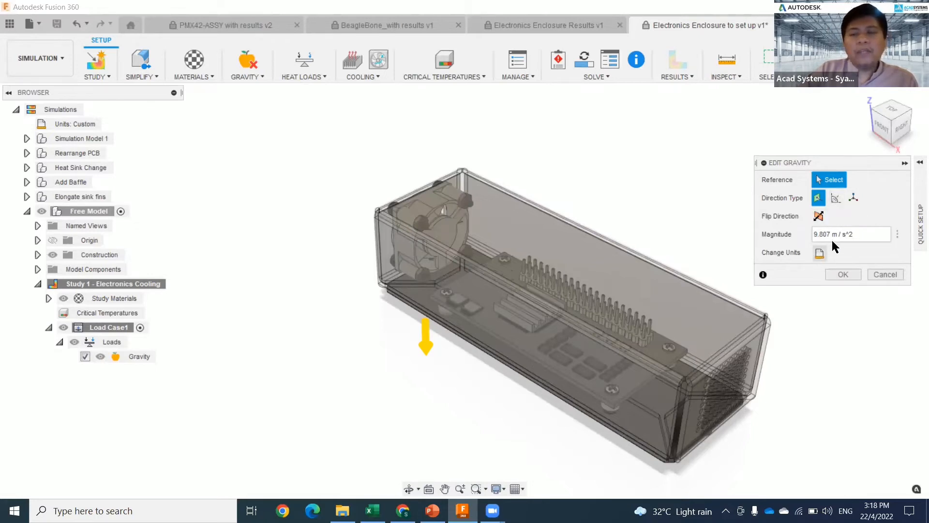
click(845, 275)
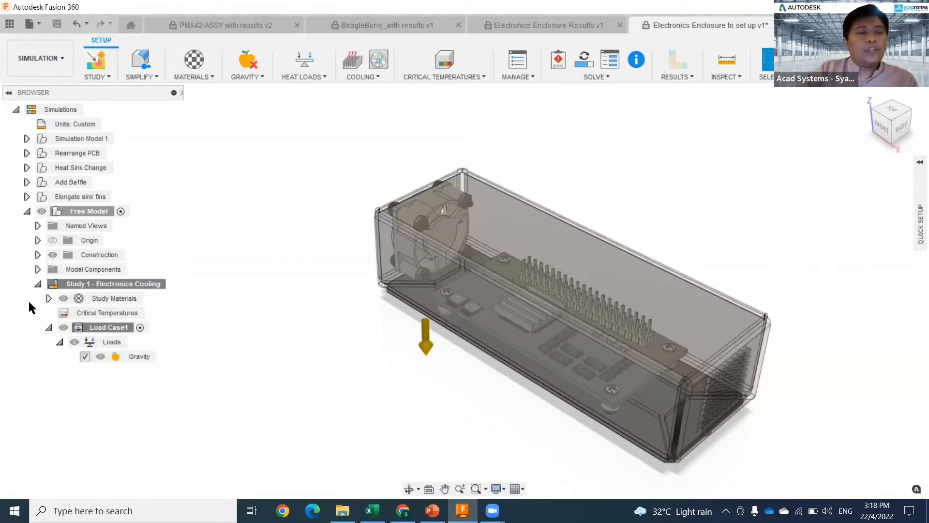
Collapse the study, expand Model Components and hide the enclosure body Body4 to expose the board and fan
click(38, 284)
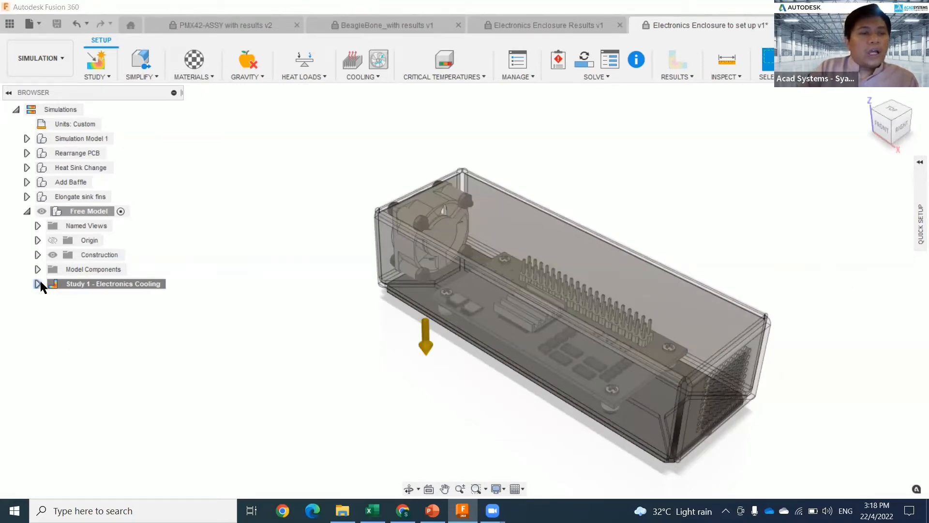
click(37, 270)
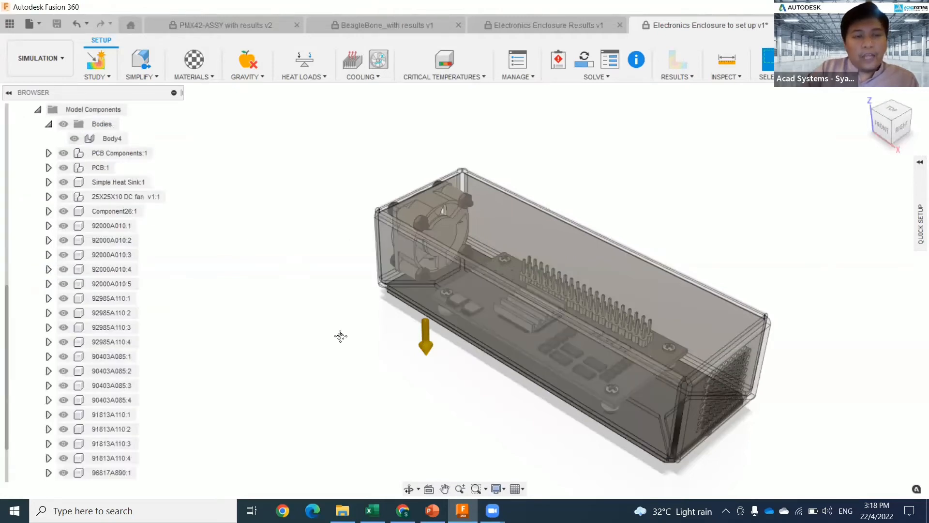
middle_drag(340, 336, 320, 330)
click(79, 141)
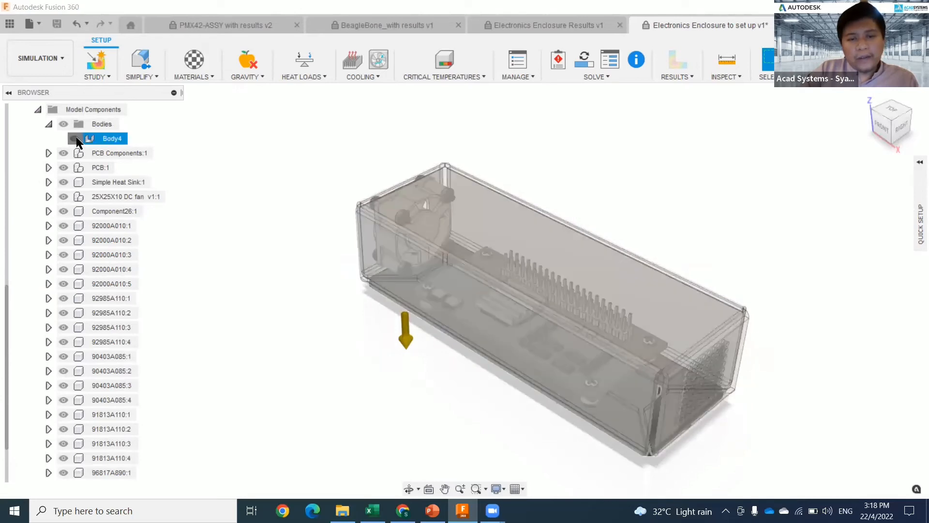
click(74, 139)
scroll(615, 280, down, 1)
scroll(653, 290, up, 2)
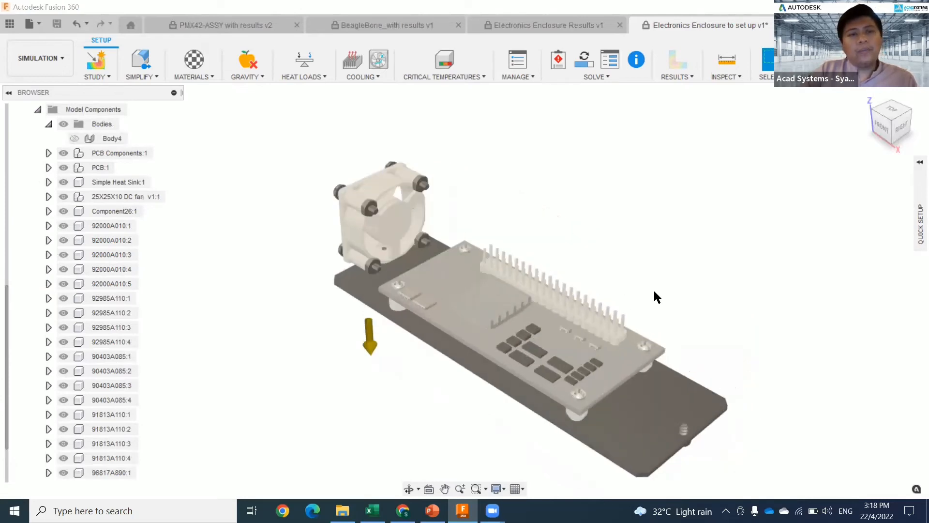
scroll(655, 292, up, 3)
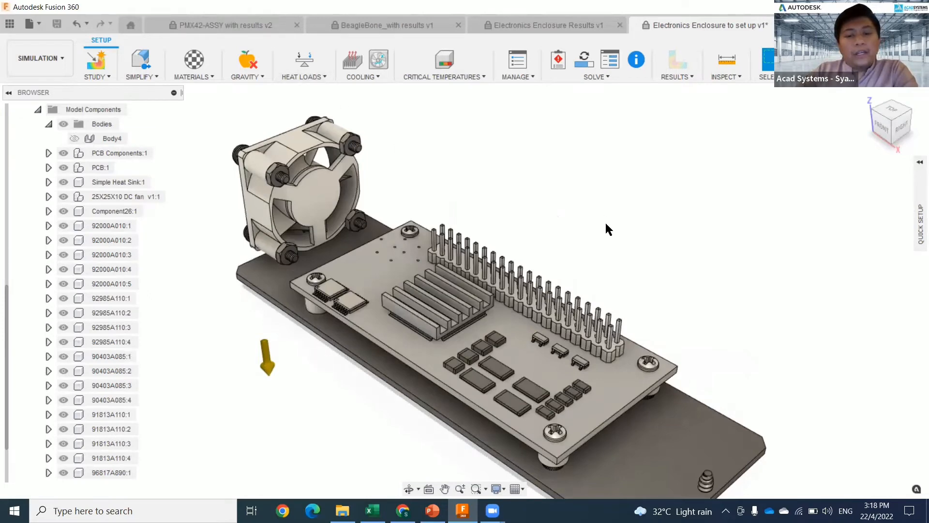
middle_drag(608, 228, 627, 196)
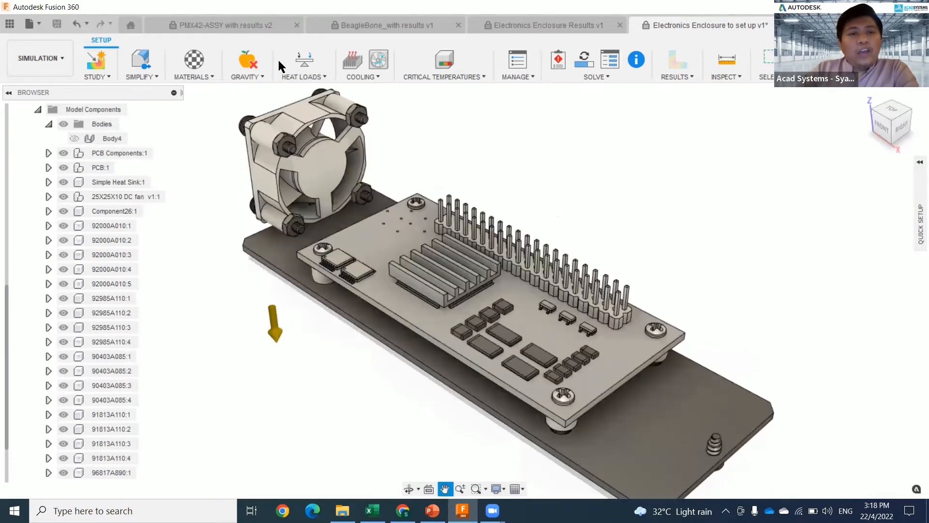
Start an Internal Heat load and select the screw at the base plate's free end plus the four fan mounting screws
click(315, 78)
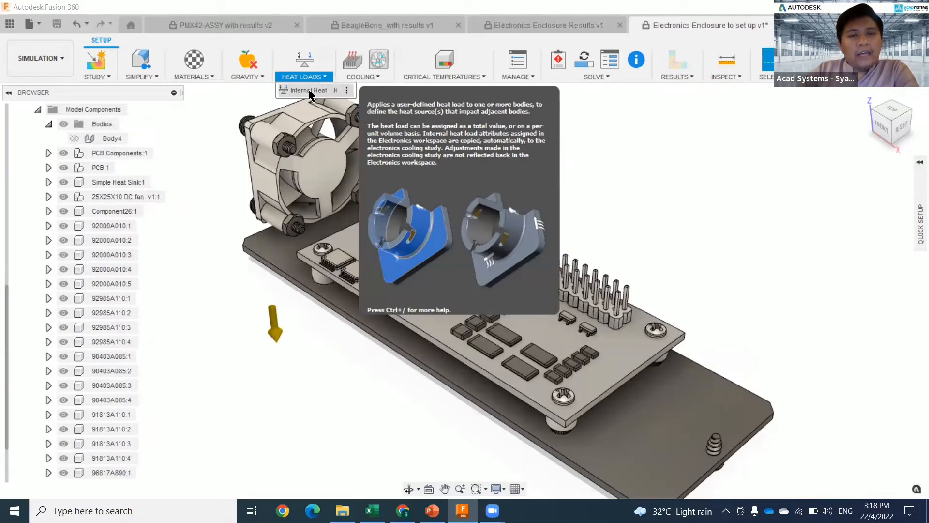
click(309, 90)
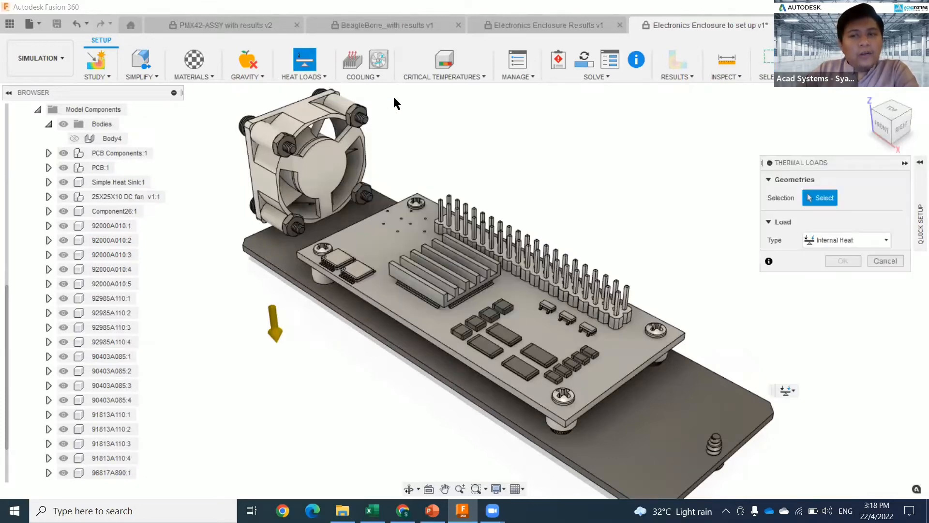
middle_drag(744, 295, 719, 248)
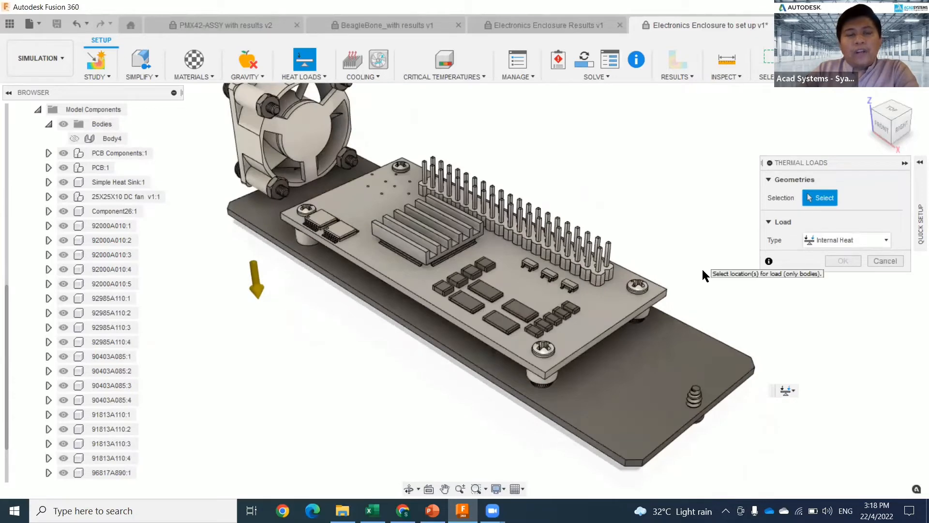
click(698, 391)
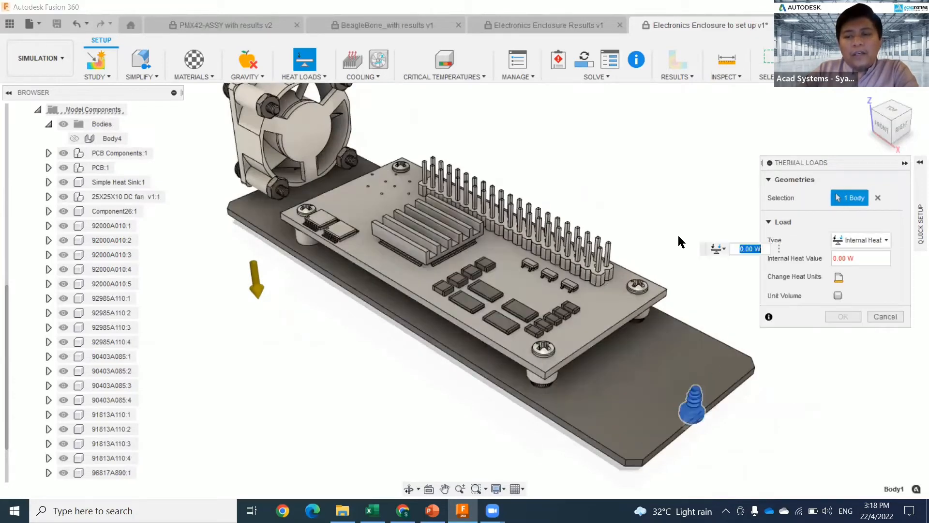
middle_drag(678, 234, 700, 270)
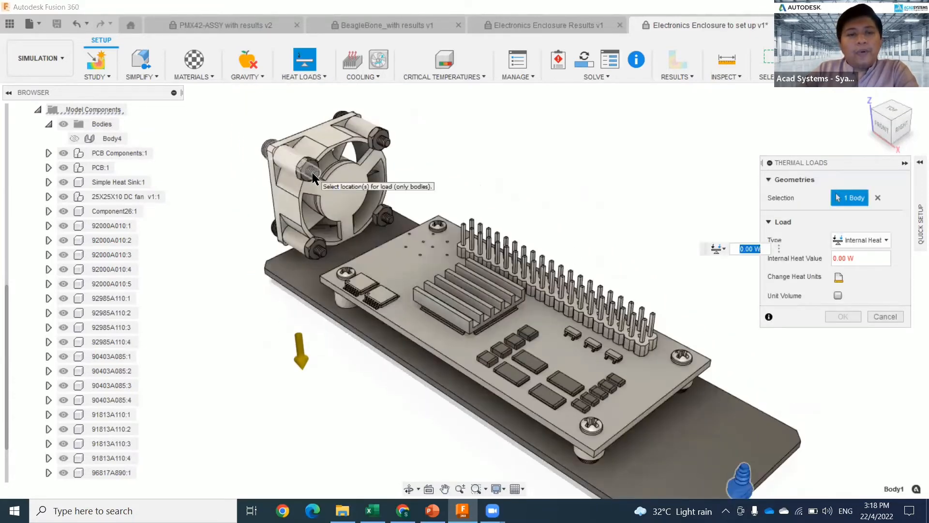
click(383, 148)
click(381, 144)
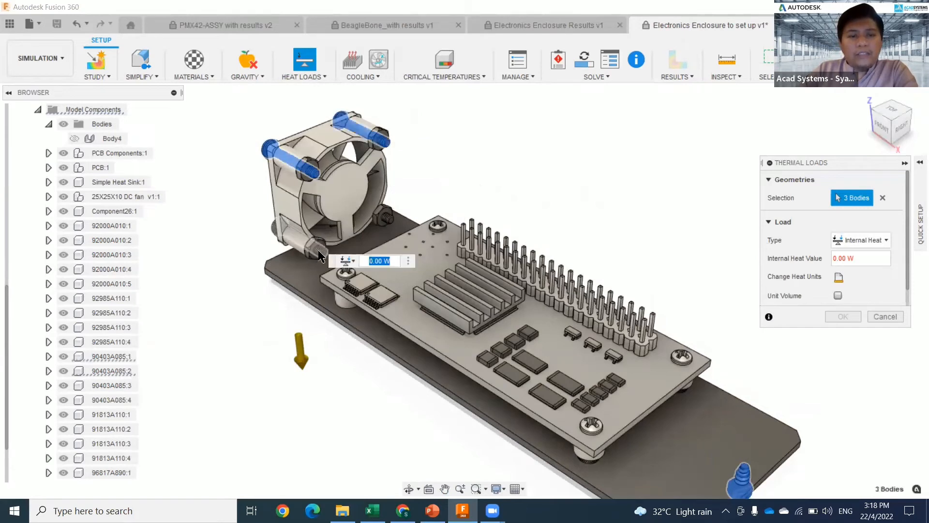
click(319, 250)
click(388, 222)
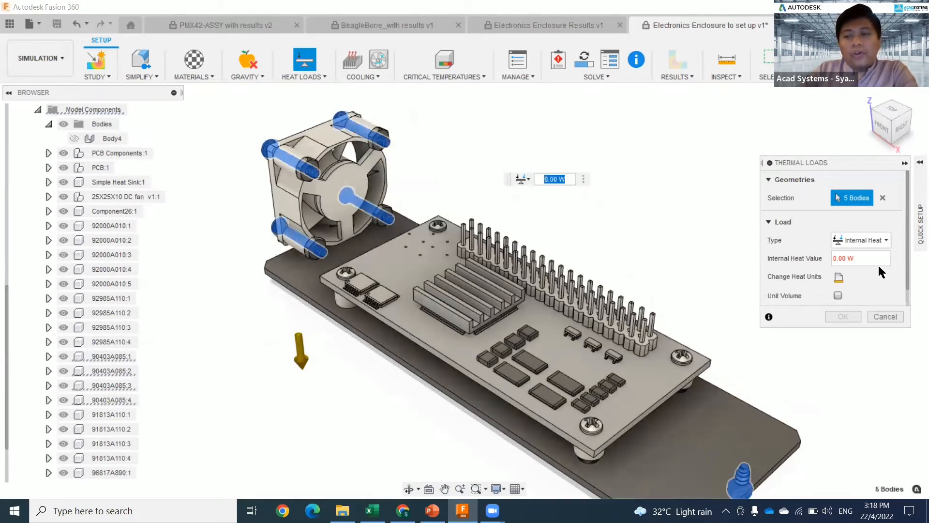
Set the internal heat value for the selected screws to 0.01 with W as the heat unit
click(851, 258)
text(0)
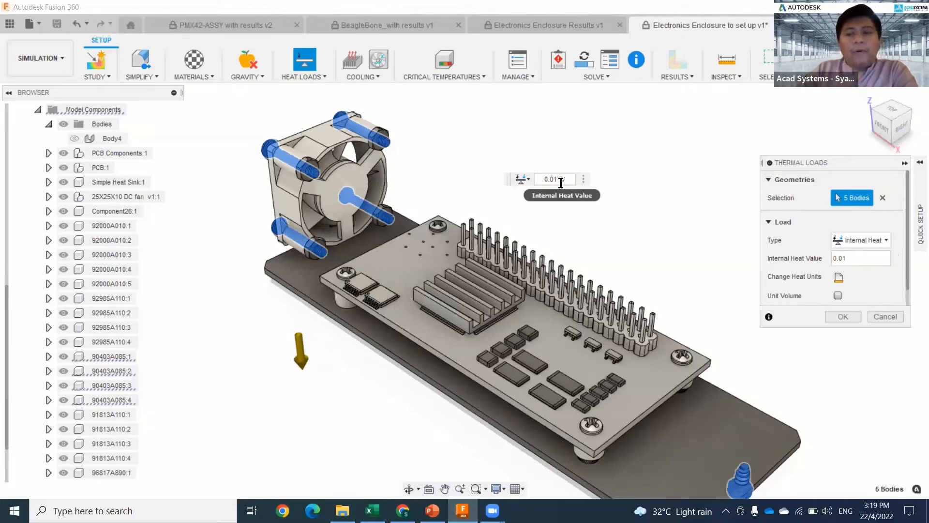
click(839, 277)
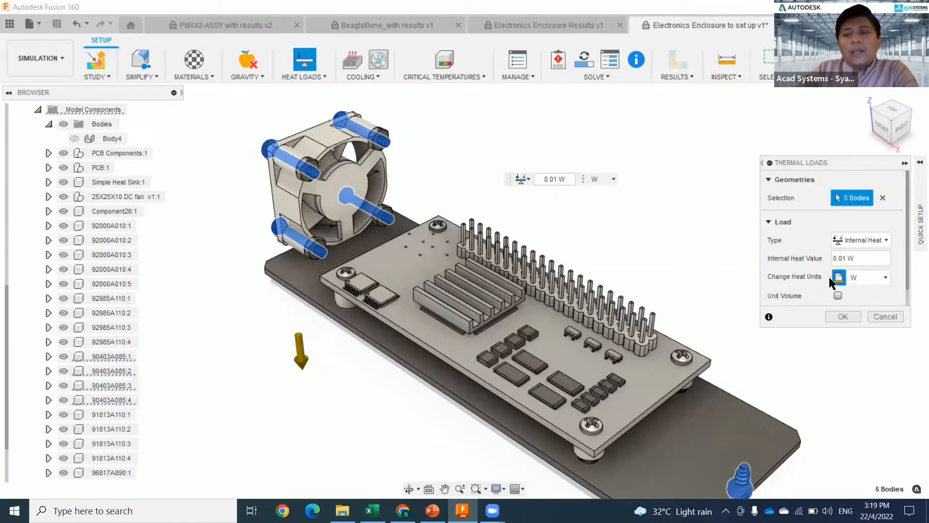
click(884, 281)
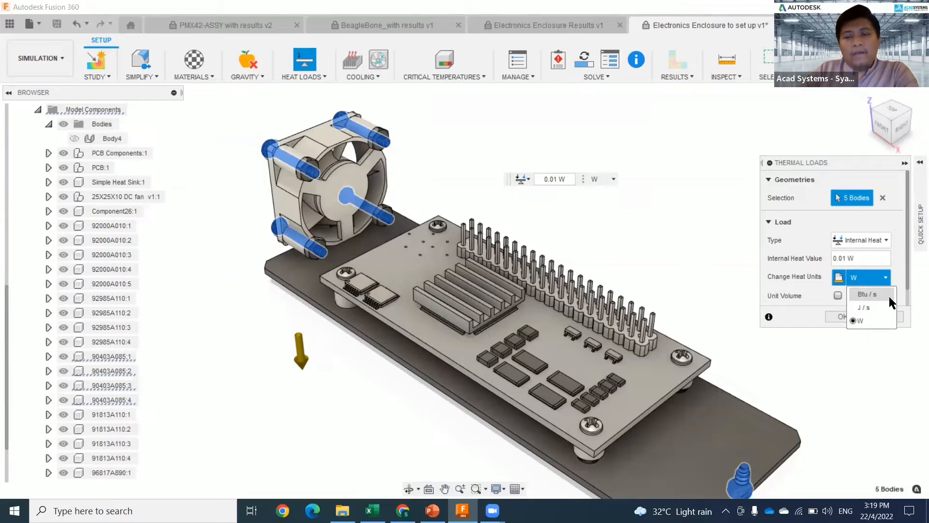
click(873, 318)
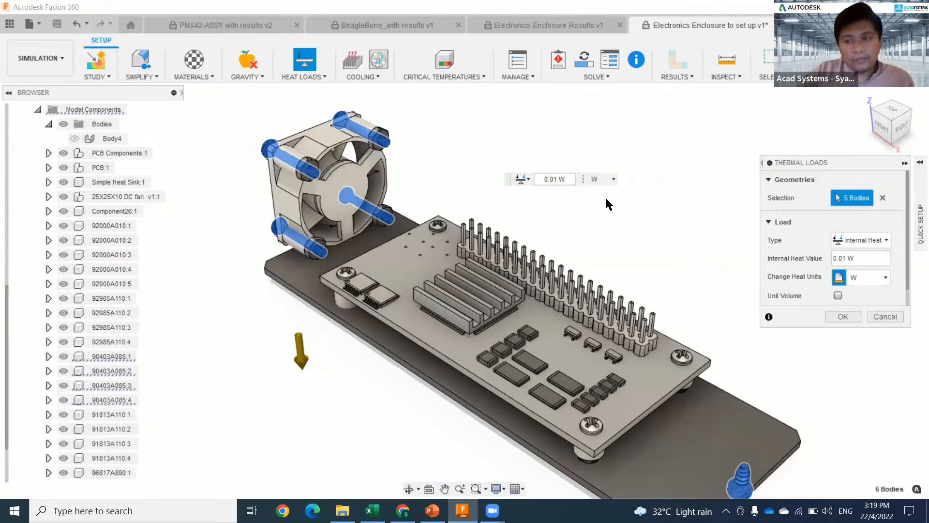
Apply the internal heat load to the five selected screws
click(843, 318)
middle_drag(696, 258, 725, 270)
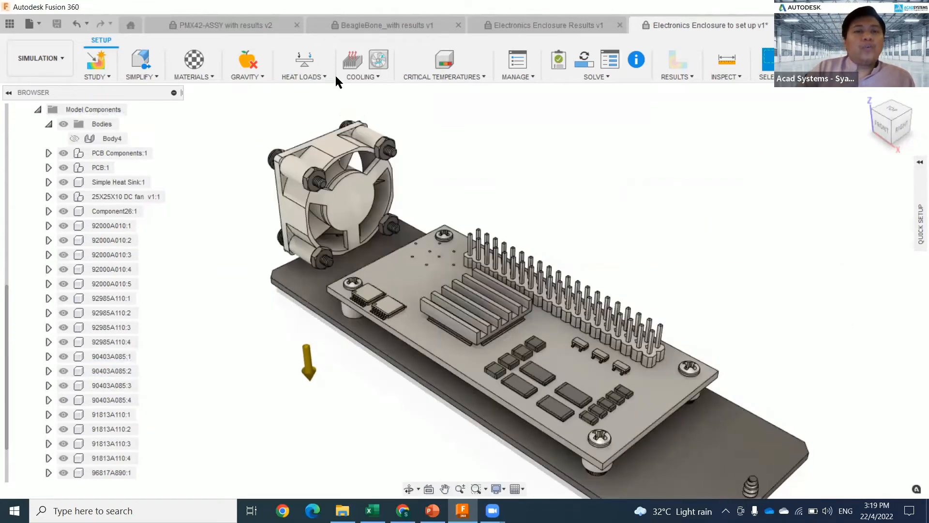
Start a Heat Sink heat transfer and select the two chips at the board's fan end plus the finned heat sink
click(376, 76)
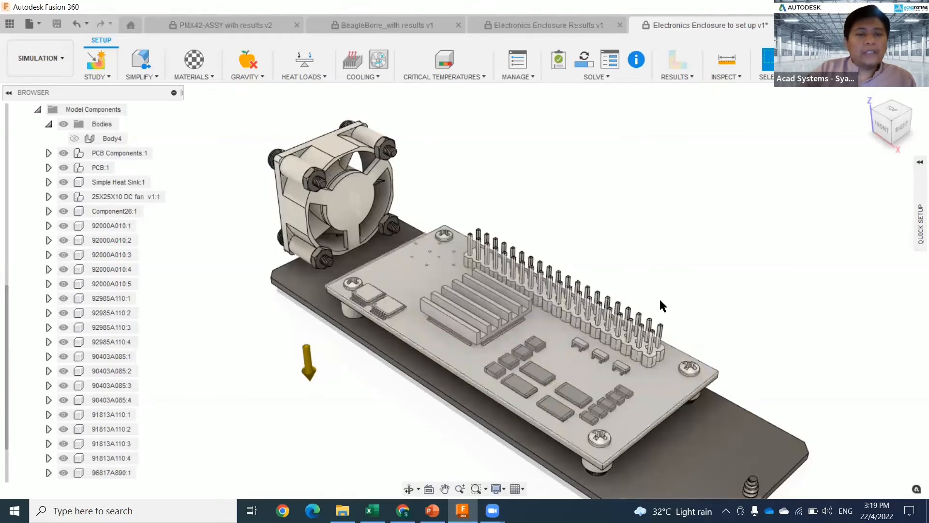
middle_drag(589, 226, 583, 185)
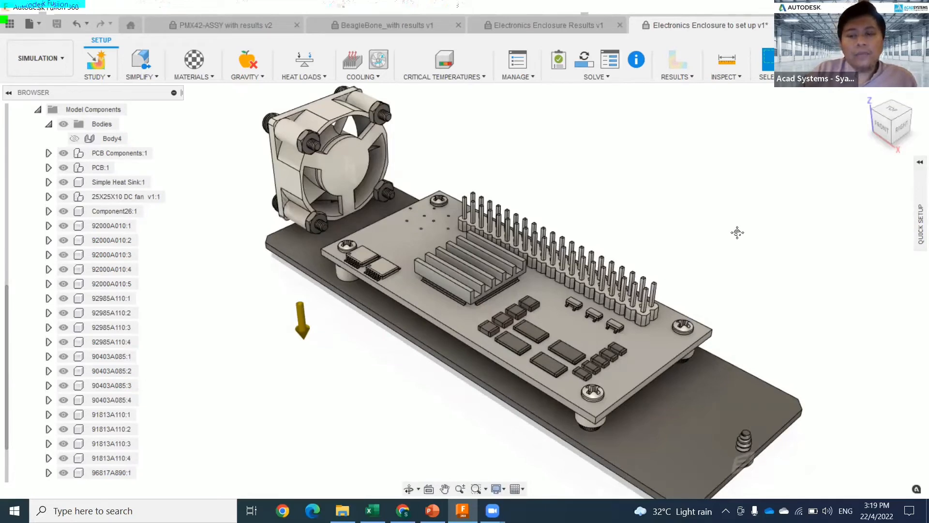
middle_drag(737, 228, 721, 247)
scroll(699, 223, up, 3)
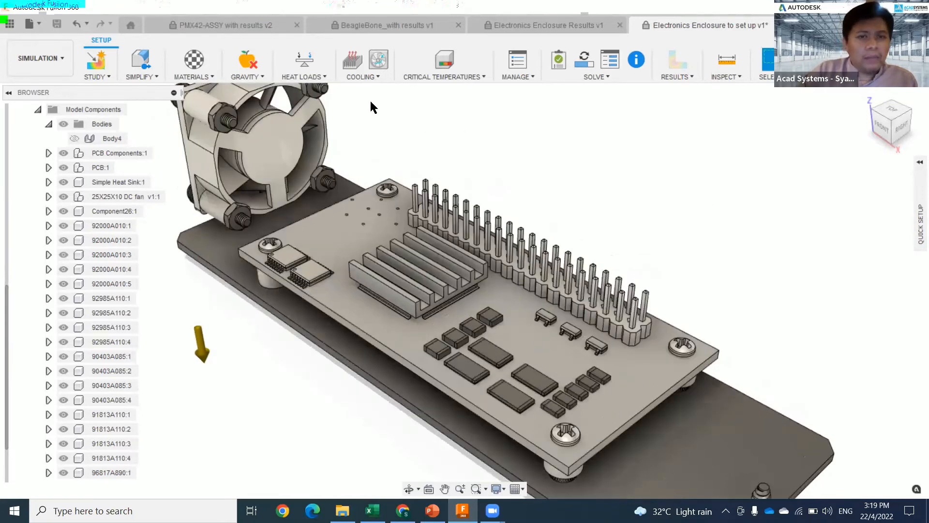
click(353, 62)
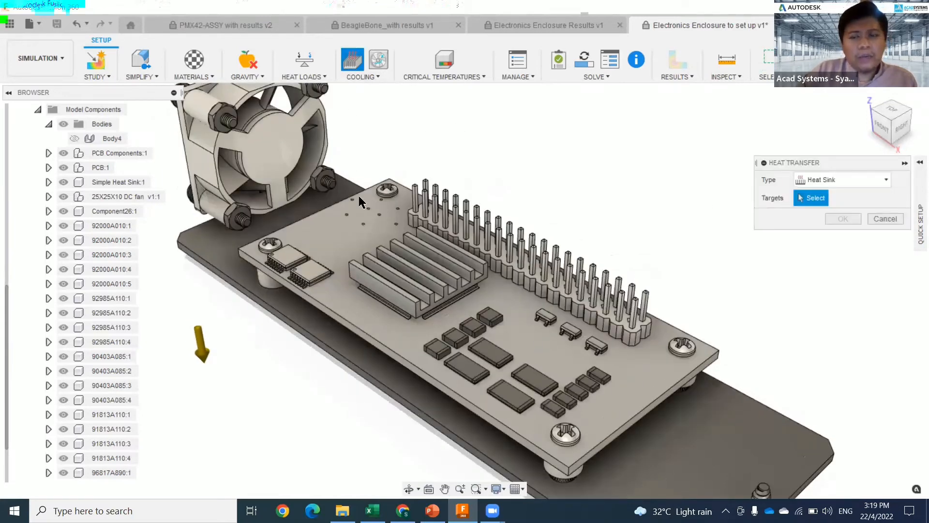
click(293, 260)
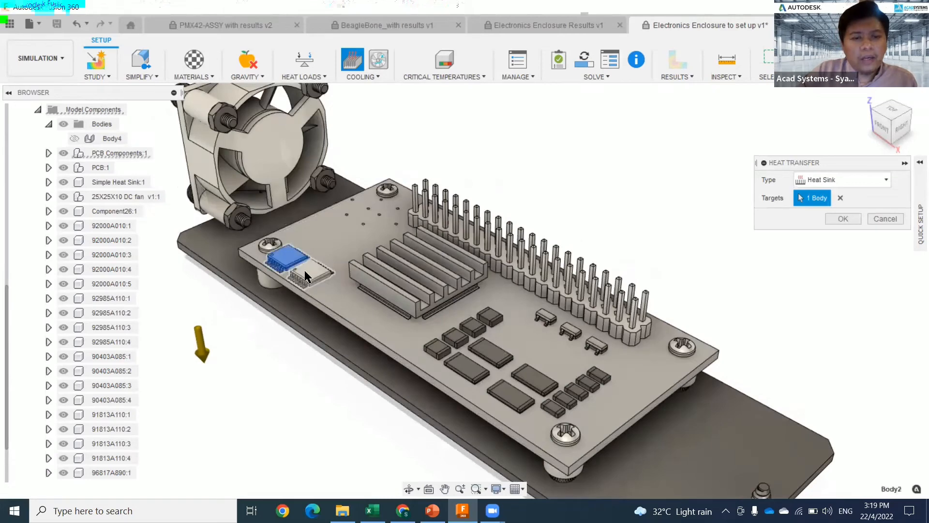
click(305, 271)
click(411, 276)
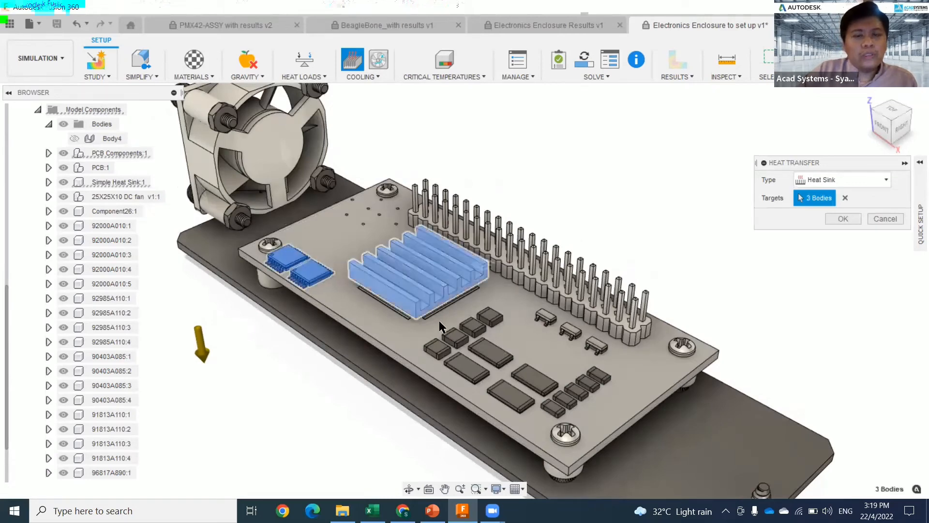
Add the four small chips beside the heat sink and the four large rectangular chips as heat sink targets
click(437, 348)
click(455, 337)
click(474, 329)
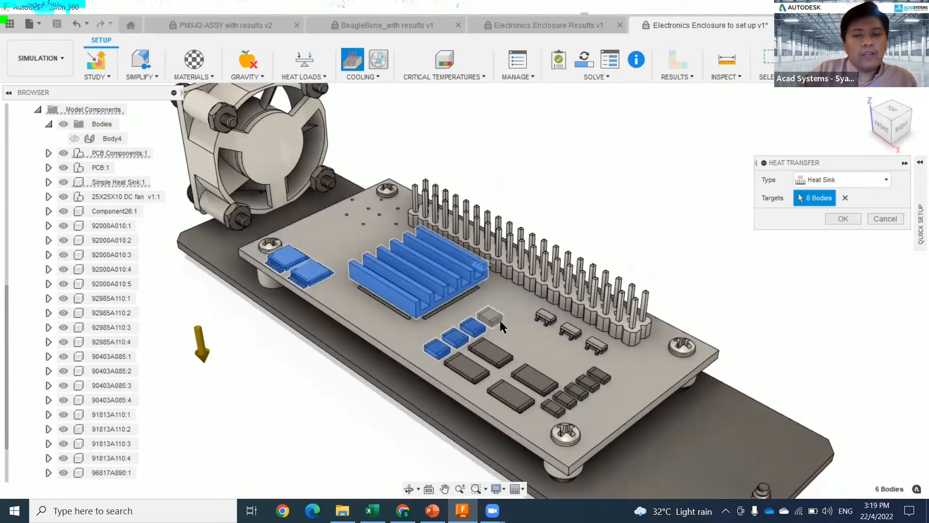
click(501, 320)
click(489, 348)
click(472, 372)
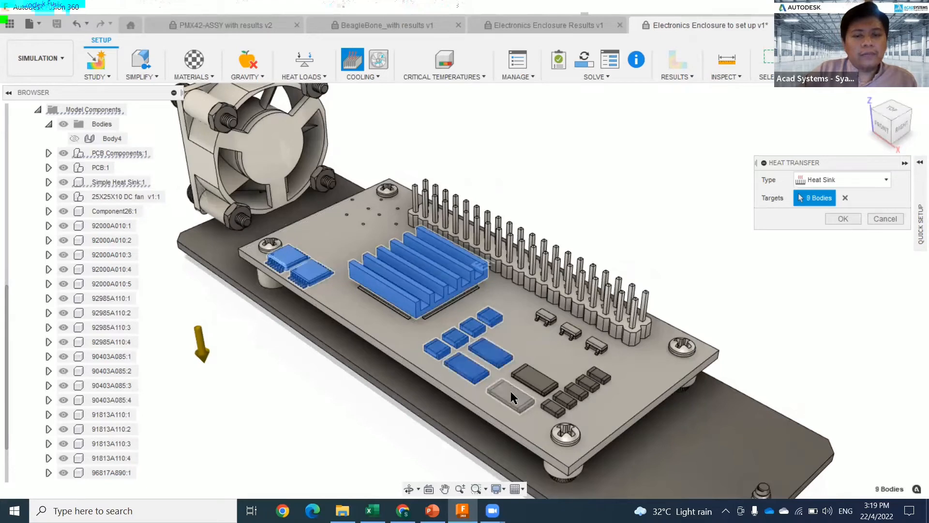
click(510, 391)
click(540, 379)
Add the row of five small chips, the three legged components and the pin header as targets, and apply the heat sink definition
click(561, 405)
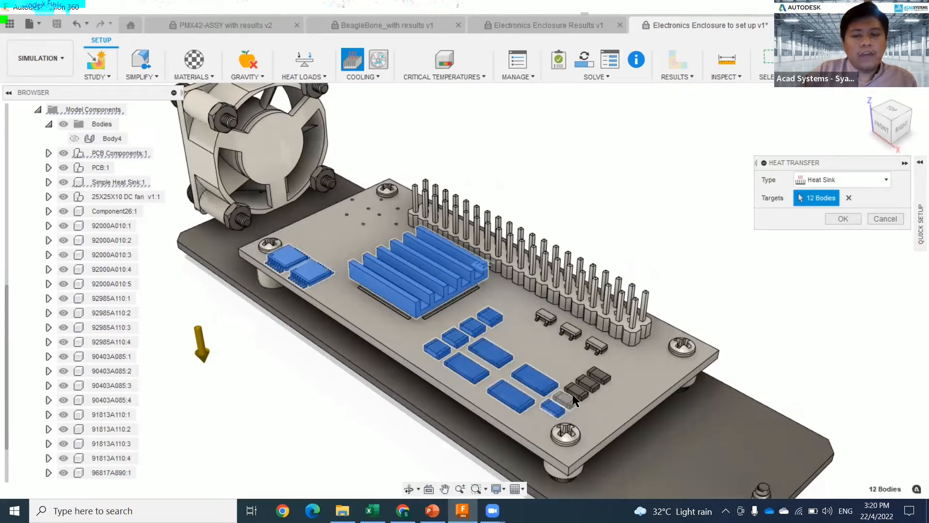
click(567, 397)
click(579, 388)
click(588, 383)
click(603, 376)
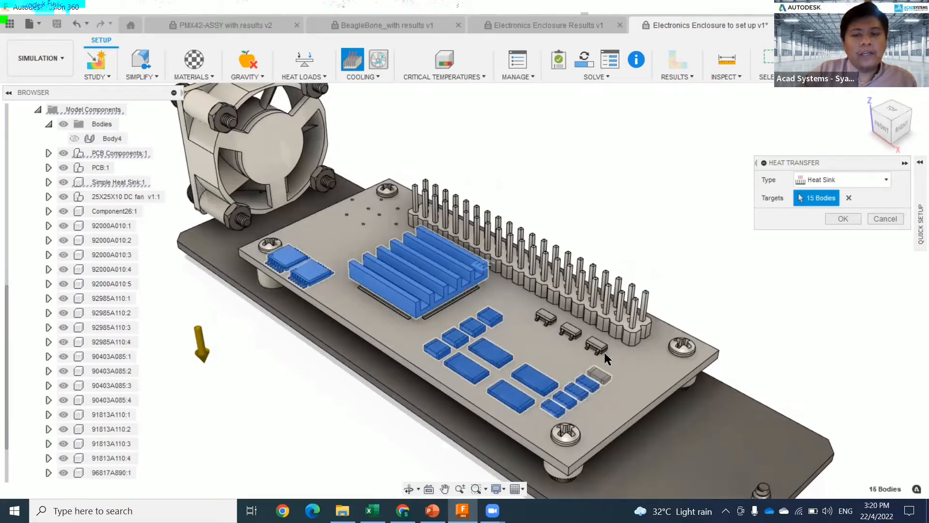
click(597, 345)
click(570, 332)
click(543, 320)
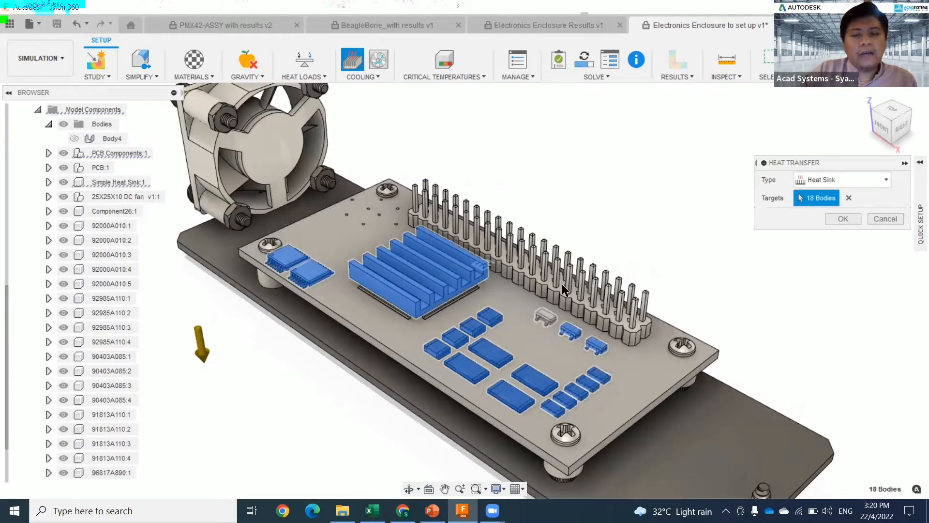
click(562, 284)
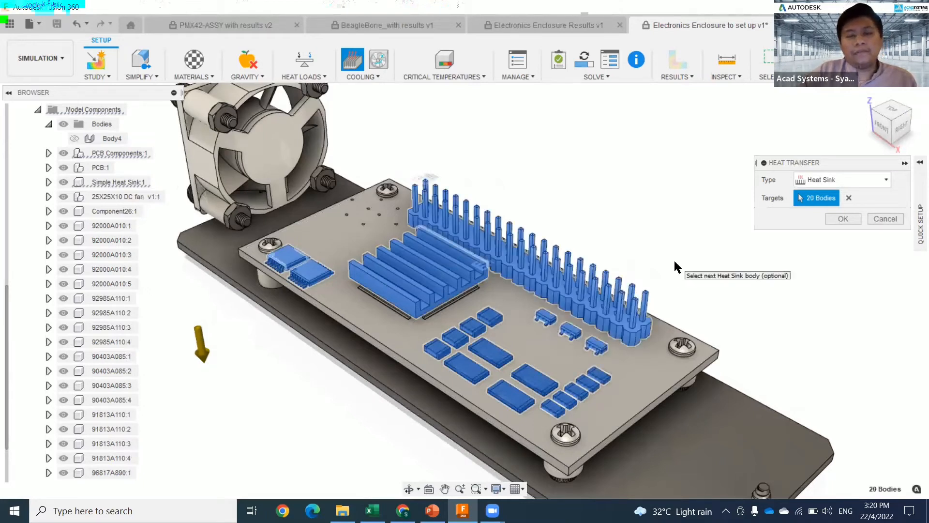
click(844, 219)
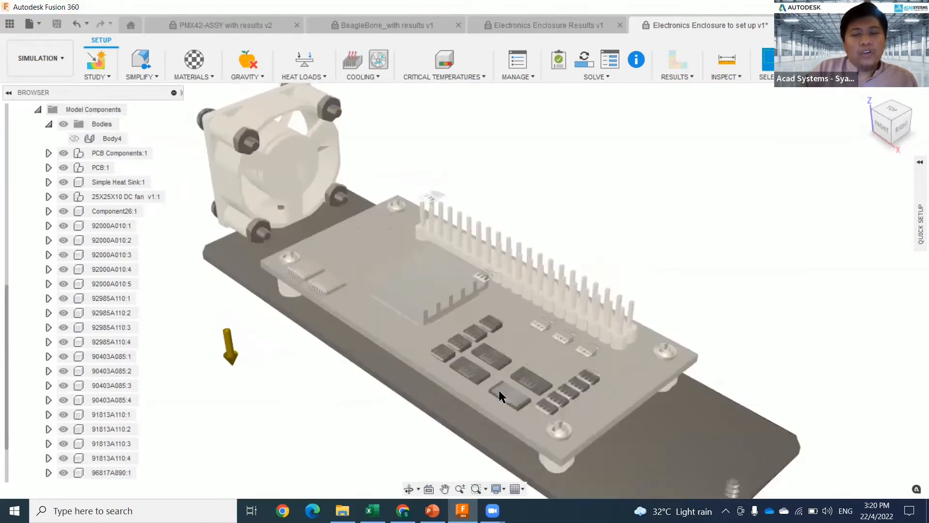
Examine the heat sink markers placed on the board components
scroll(445, 373, up, 4)
scroll(407, 332, up, 2)
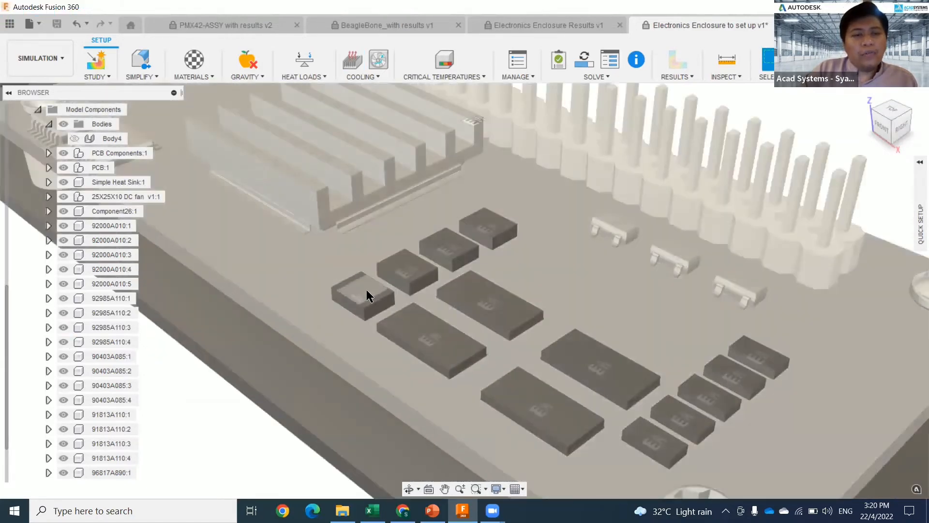
scroll(357, 272, up, 2)
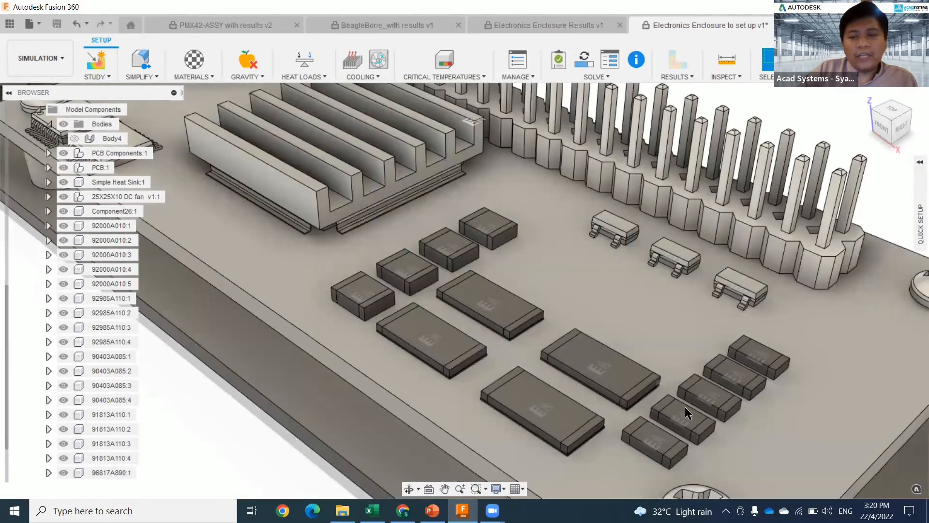
scroll(549, 357, down, 3)
scroll(548, 357, down, 3)
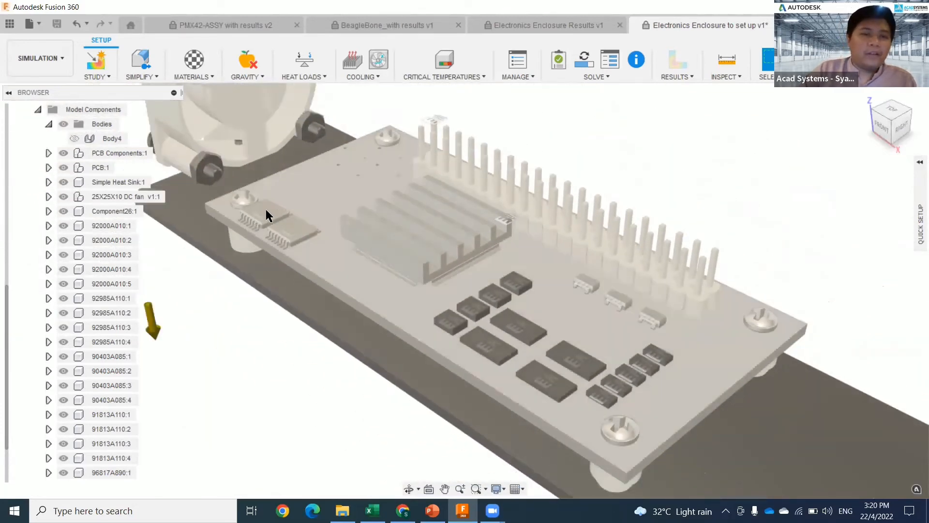
scroll(519, 319, up, 2)
middle_drag(518, 315, 546, 421)
click(365, 75)
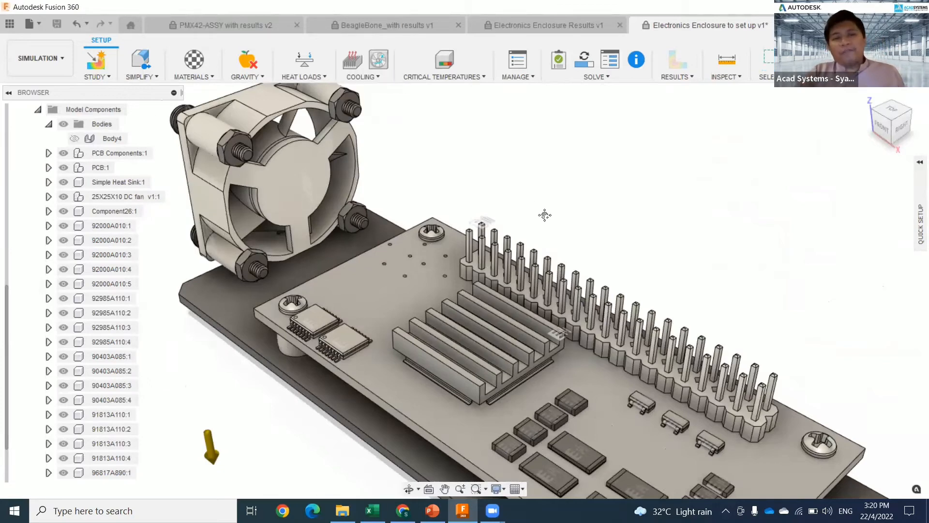
middle_drag(544, 214, 559, 268)
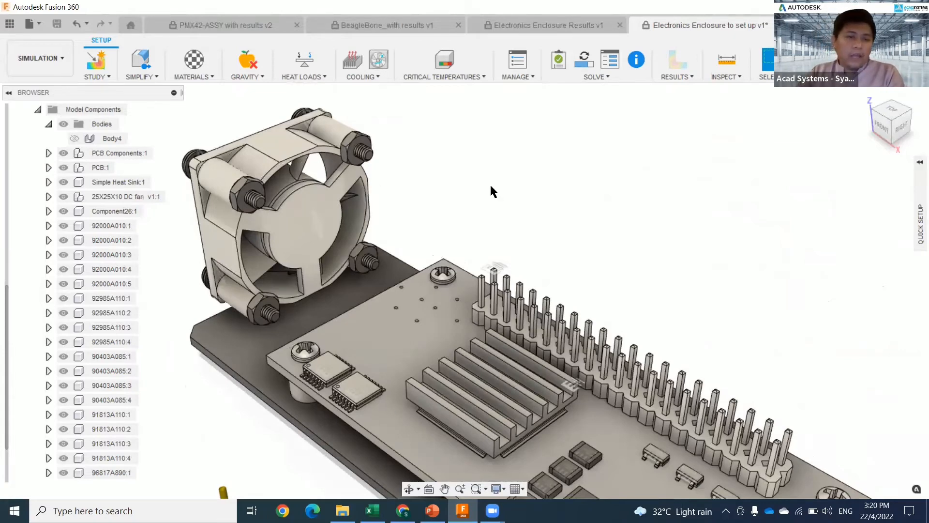
middle_drag(672, 247, 704, 175)
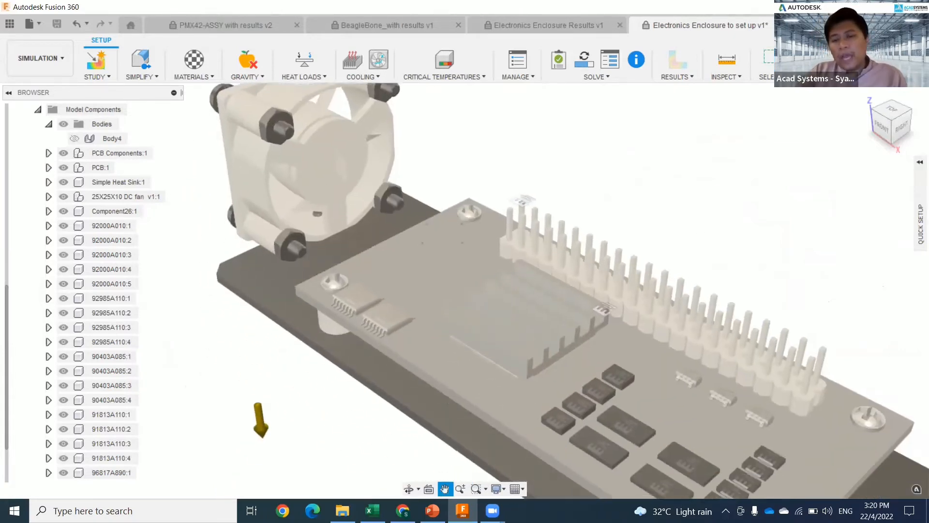
middle_drag(603, 199, 598, 153)
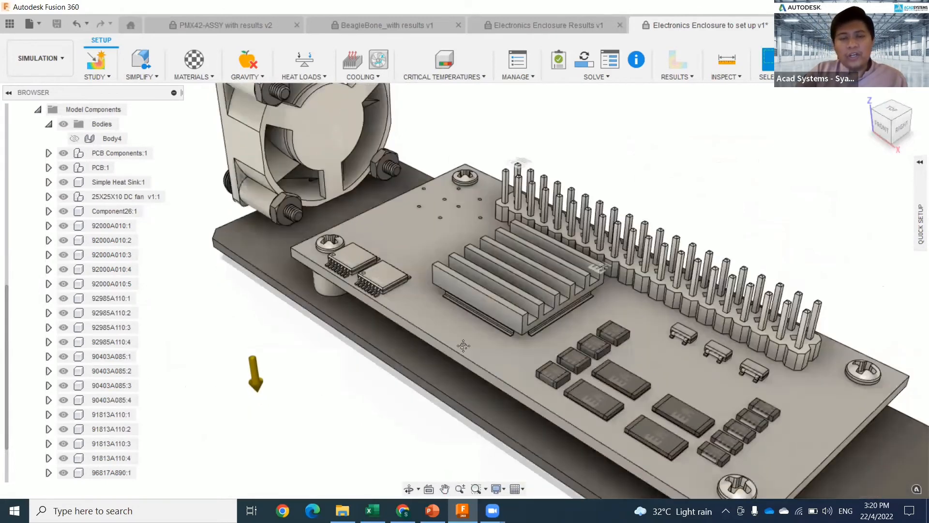
middle_drag(462, 363, 478, 440)
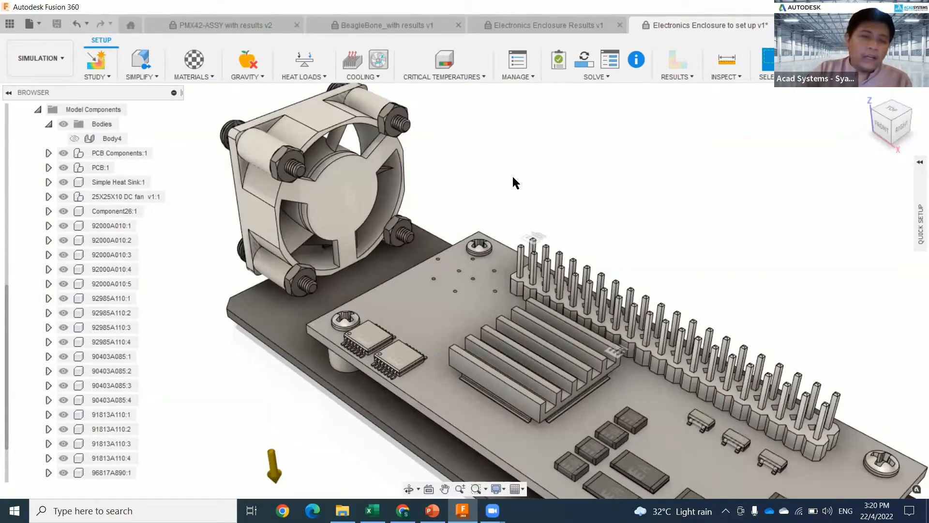
click(382, 65)
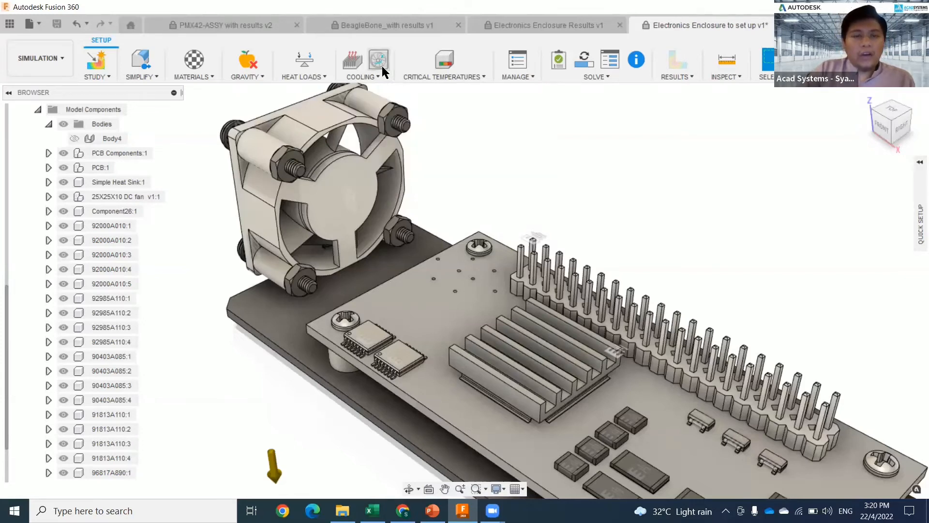
click(361, 118)
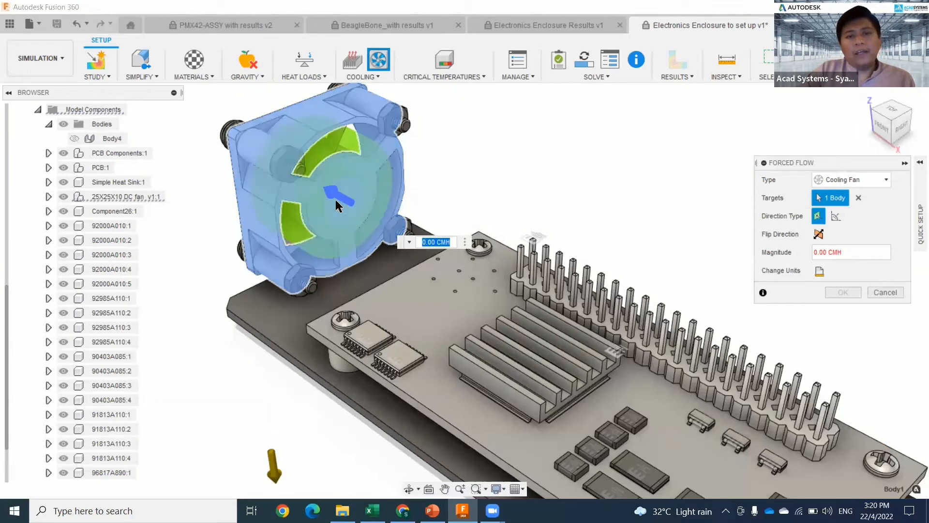
click(826, 232)
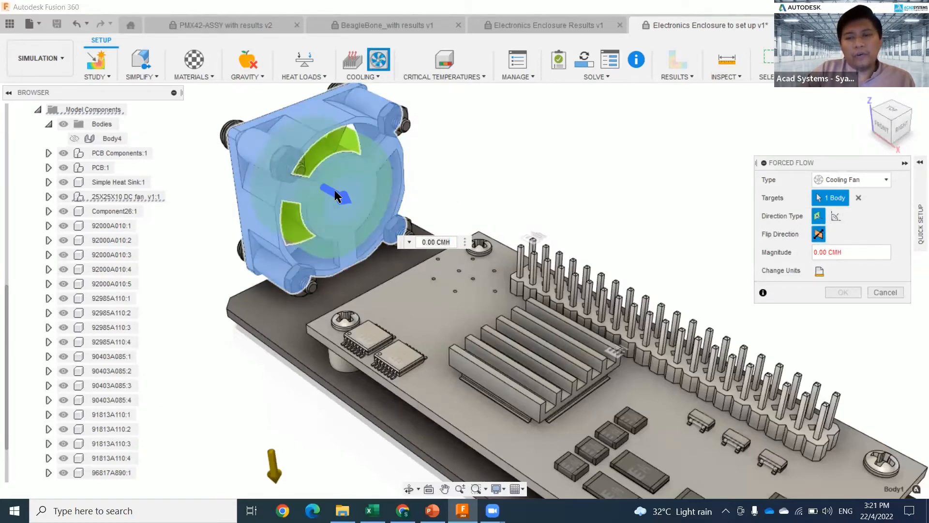
click(836, 217)
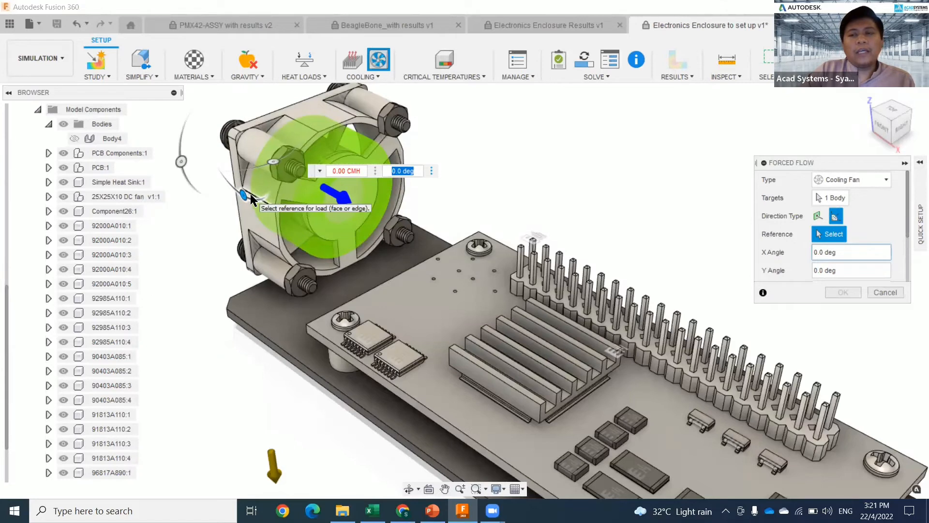
click(818, 216)
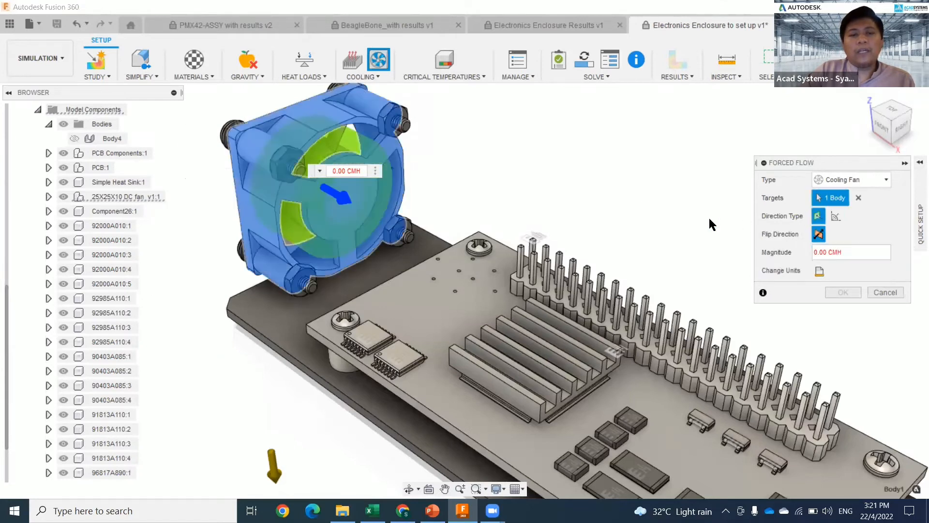
click(885, 292)
click(381, 68)
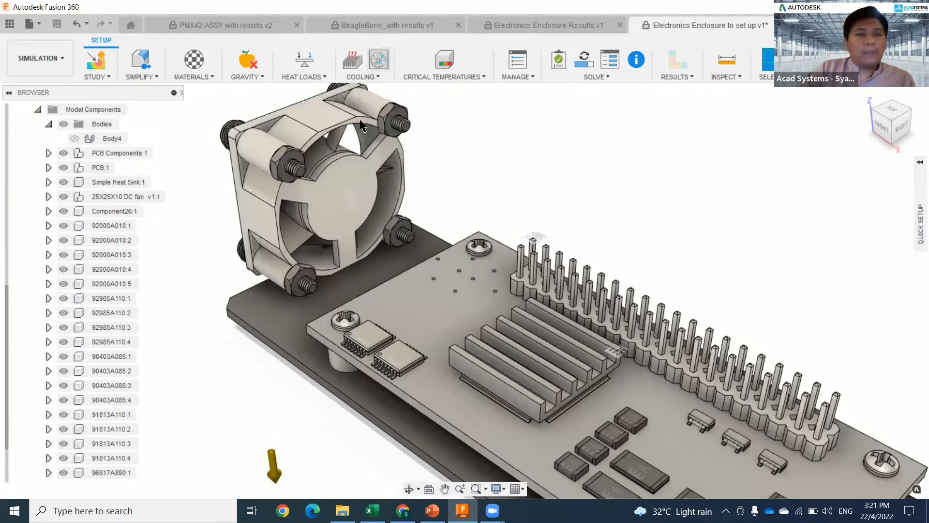
click(349, 143)
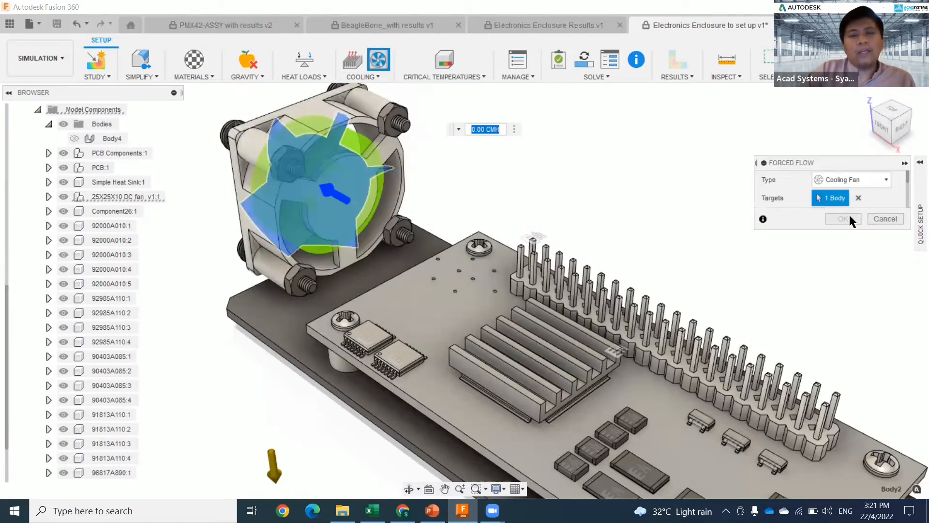
click(884, 221)
Start a Cooling Fan forced flow on the fan housing body with automatic direction, flipped to blow toward the board
click(379, 59)
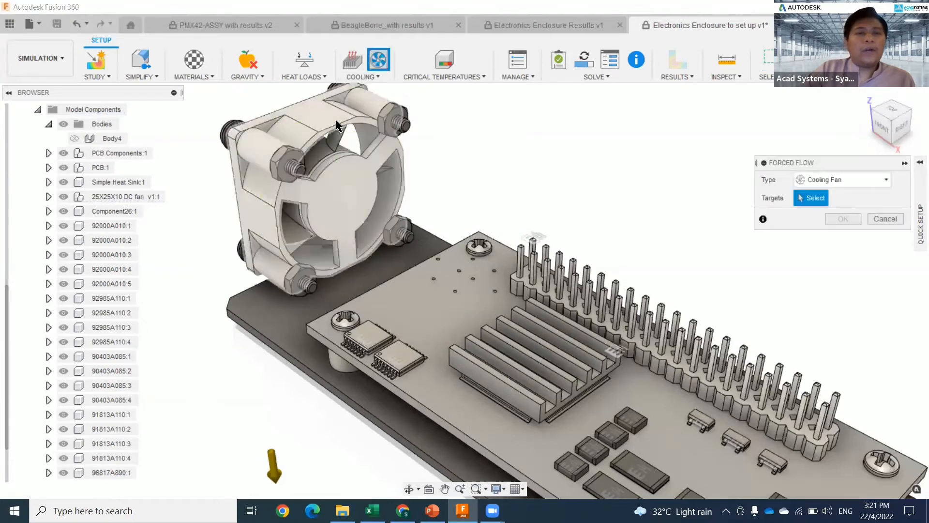
click(336, 119)
click(836, 217)
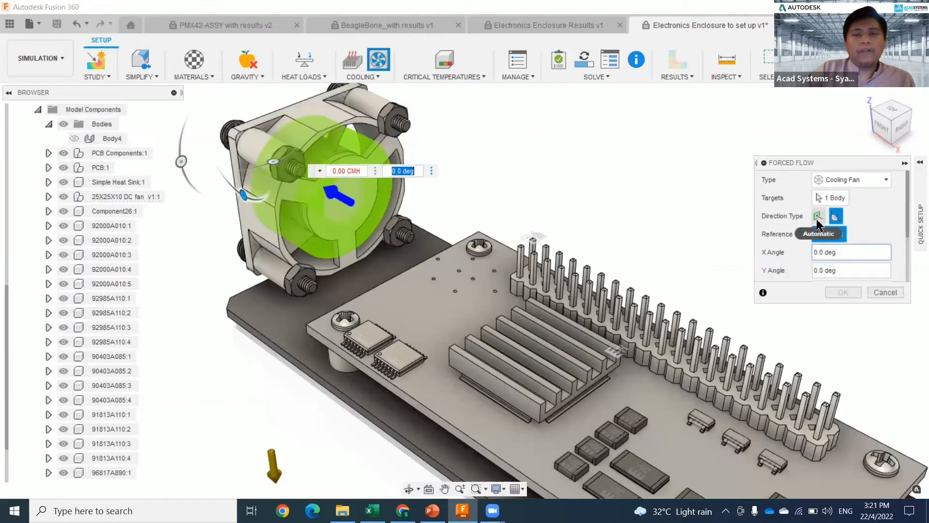
click(818, 217)
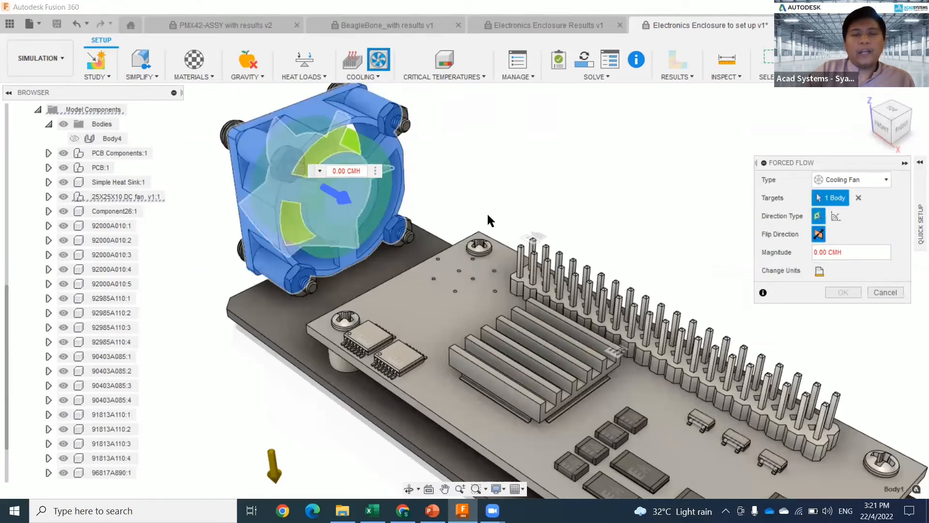
Set the cooling fan's flow magnitude to 1 CMH, keep CMH as the unit, and apply the forced flow
click(828, 252)
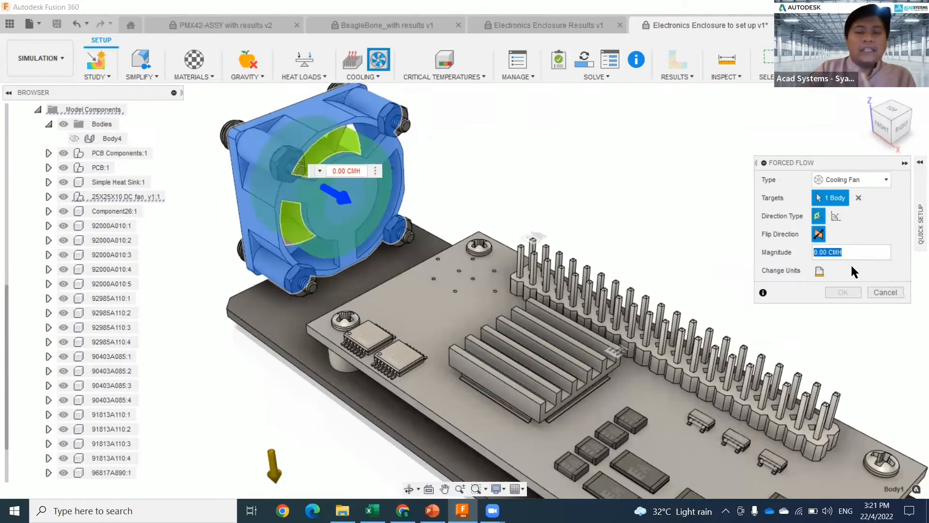
text(1)
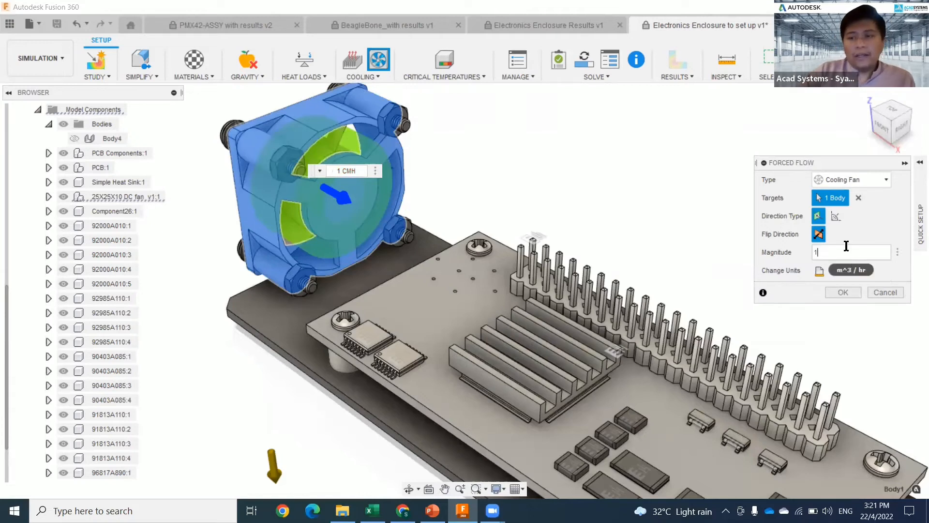
click(820, 269)
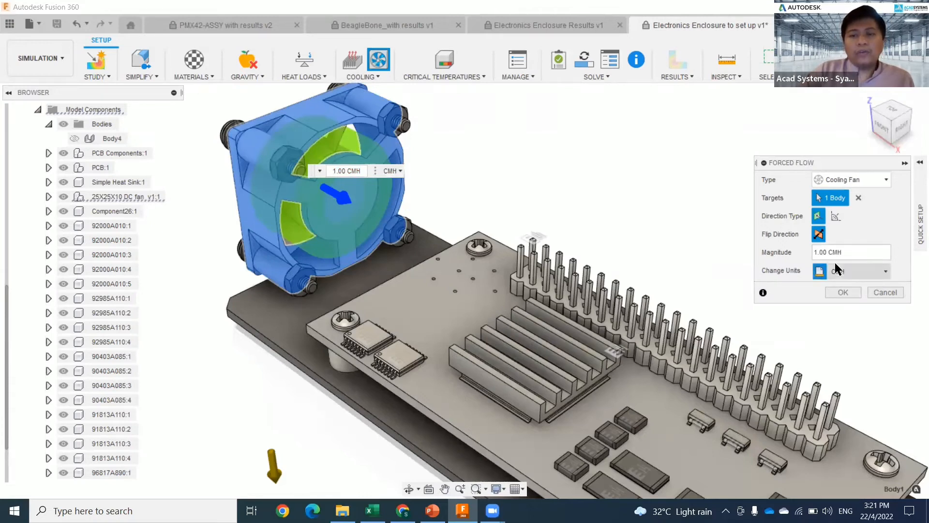
click(391, 171)
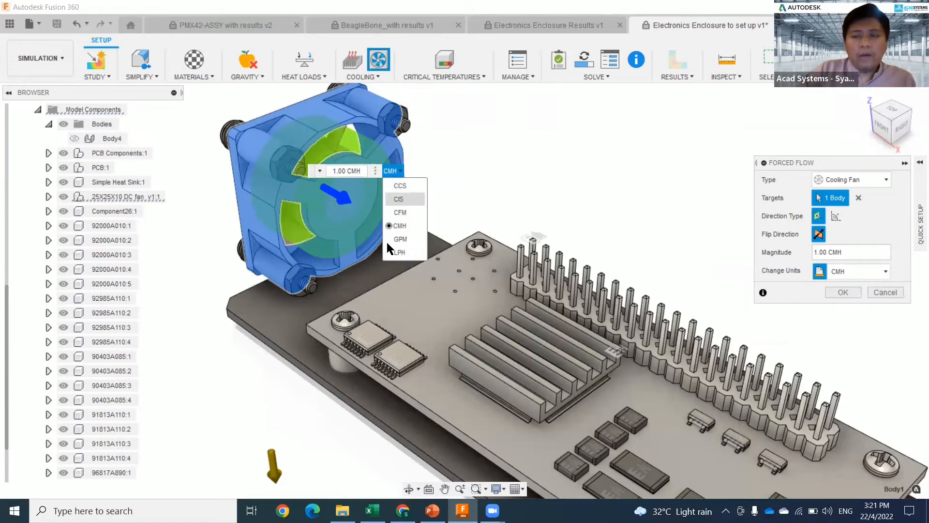
click(798, 187)
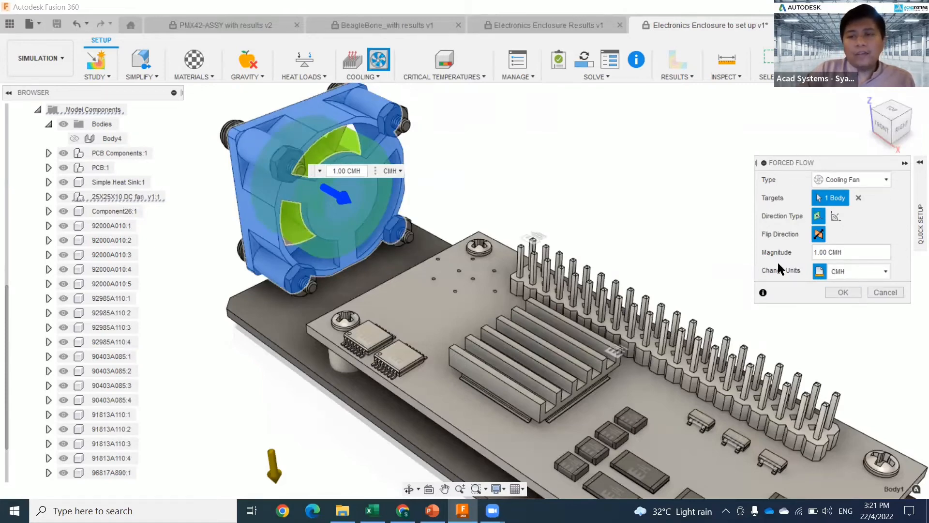
click(855, 274)
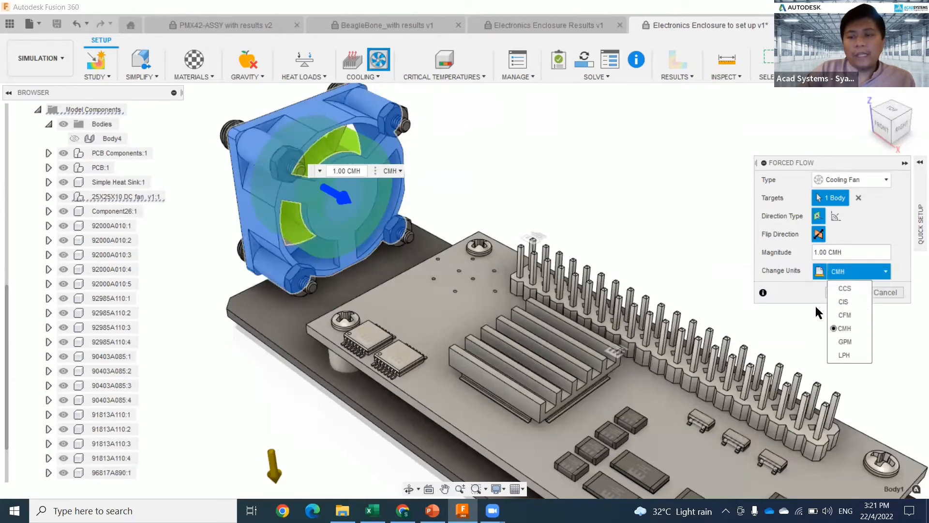
click(791, 260)
click(851, 290)
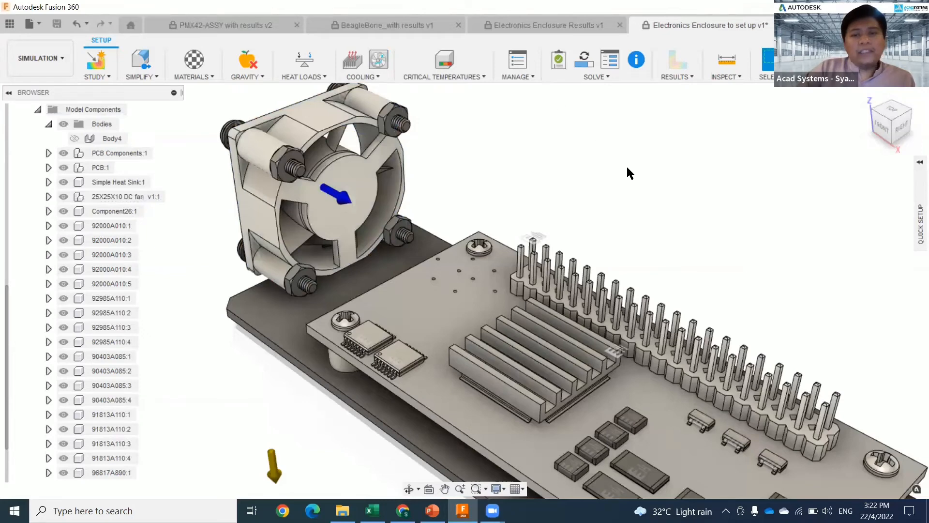
scroll(848, 281, up, 1)
scroll(854, 293, down, 3)
middle_drag(860, 296, 754, 245)
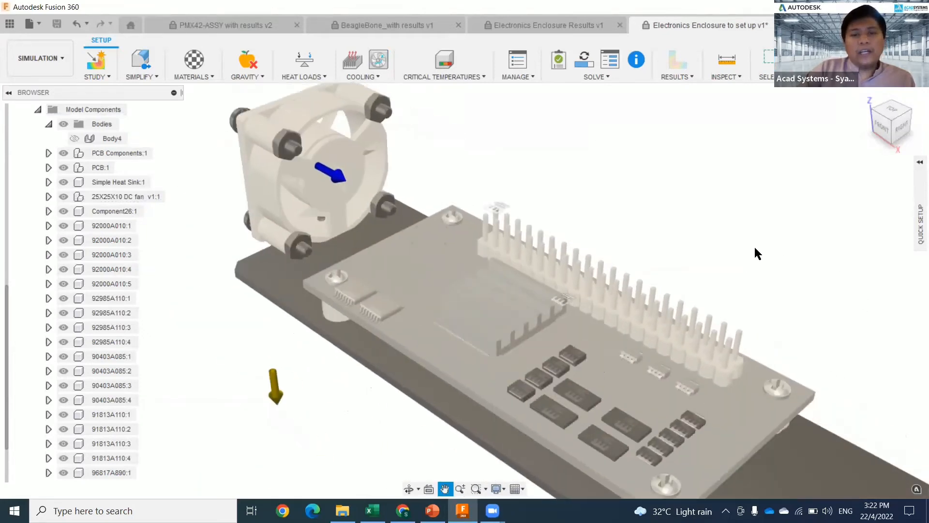
click(467, 77)
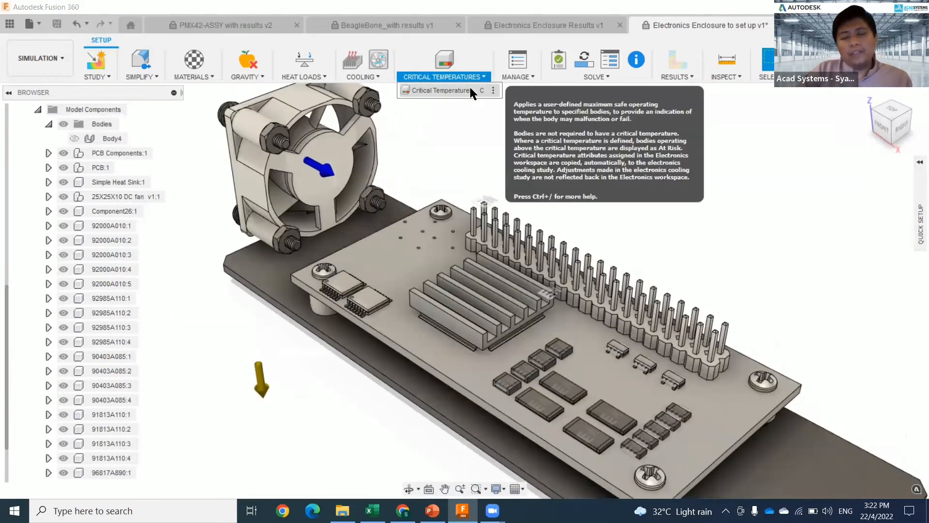
click(469, 90)
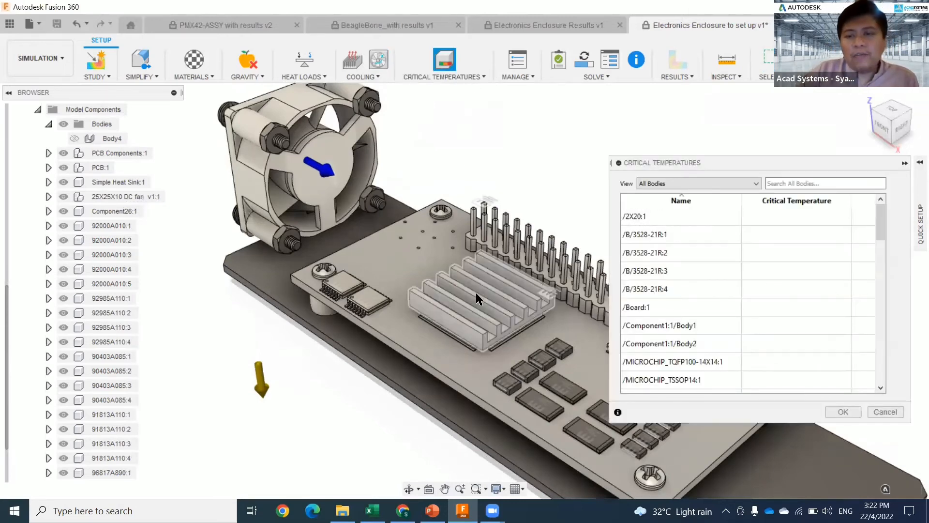
click(476, 292)
scroll(755, 300, down, 5)
scroll(784, 305, down, 8)
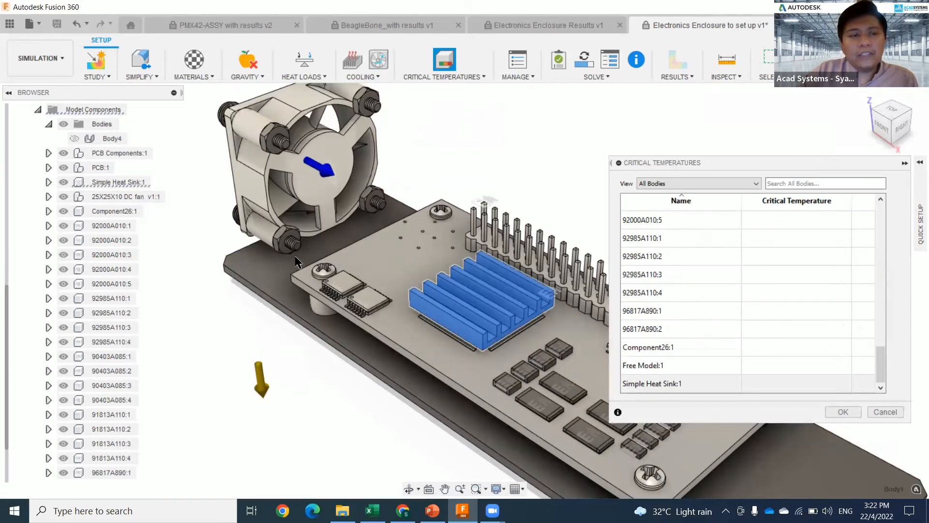
click(402, 282)
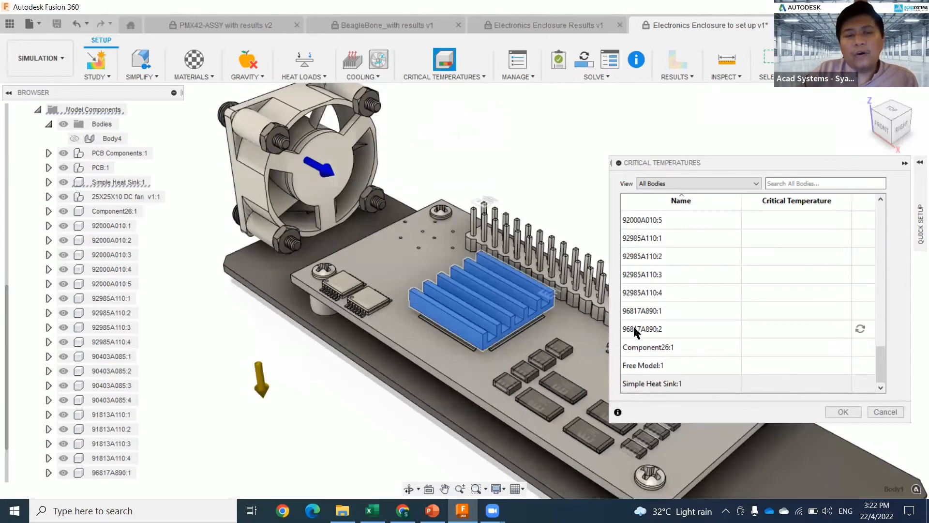
middle_drag(479, 166, 349, 92)
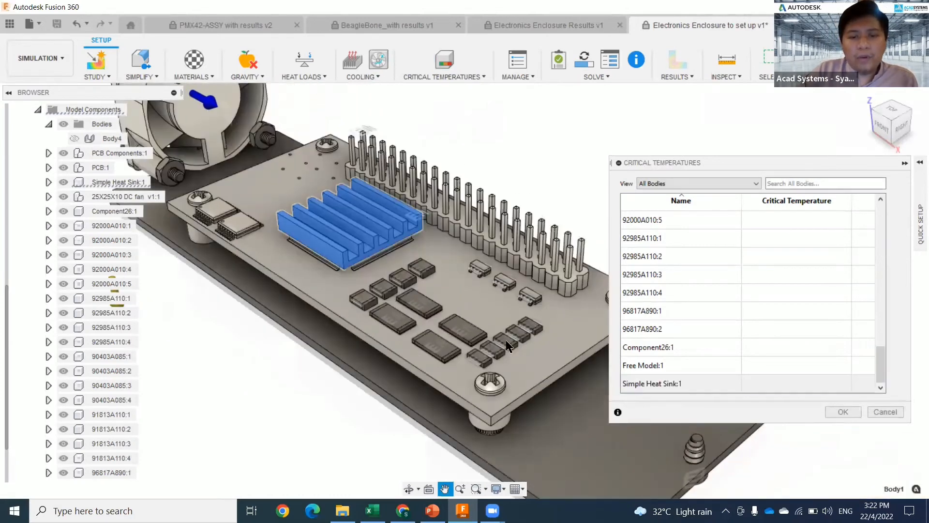
click(484, 361)
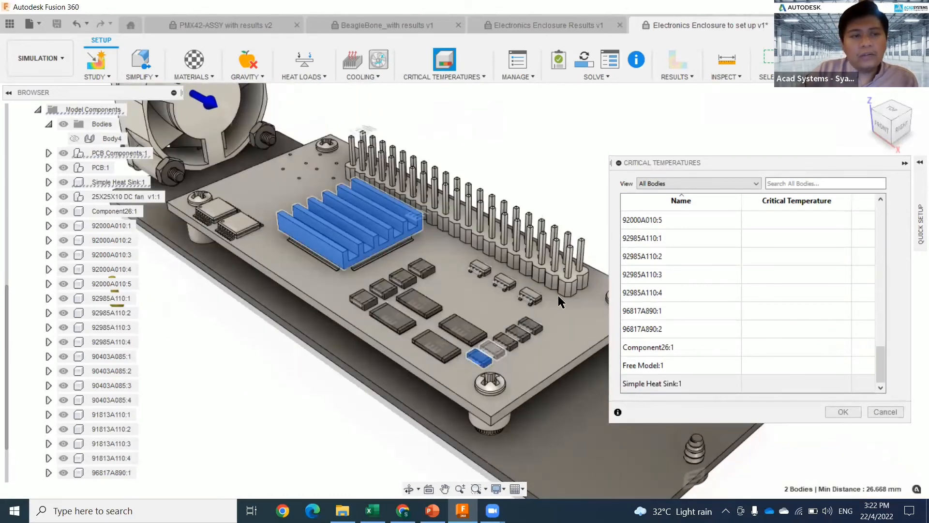
click(495, 348)
click(509, 341)
click(519, 333)
click(531, 326)
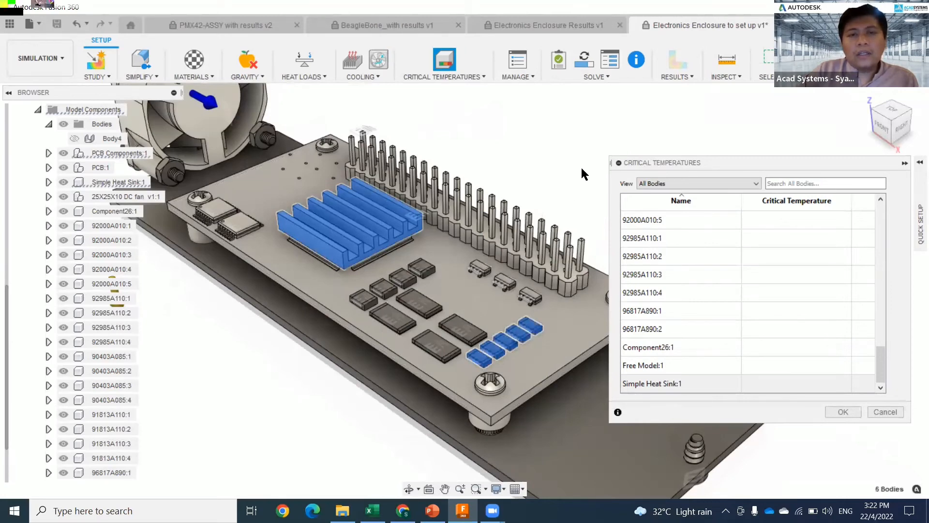
click(886, 412)
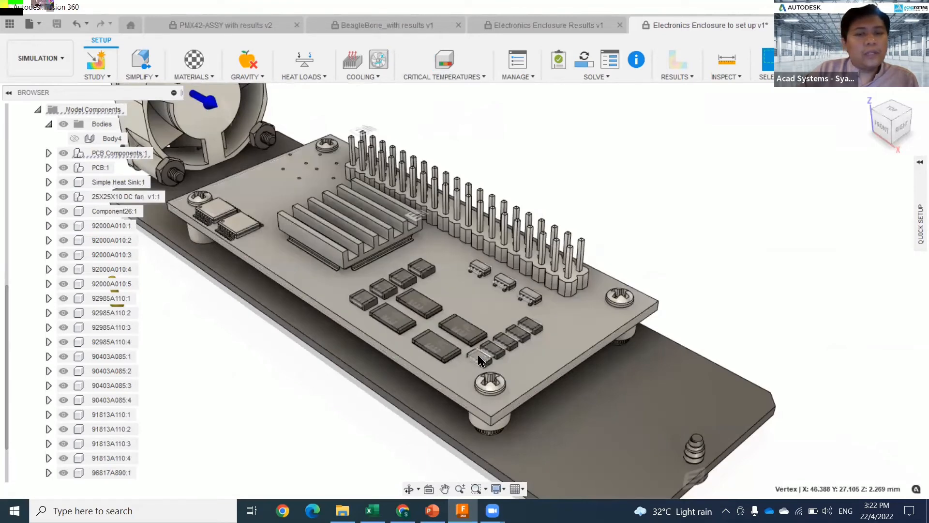
Open the critical temperature definitions and set the critical temperature of body /B/3528-21R:1 to 65
click(480, 359)
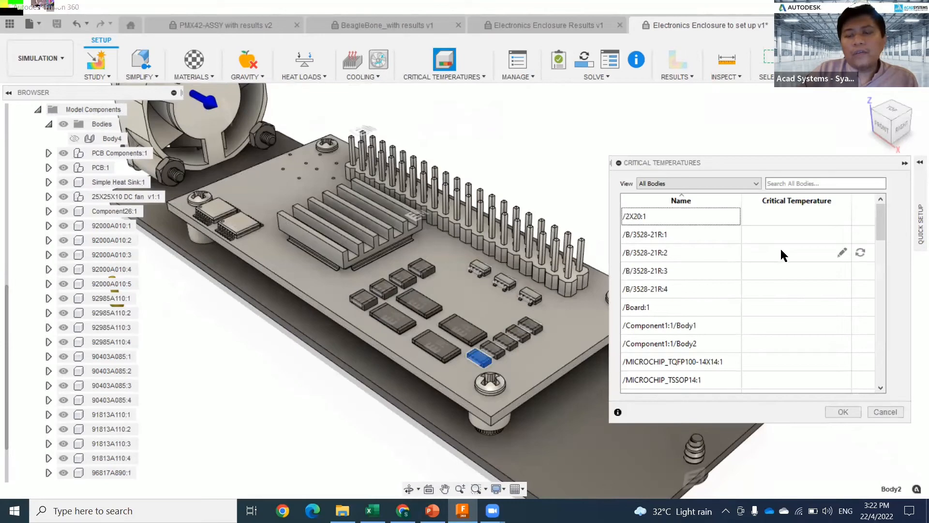
click(780, 249)
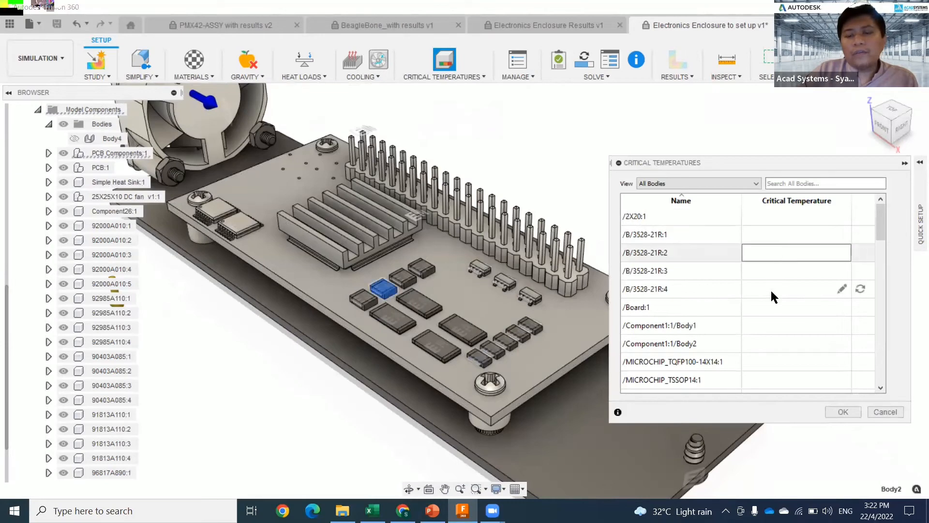
click(784, 234)
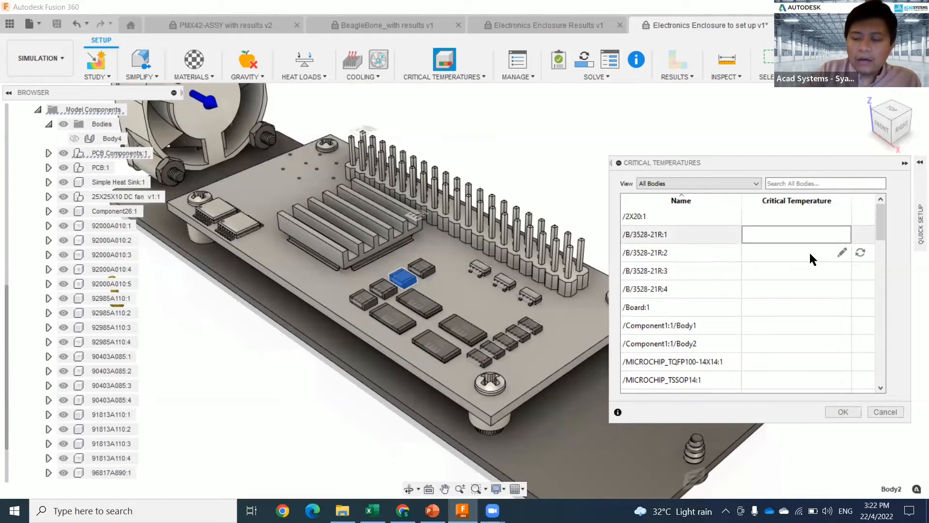
text(45)
key(BackSpace)
key(BackSpace)
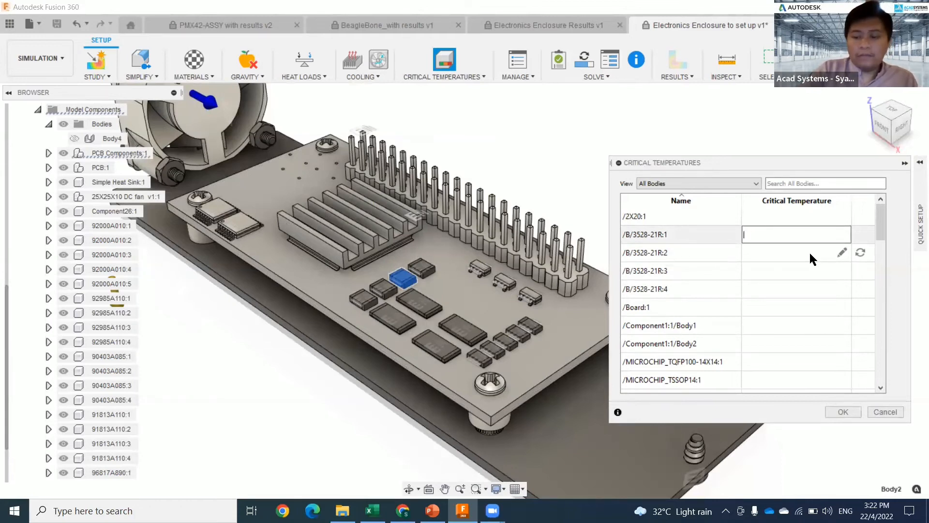
text(65)
Set the critical temperatures of bodies /B/3528-21R:2, :3 and :4 to 65 each and apply the definitions
click(804, 253)
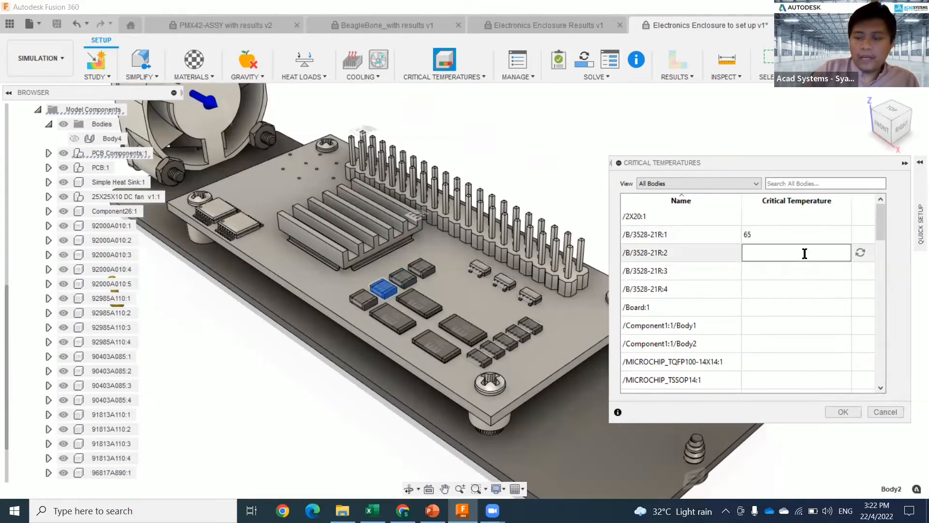
text(65)
click(774, 264)
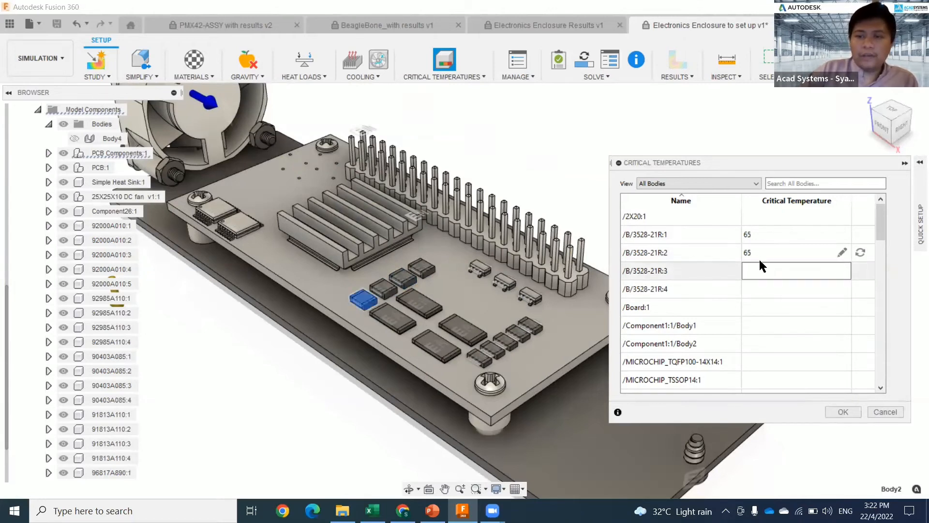
text(65)
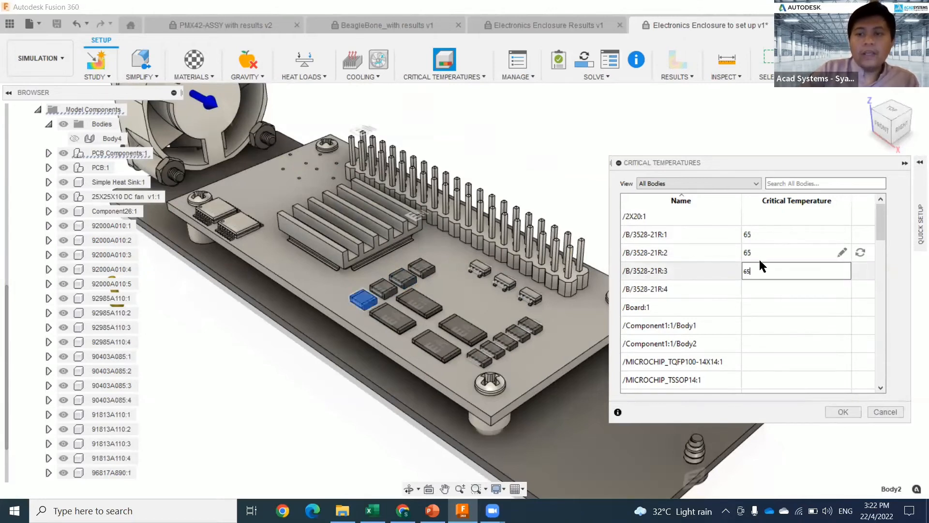
click(760, 289)
text(65)
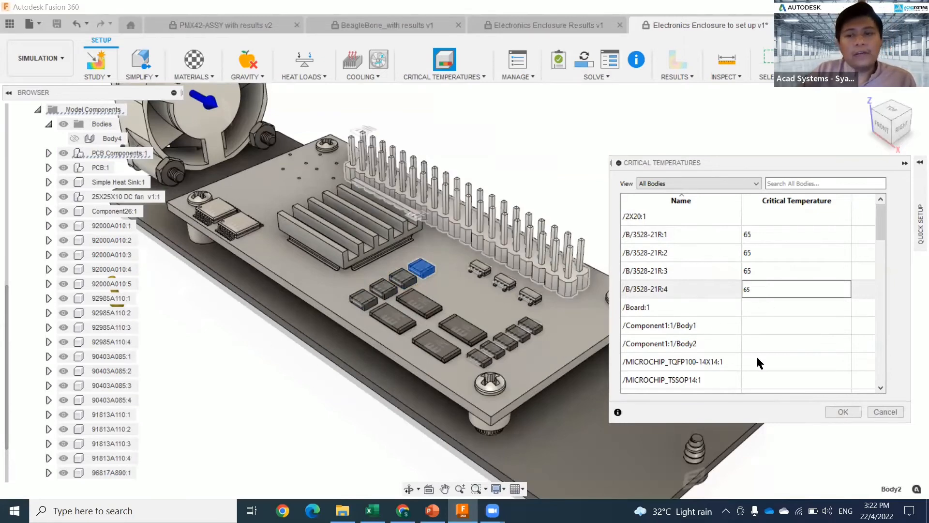
click(843, 412)
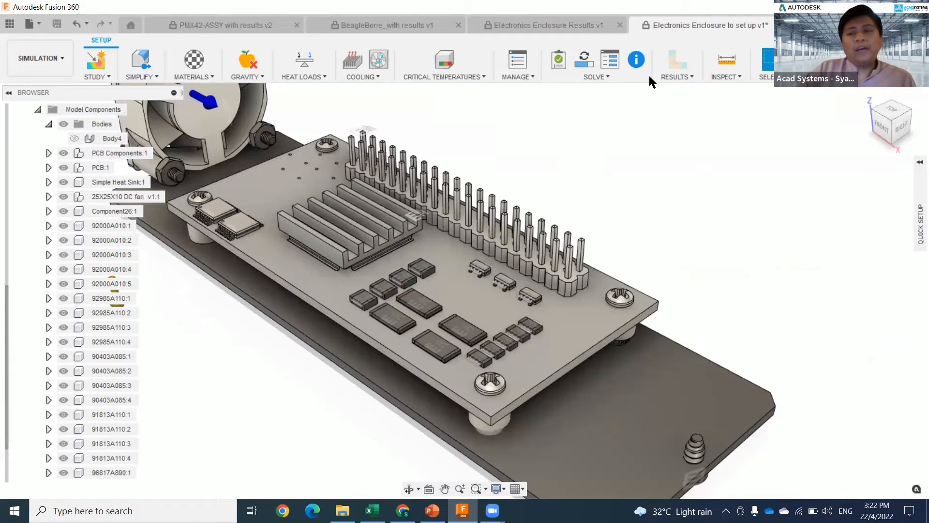
Set the study's accuracy to its fastest level in the general study settings and apply
middle_drag(230, 332, 206, 342)
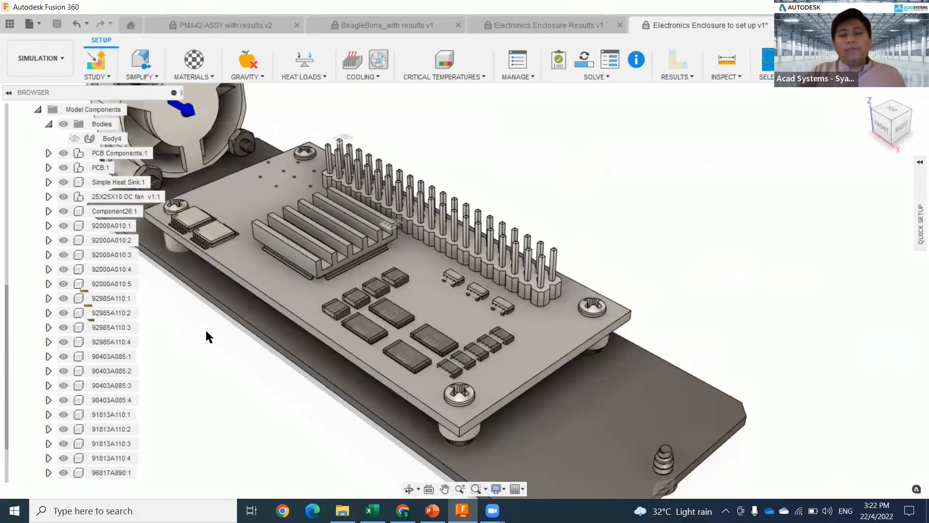
click(525, 54)
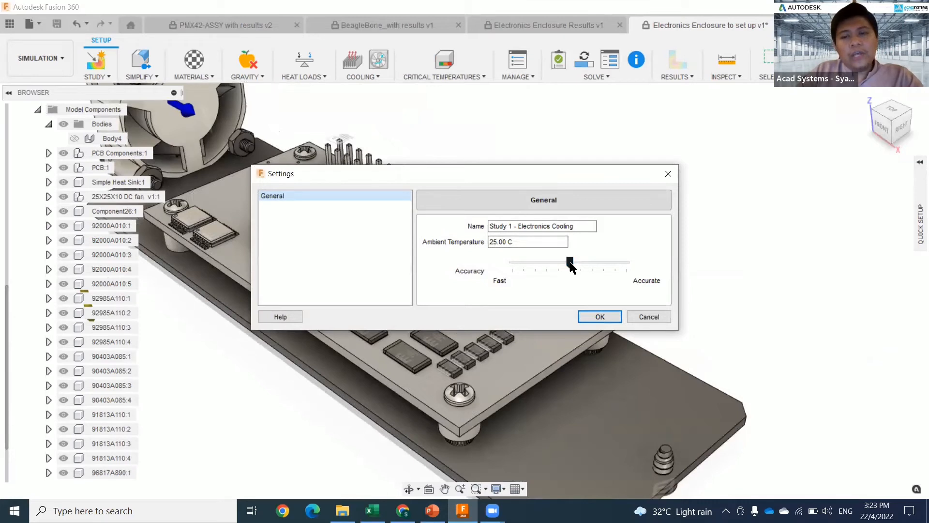
drag(570, 262, 483, 261)
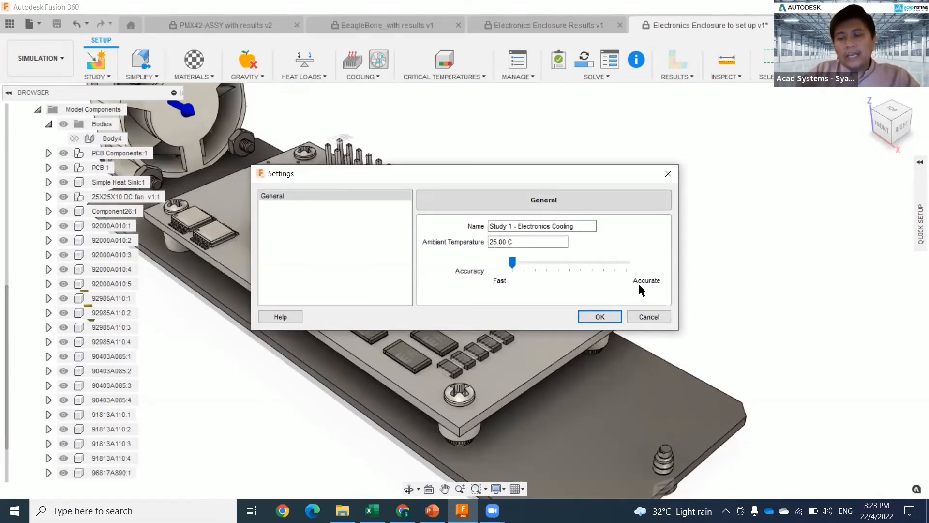
drag(513, 262, 627, 263)
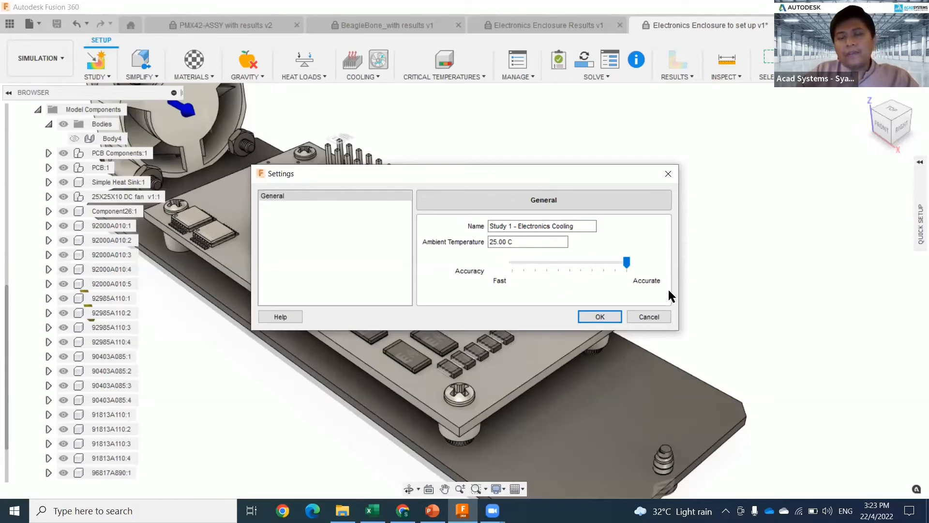
drag(627, 263, 512, 262)
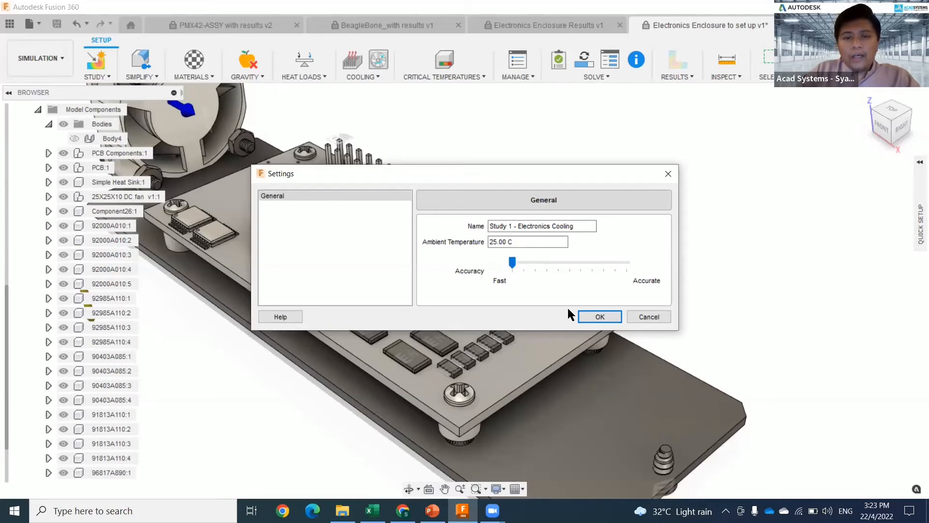
click(600, 318)
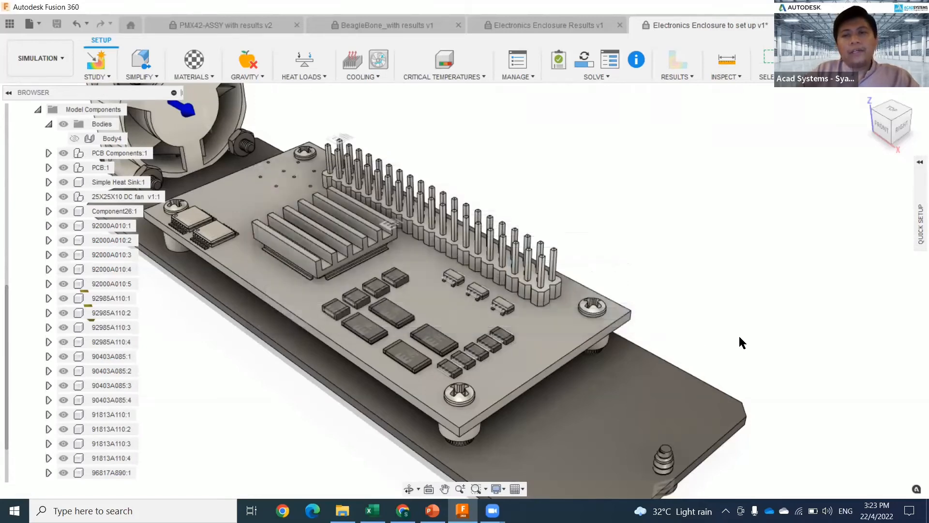
Run the pre-check and submit Study 1 - Electronics Cooling to solve on the cloud, accepting a copy of the read-only document
click(560, 62)
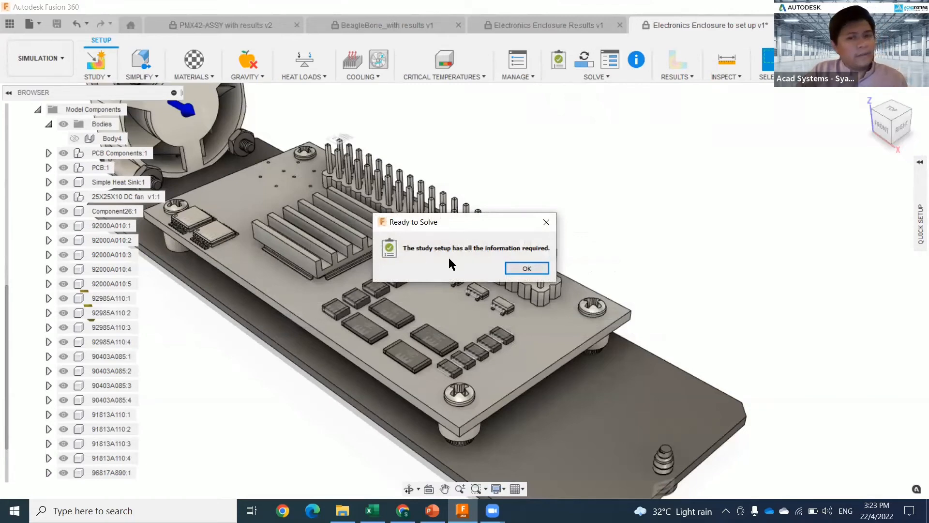
click(523, 267)
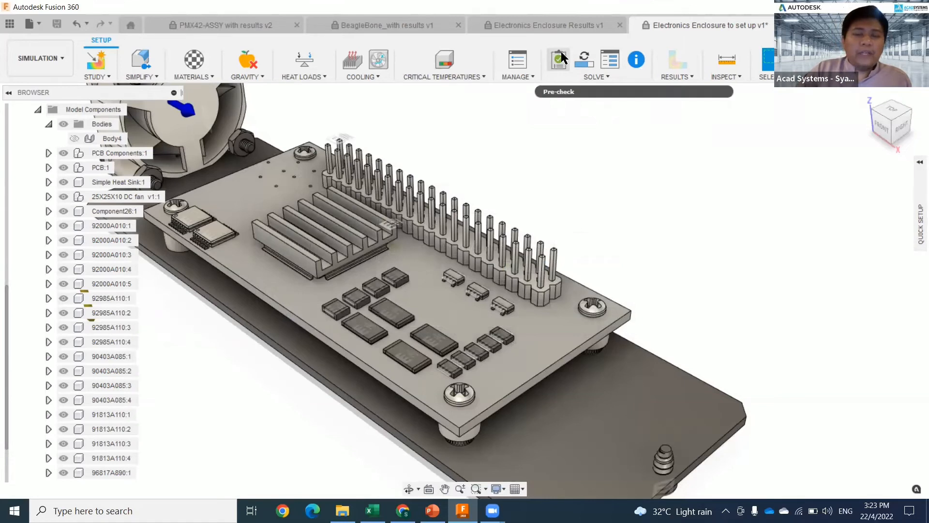
click(590, 55)
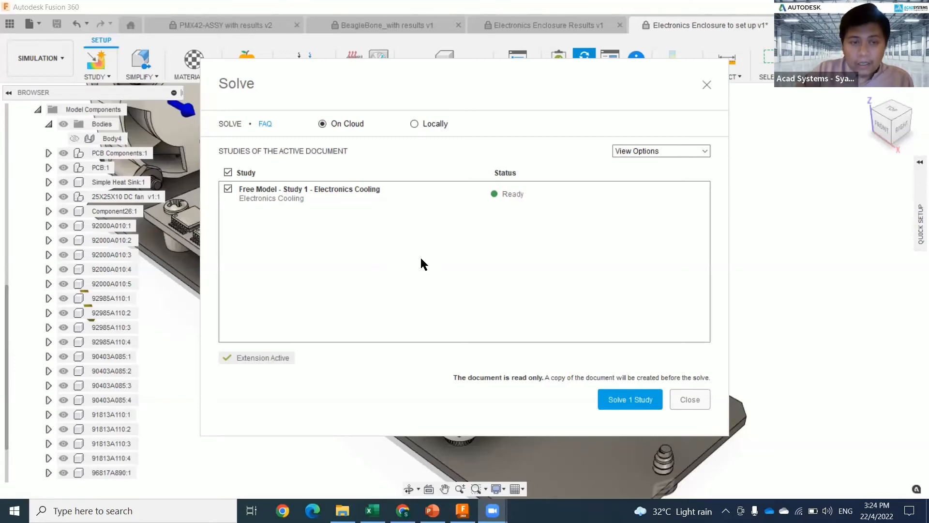
click(633, 400)
click(650, 260)
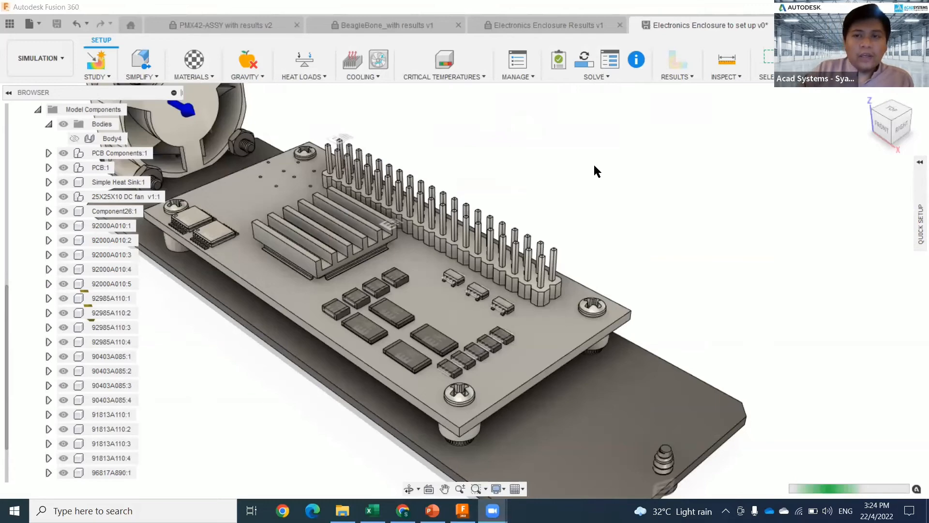
Check the submitted study's progress in the simulation job status list and close it
click(637, 60)
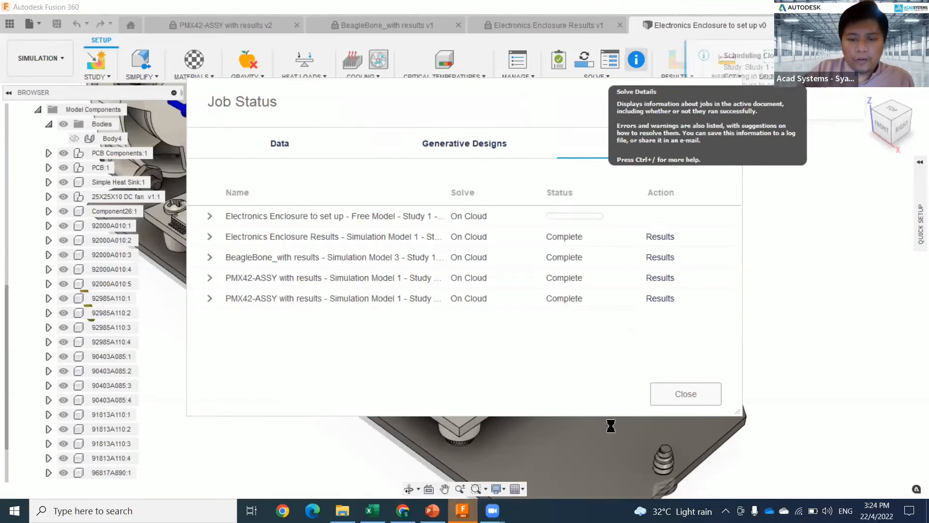
click(686, 394)
middle_drag(662, 132, 637, 87)
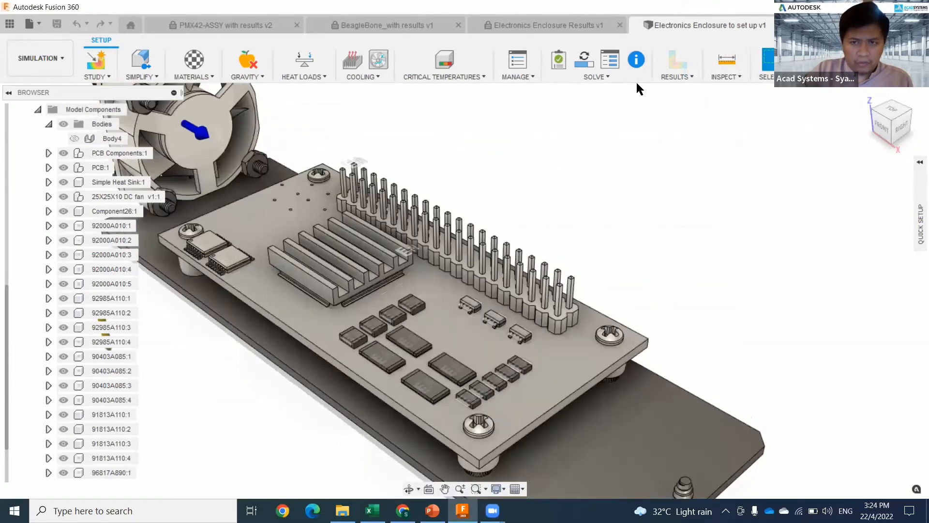
Open the results of the Electronics Enclosure Results study and inspect the MICROCHIP_TQFP100-14X14:1 component's temperature and risk
click(519, 25)
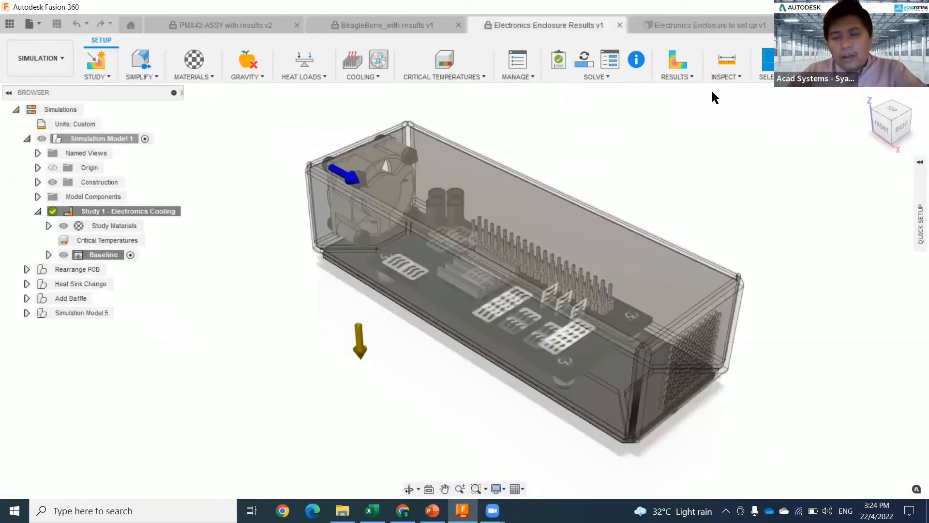
click(680, 63)
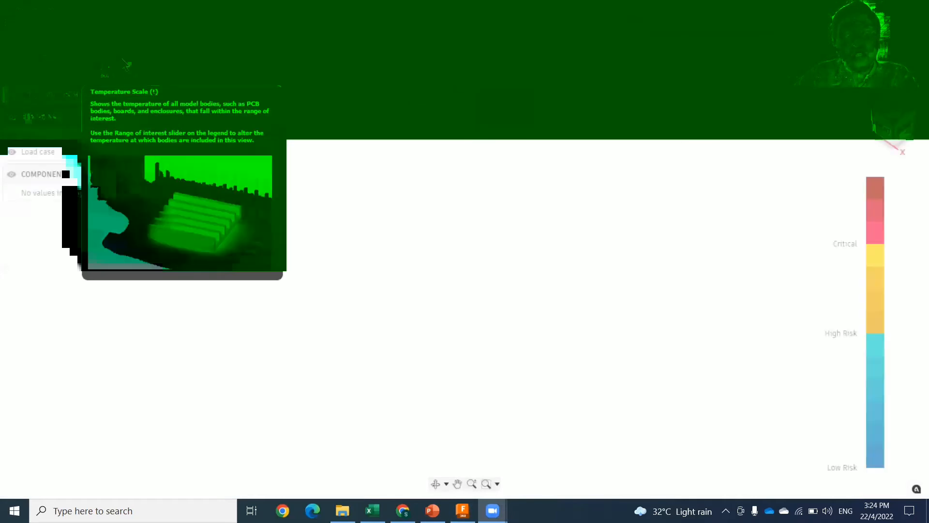
mouse_move(151, 60)
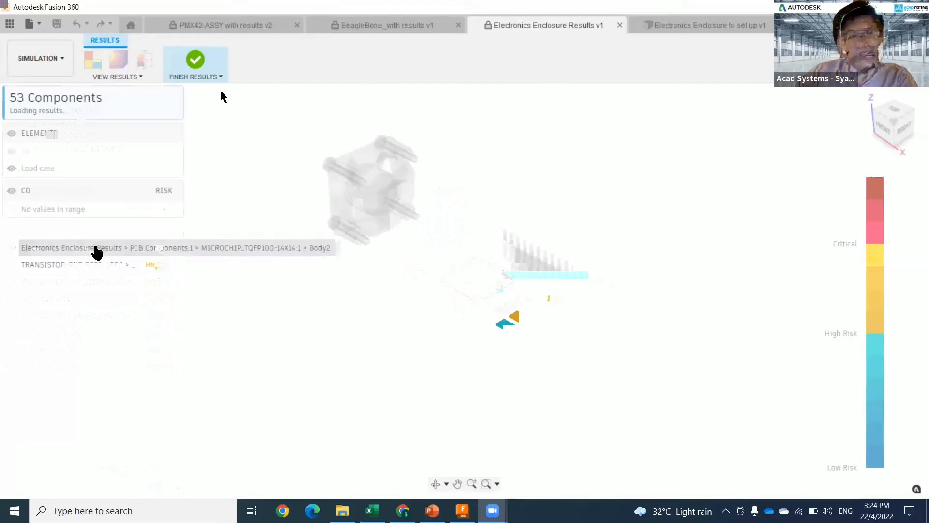
click(99, 250)
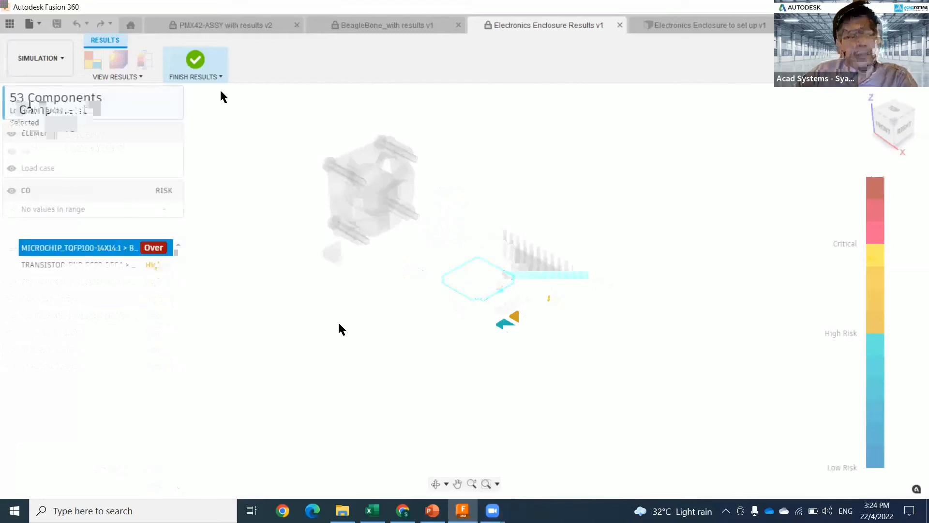
click(319, 324)
click(126, 254)
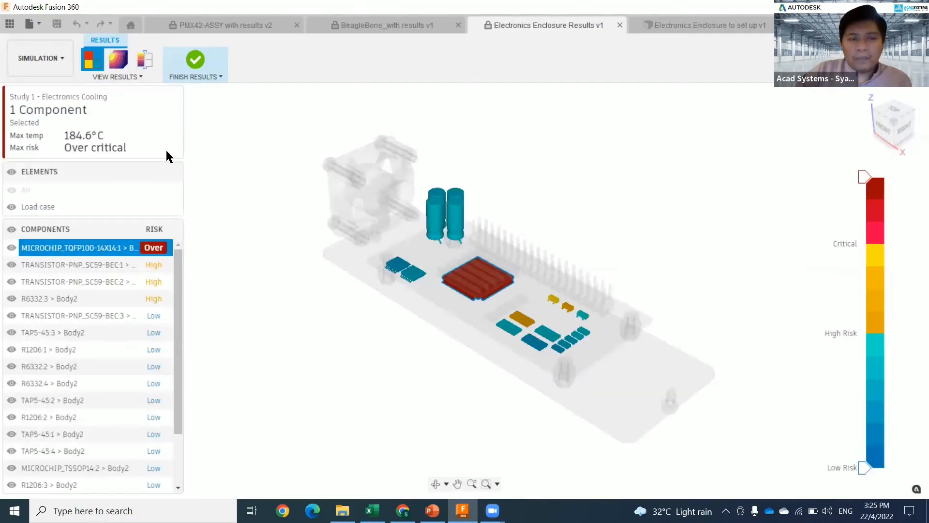
Inspect the maximum temperature and risk of TRANSISTOR-PNP_SC59-BEC:1, TRANSISTOR-PNP_SC59-BEC:2 and R6332:3
click(117, 267)
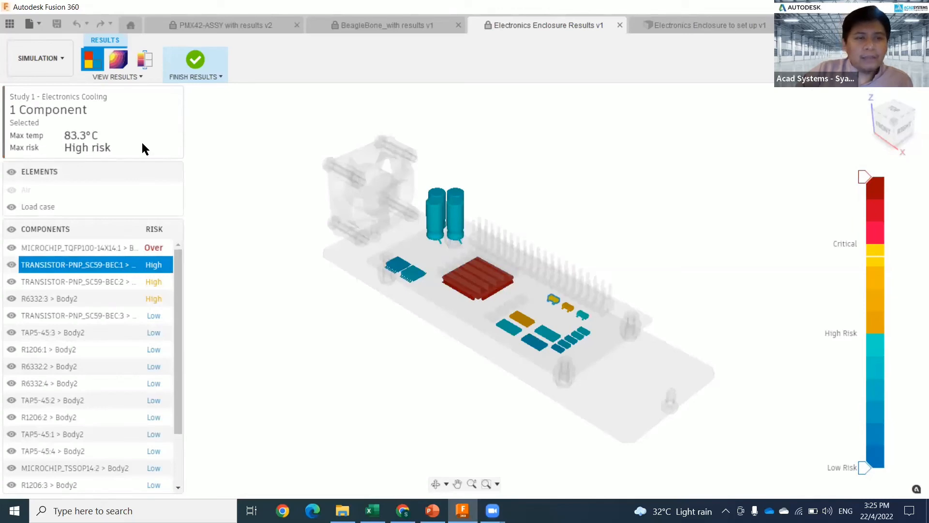
click(127, 283)
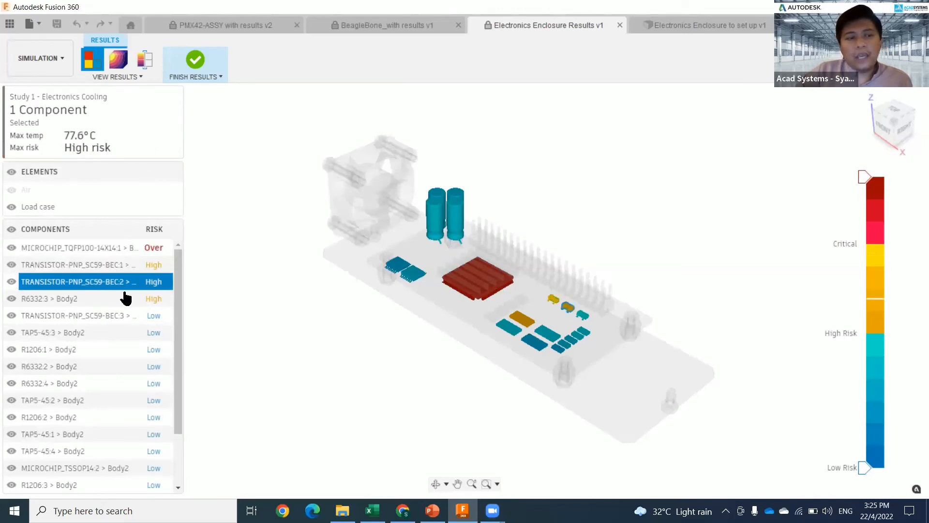
click(121, 300)
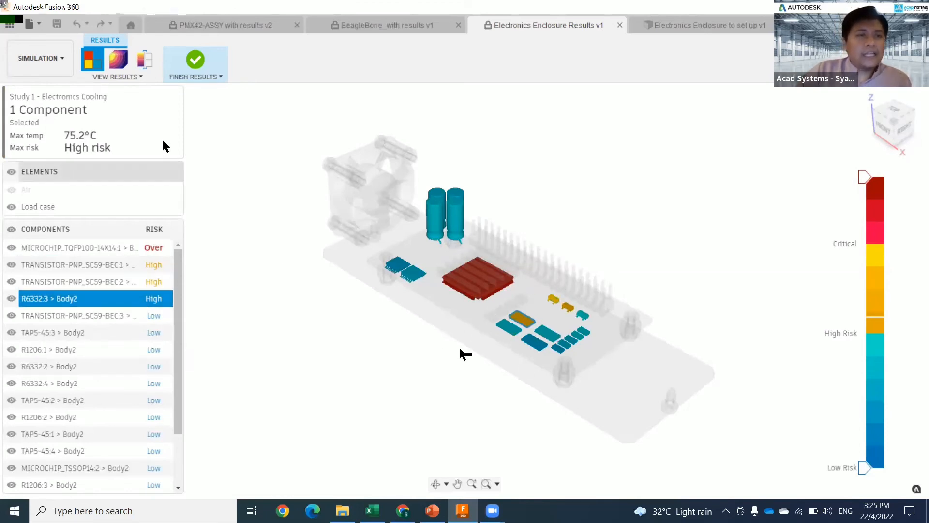
Display the temperature distribution of components and air, and lower the range of interest's minimum to 48.3 °C
click(119, 61)
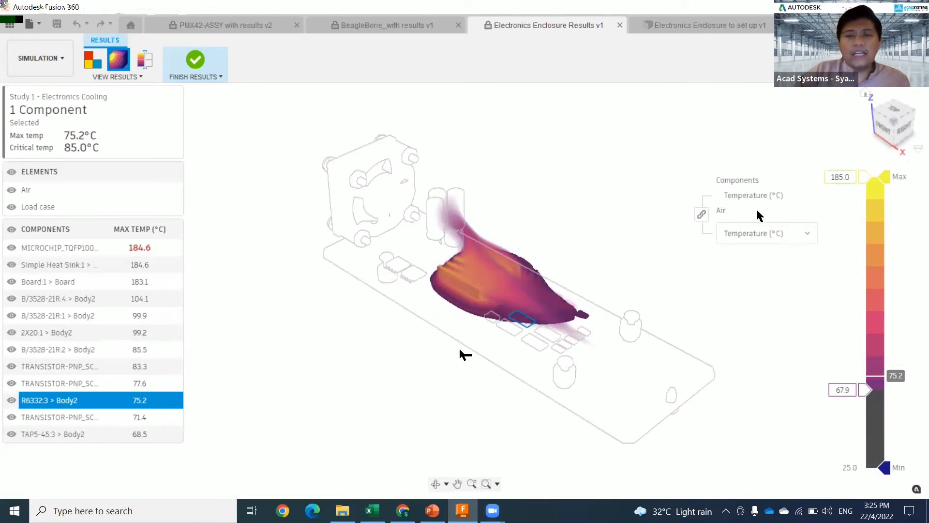
drag(866, 390, 866, 426)
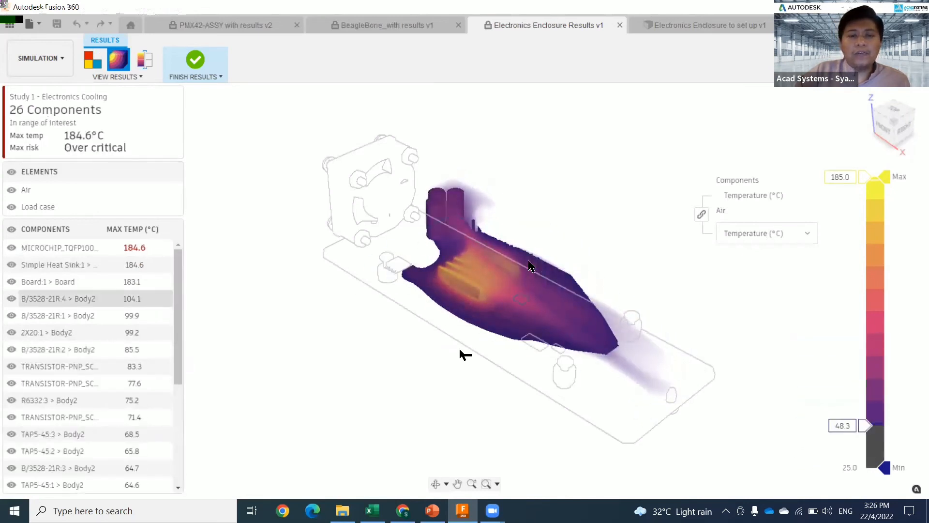
mouse_move(502, 281)
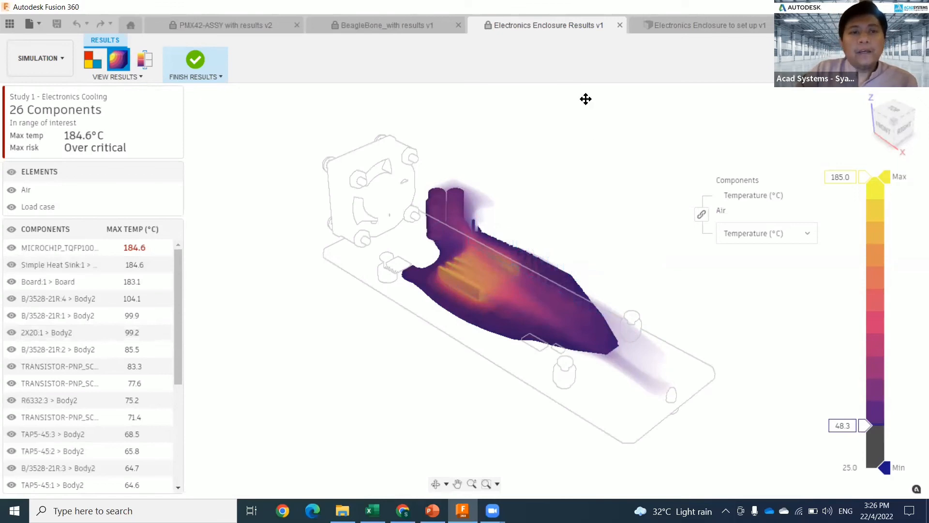
Add a temperature section plane across the heat sink and tilt it to an oblique angle
click(145, 60)
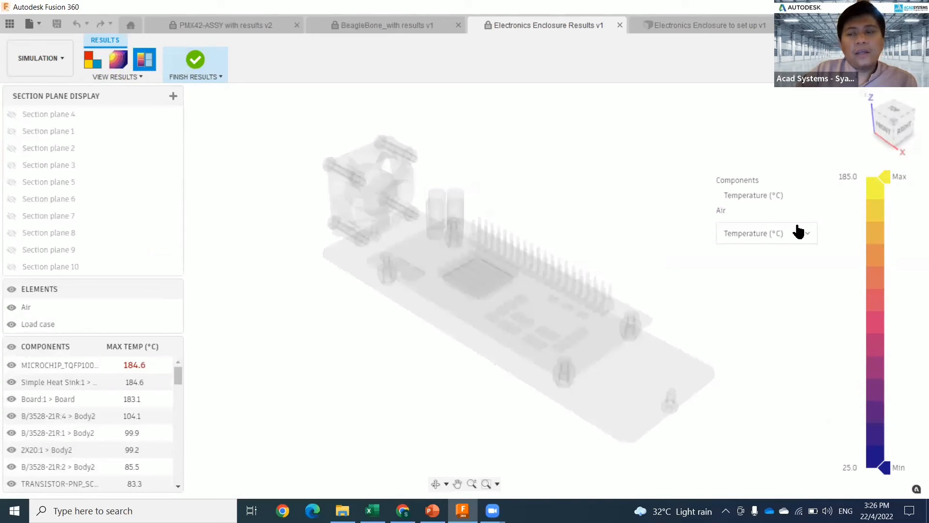
click(93, 59)
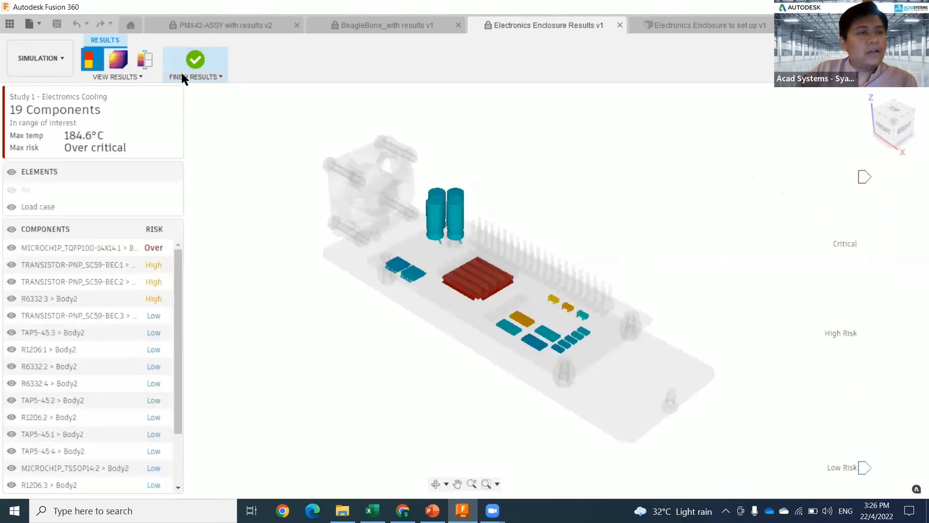
click(145, 60)
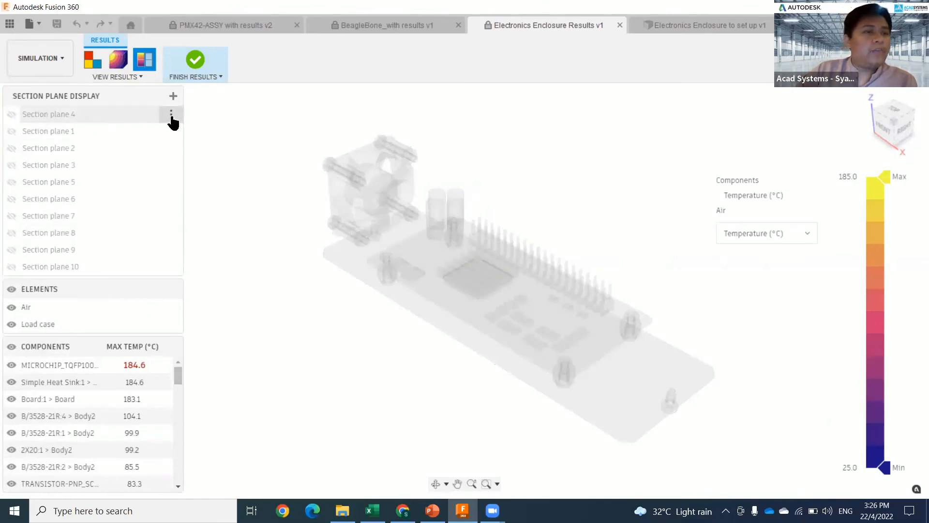
click(174, 97)
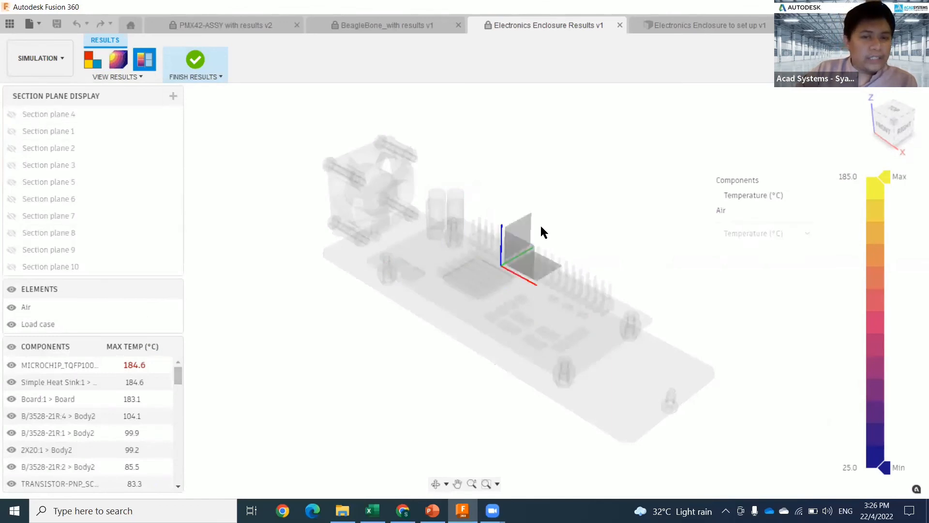
click(542, 306)
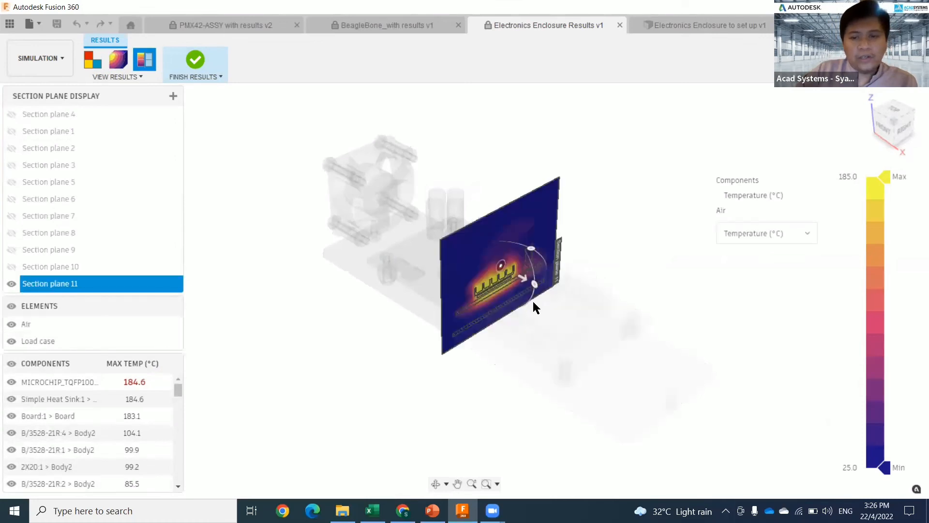
drag(527, 284, 509, 294)
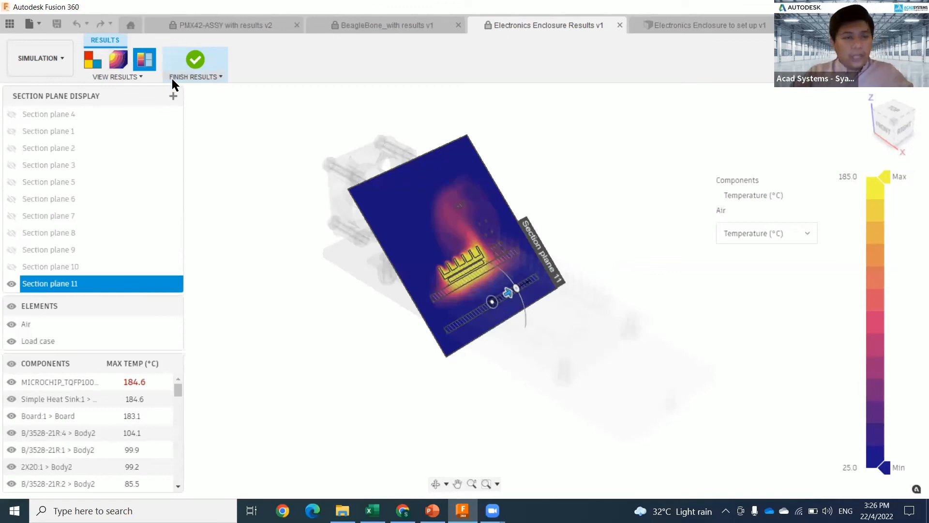
Finish the results view, return to the Electronics Enclosure to set up document and review its solve details
click(199, 57)
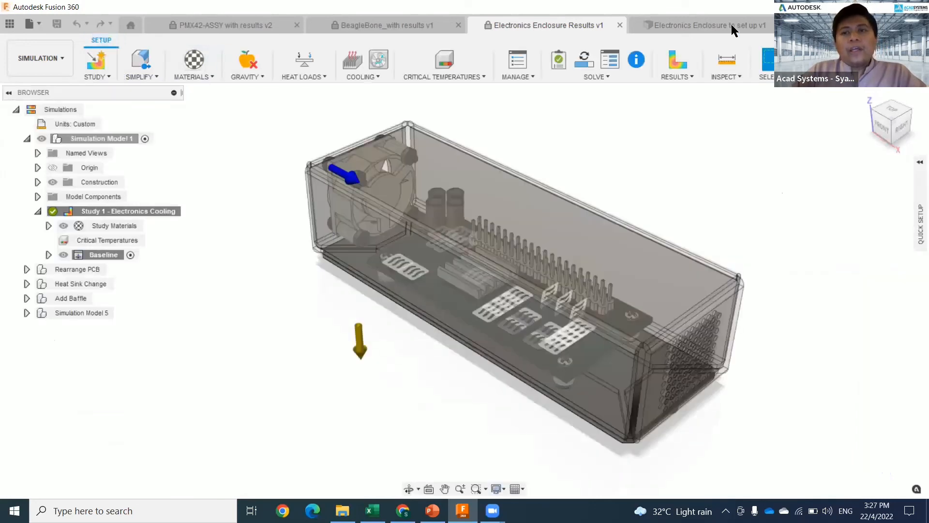
click(676, 30)
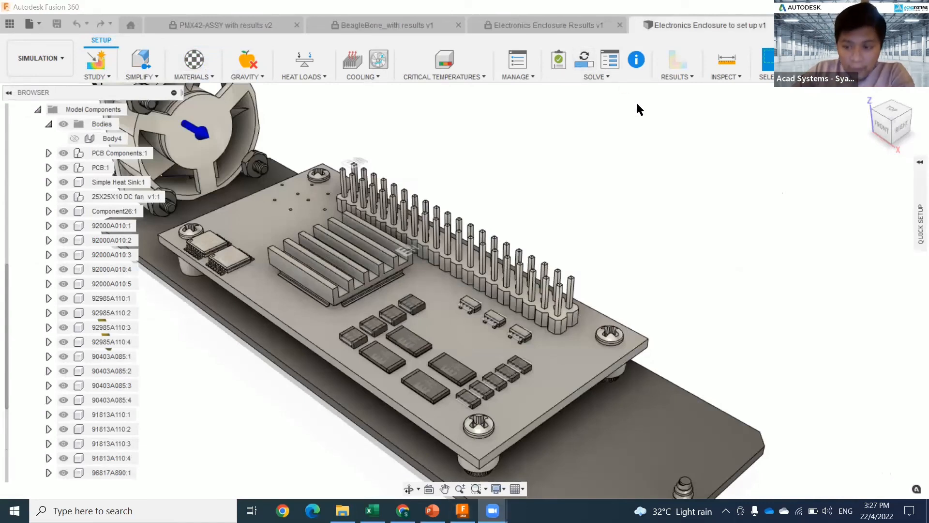
click(636, 60)
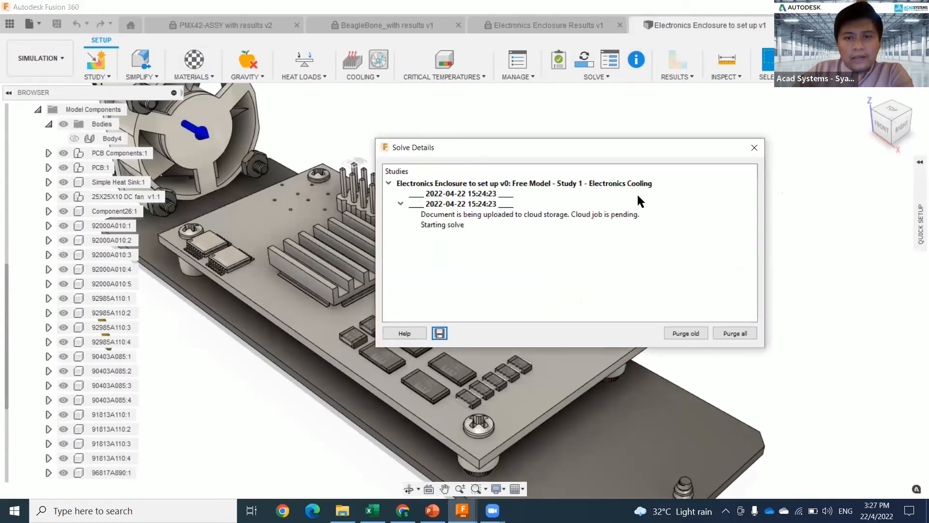
click(632, 57)
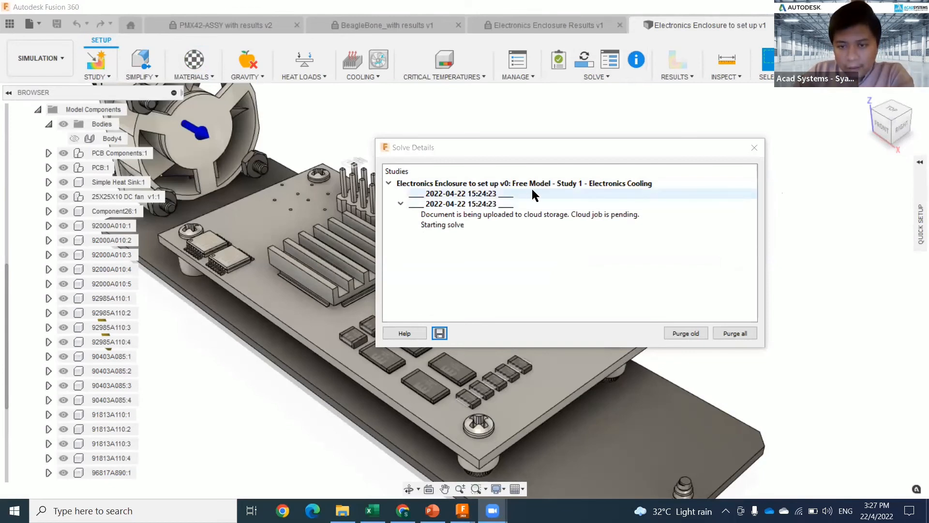
click(754, 148)
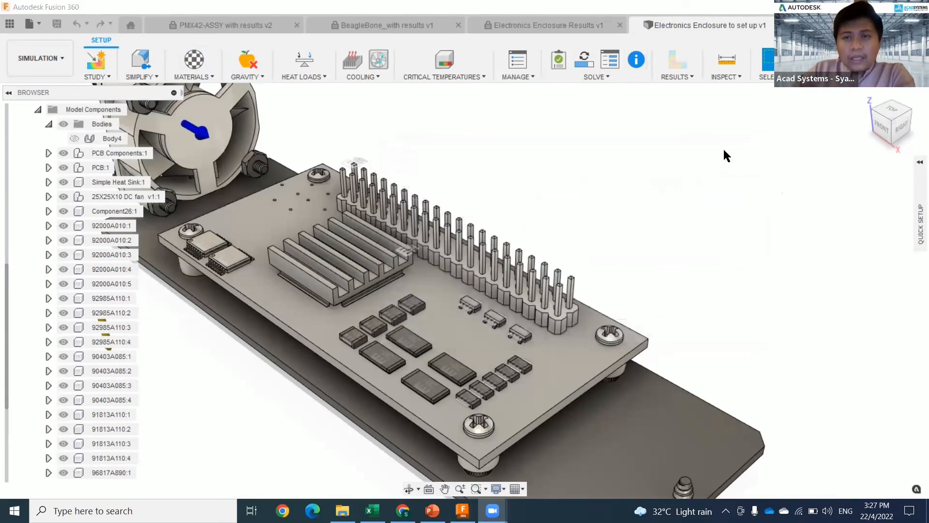
Expand the Electronics Enclosure to set up job in the job status list to check its sending and solving stages
click(608, 63)
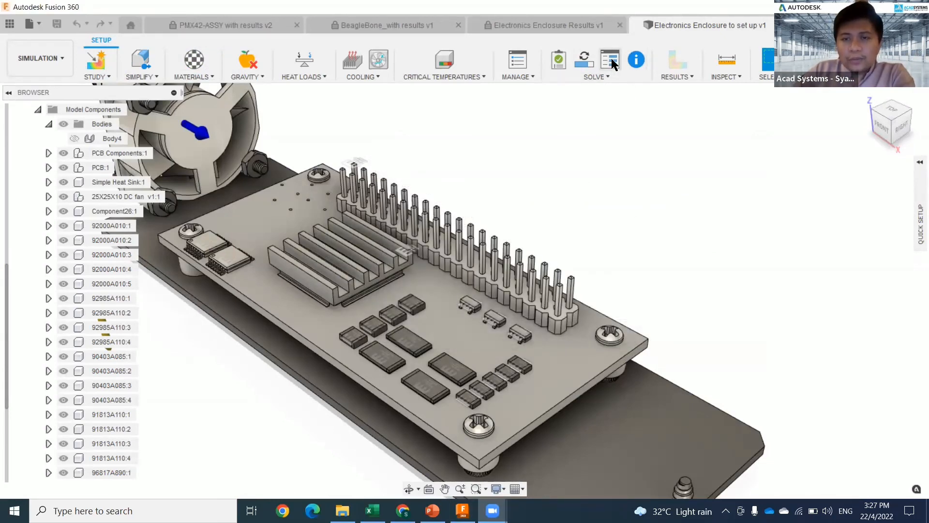
click(210, 216)
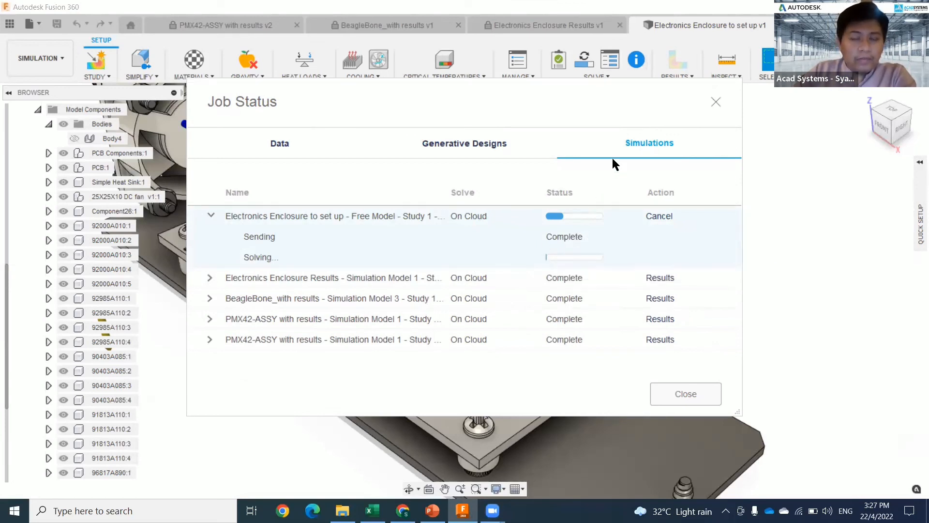
click(684, 393)
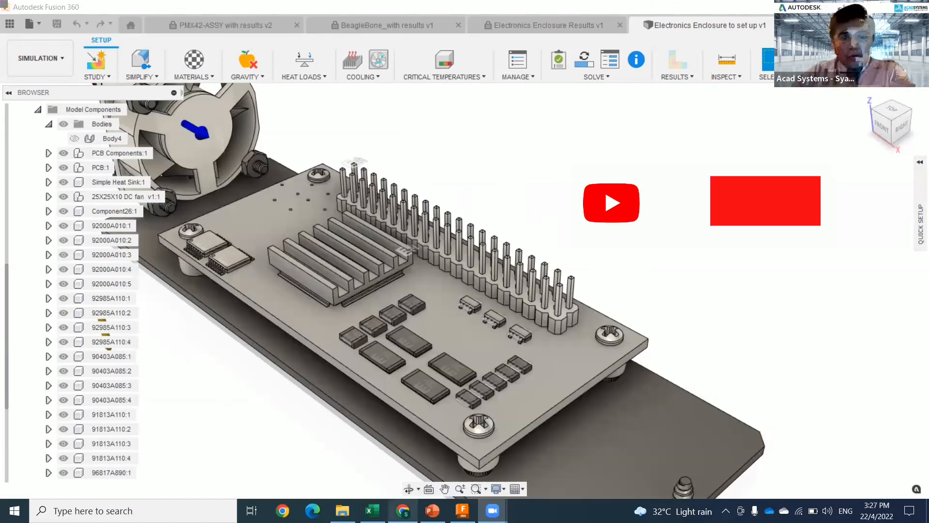
Switch to Chrome and examine the acadsystems.com home page introduction and the latest Autodesk promotions and news
click(406, 508)
scroll(349, 393, up, 1)
scroll(492, 341, up, 20)
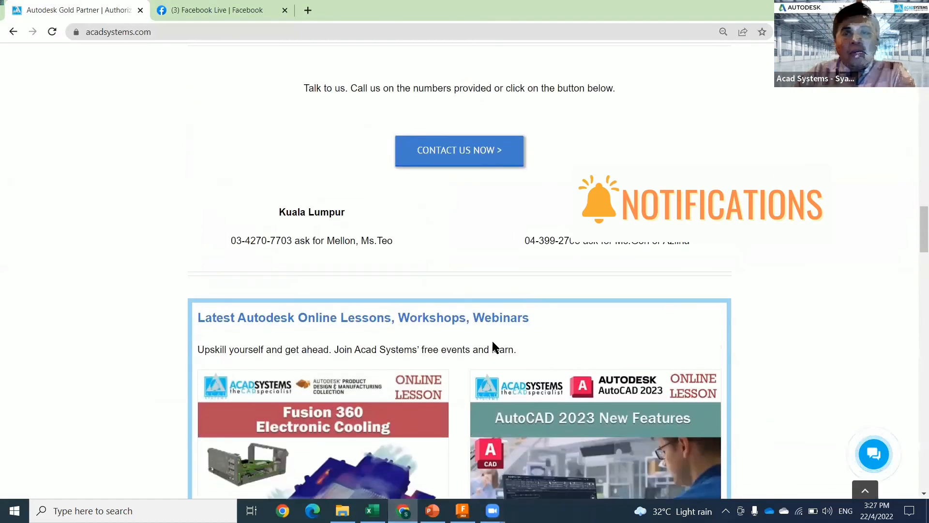
scroll(534, 177, up, 15)
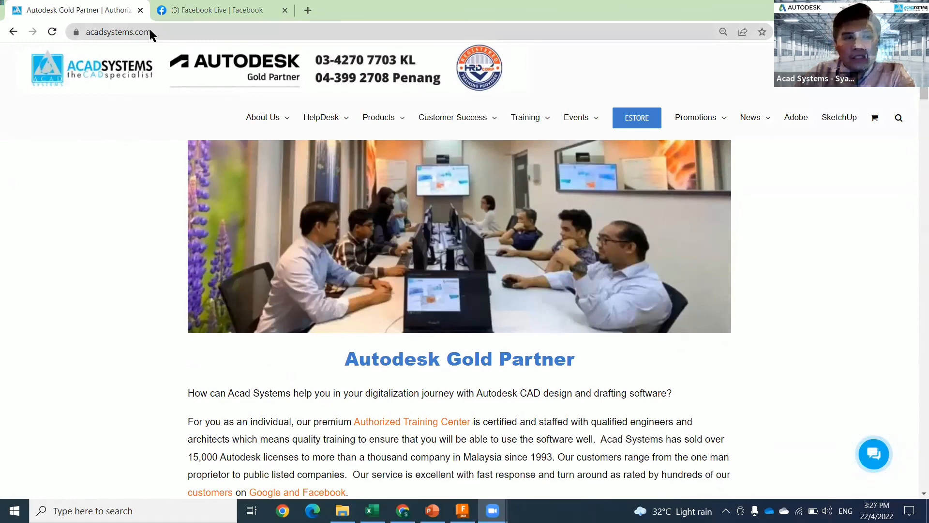
scroll(66, 310, down, 6)
scroll(66, 308, down, 5)
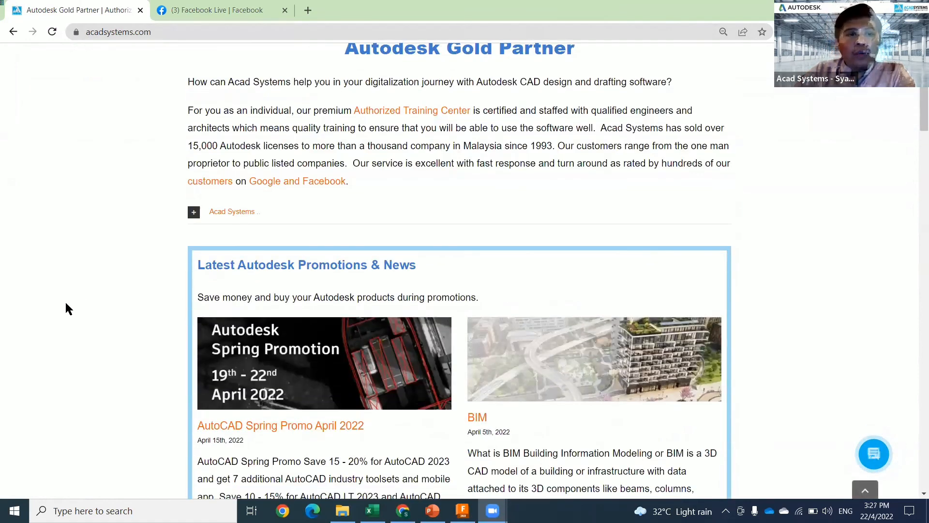
scroll(67, 303, up, 1)
scroll(68, 305, up, 1)
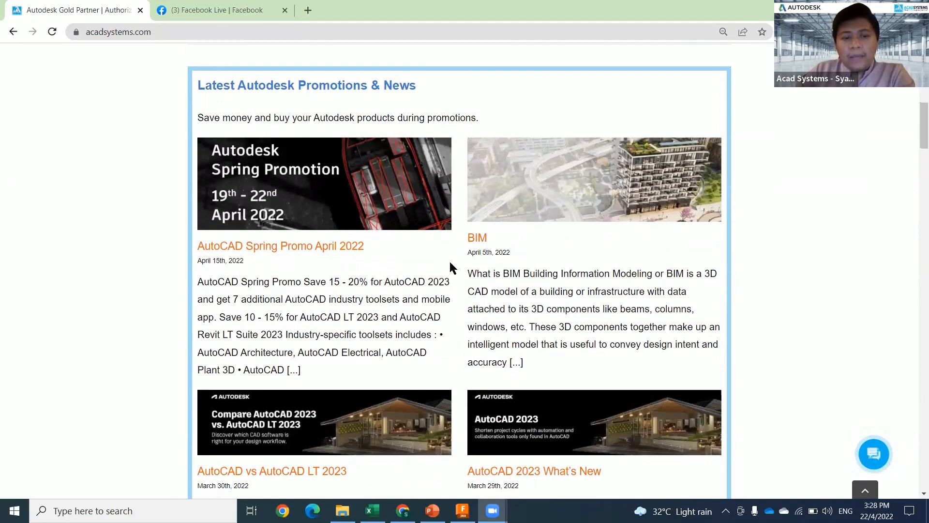
scroll(339, 238, down, 5)
scroll(285, 189, down, 1)
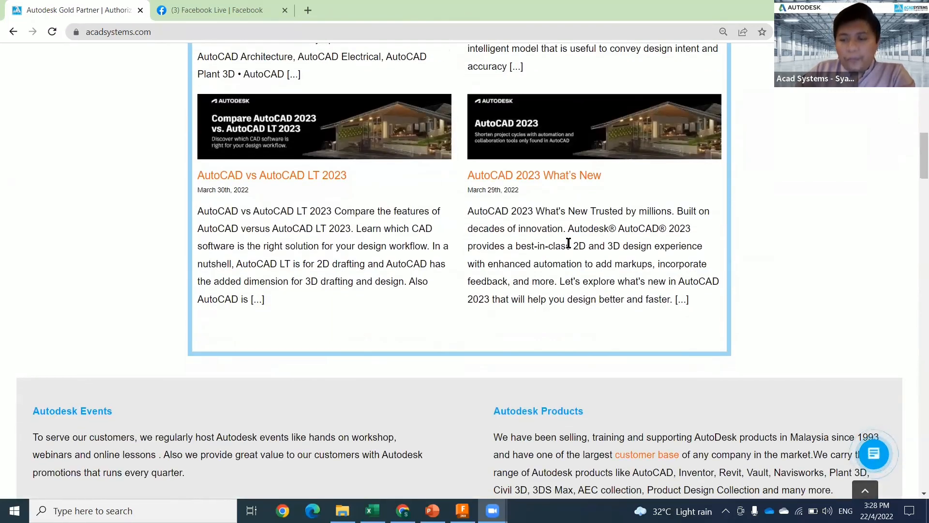
Examine the upcoming Autodesk online lessons, workshops and webinars listed on the acadsystems.com home page
scroll(559, 244, down, 8)
scroll(161, 271, down, 8)
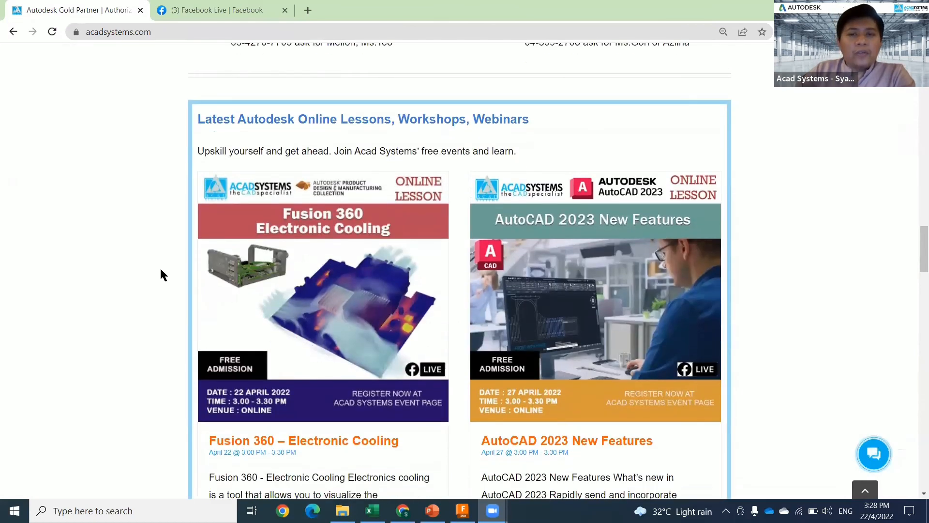
scroll(222, 228, down, 4)
scroll(522, 101, up, 4)
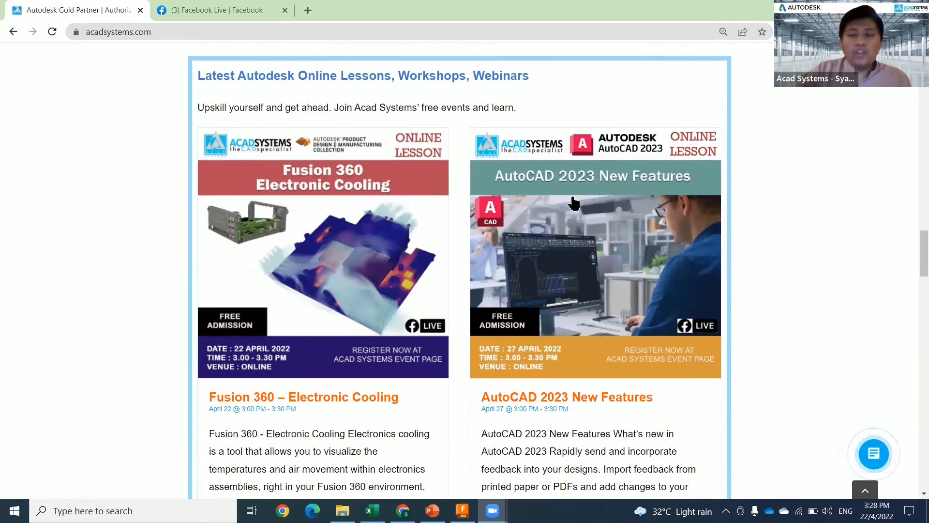
scroll(516, 213, down, 4)
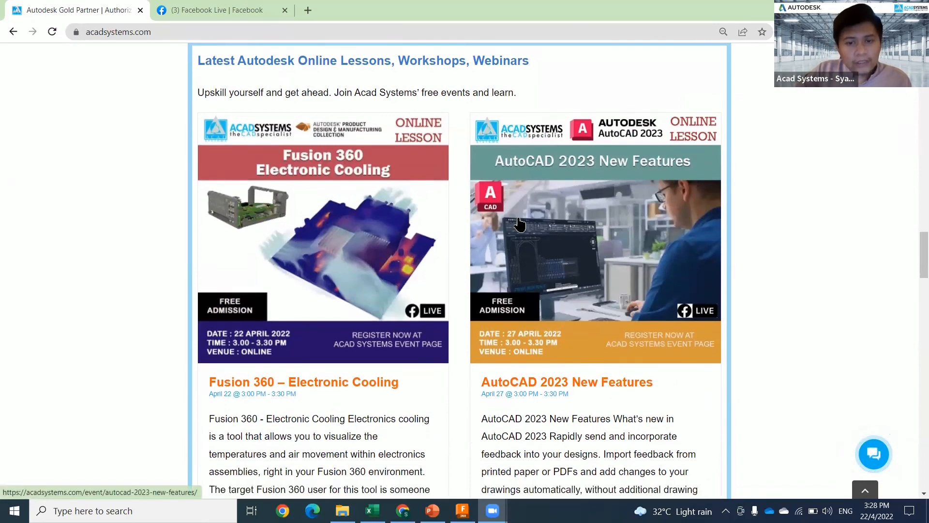
scroll(171, 264, up, 4)
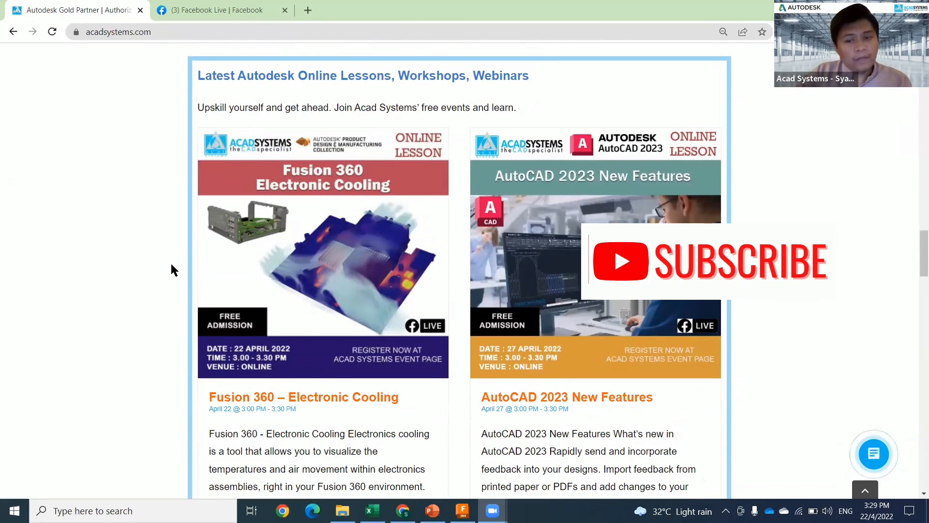
scroll(914, 313, down, 1)
scroll(916, 312, down, 15)
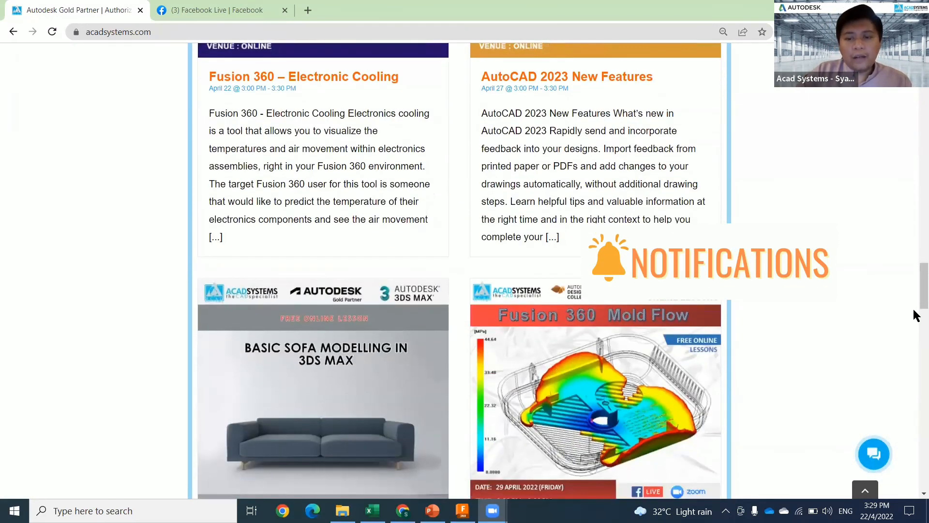
scroll(630, 351, down, 20)
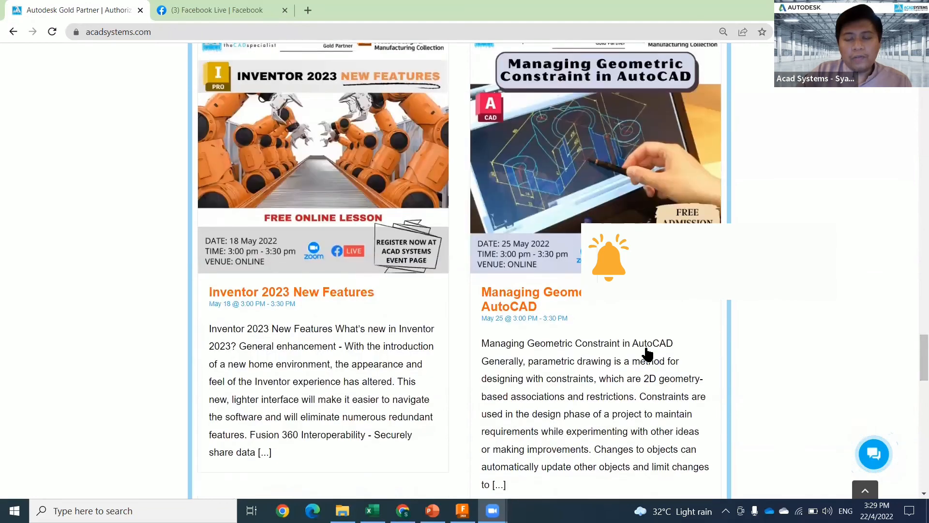